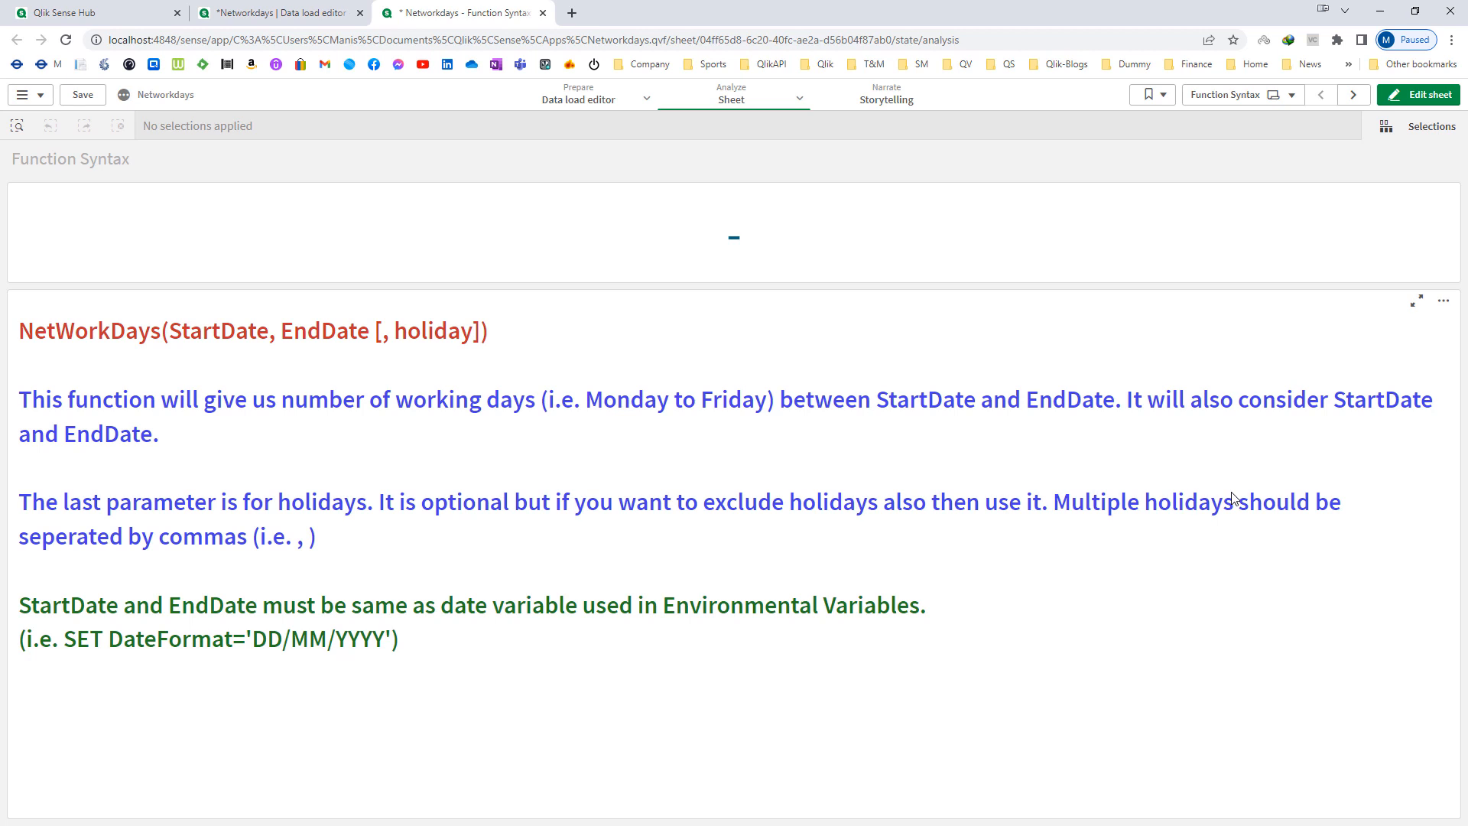
Consult the January 2022 calendar in Adobe Acrobat and set the sheet's KPI expression to NetWorkDays('03/01/2022','10/01/2022')
key("alt+Tab")
scroll(1156, 517, "up", 1)
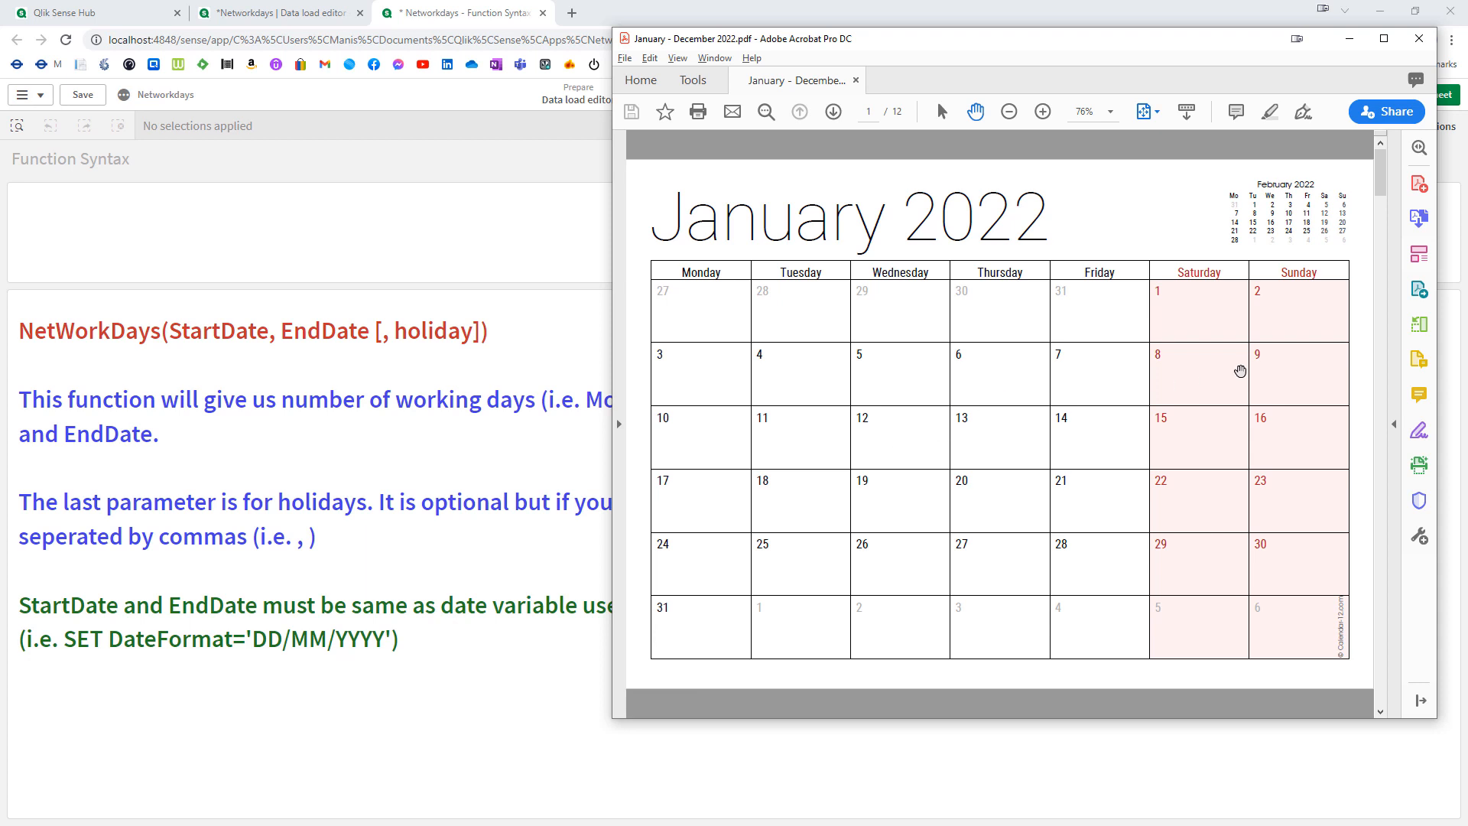
key("alt+Tab")
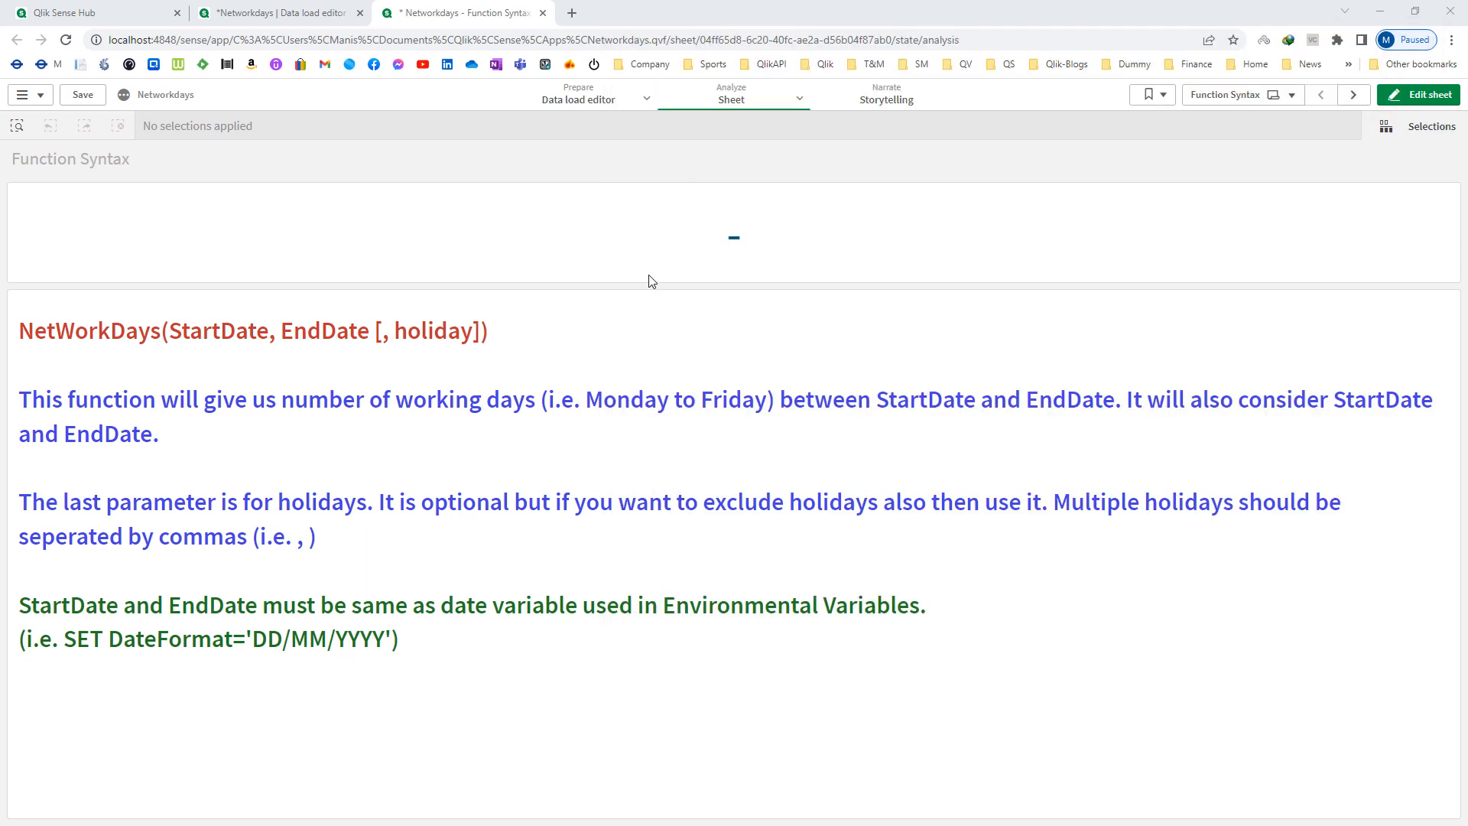
left_click(1421, 94)
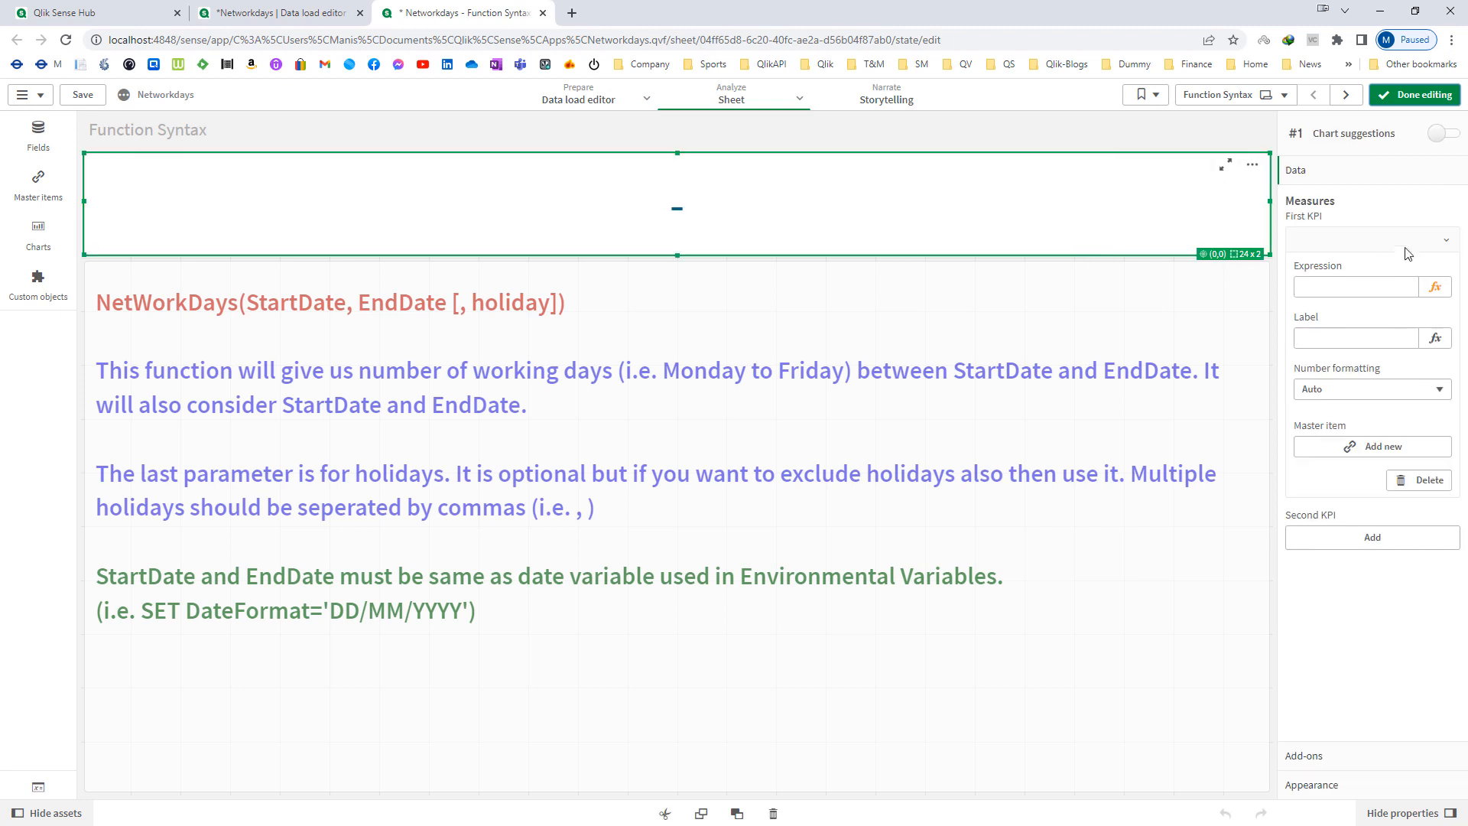
left_click(1434, 286)
type("Network")
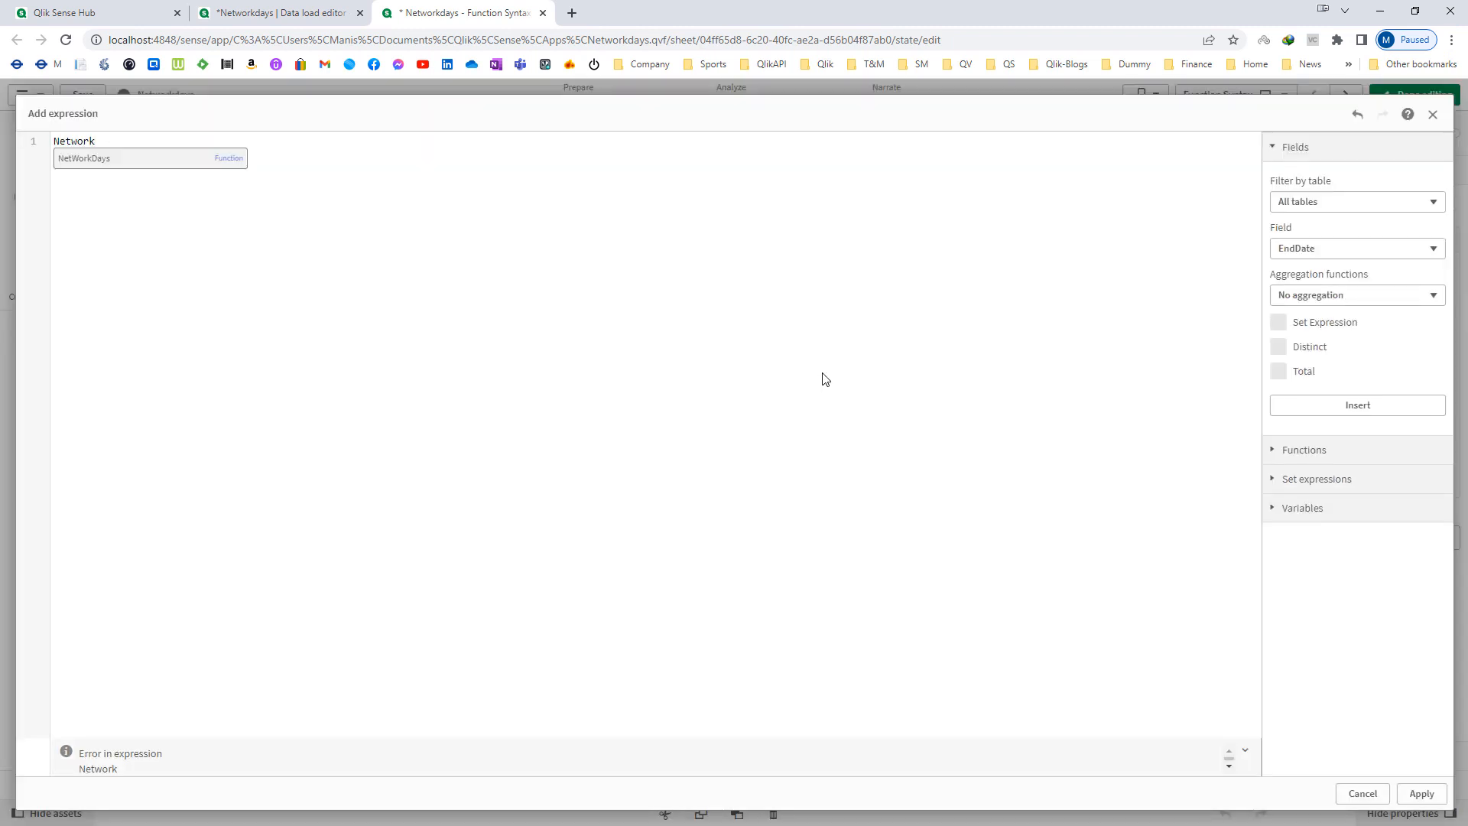
key("Return")
type("(")
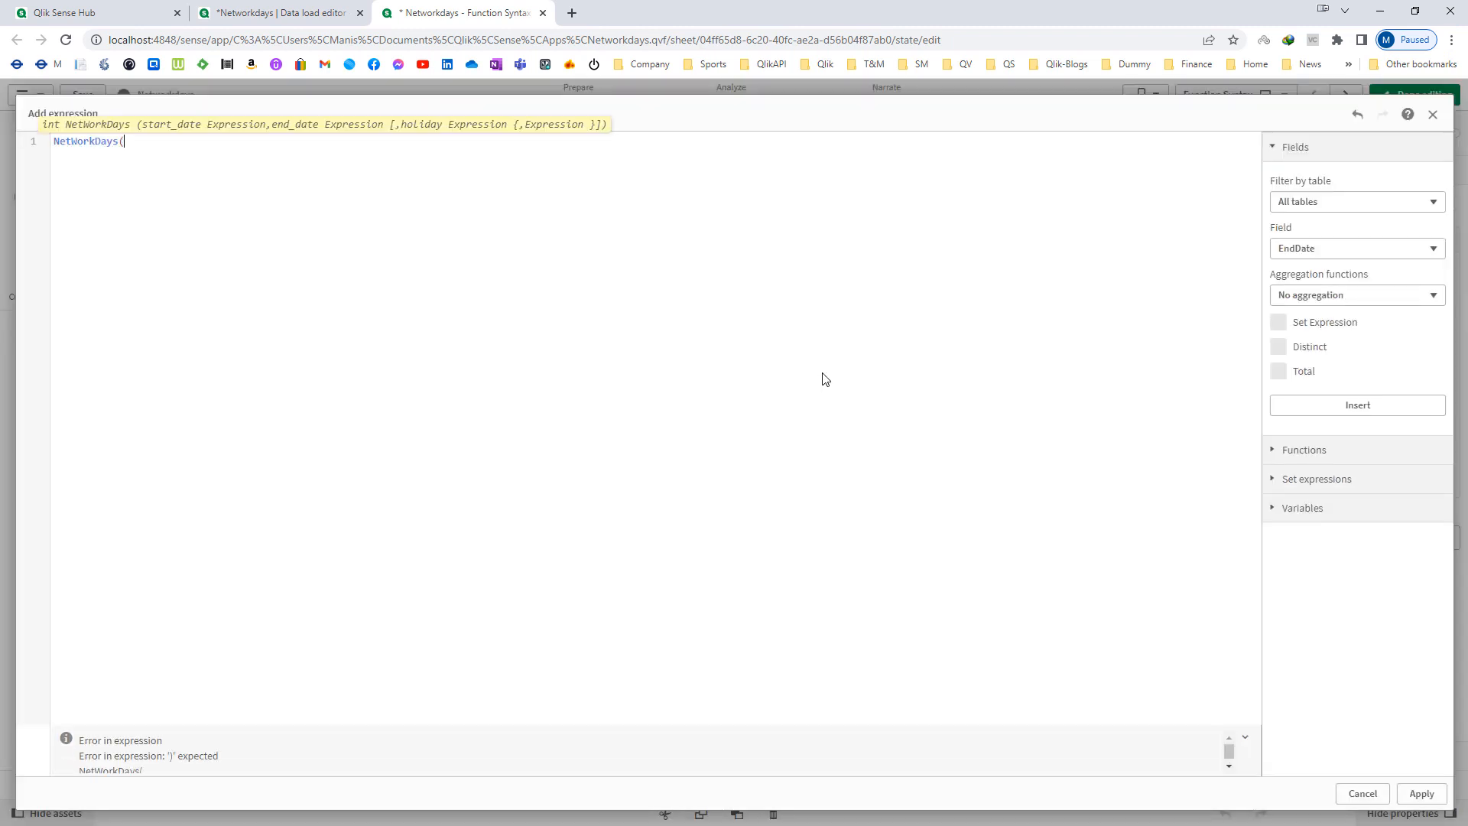
type("'03/01/2022','10/01/2022')")
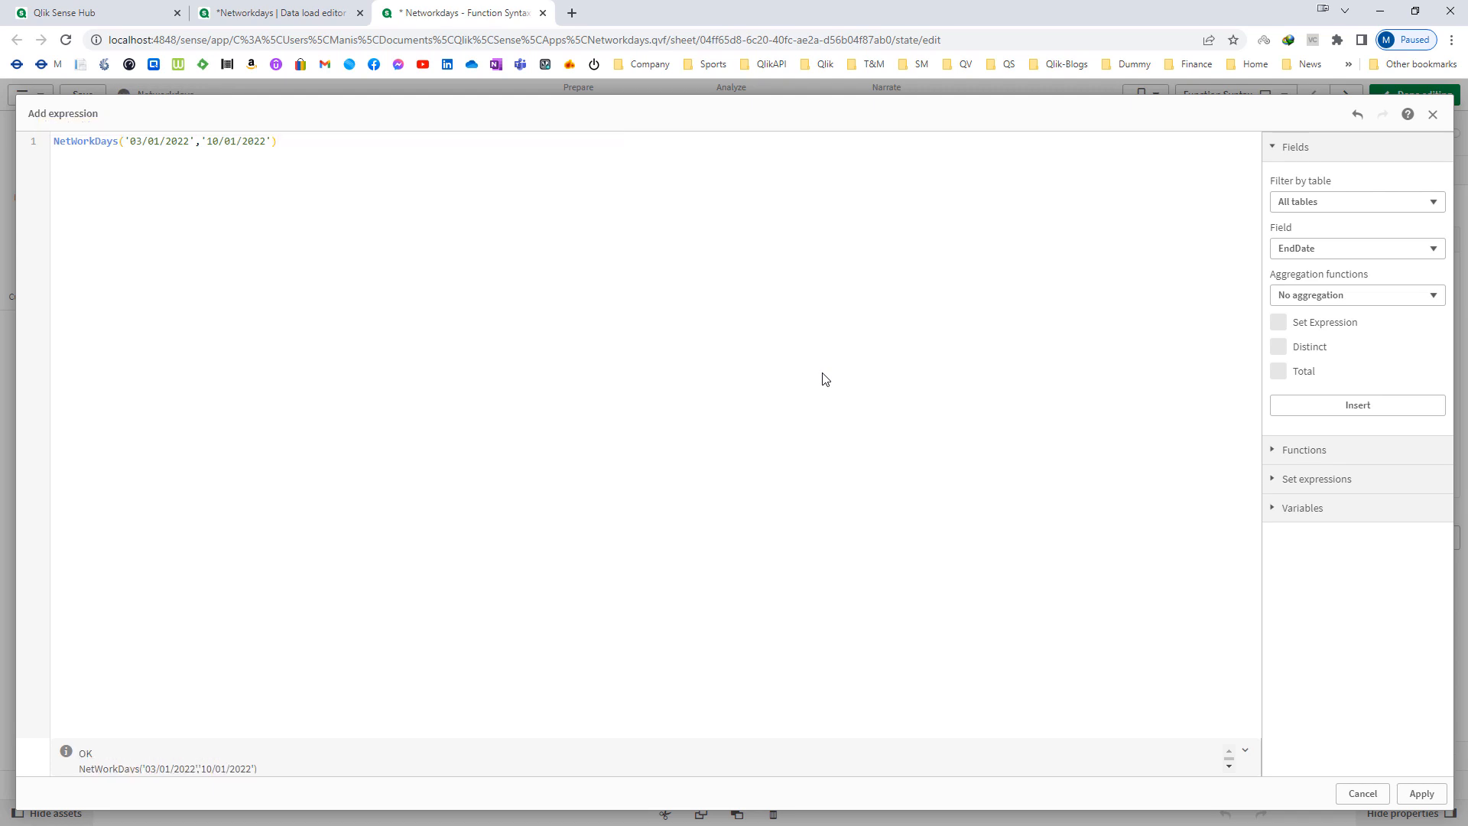
left_click(1421, 793)
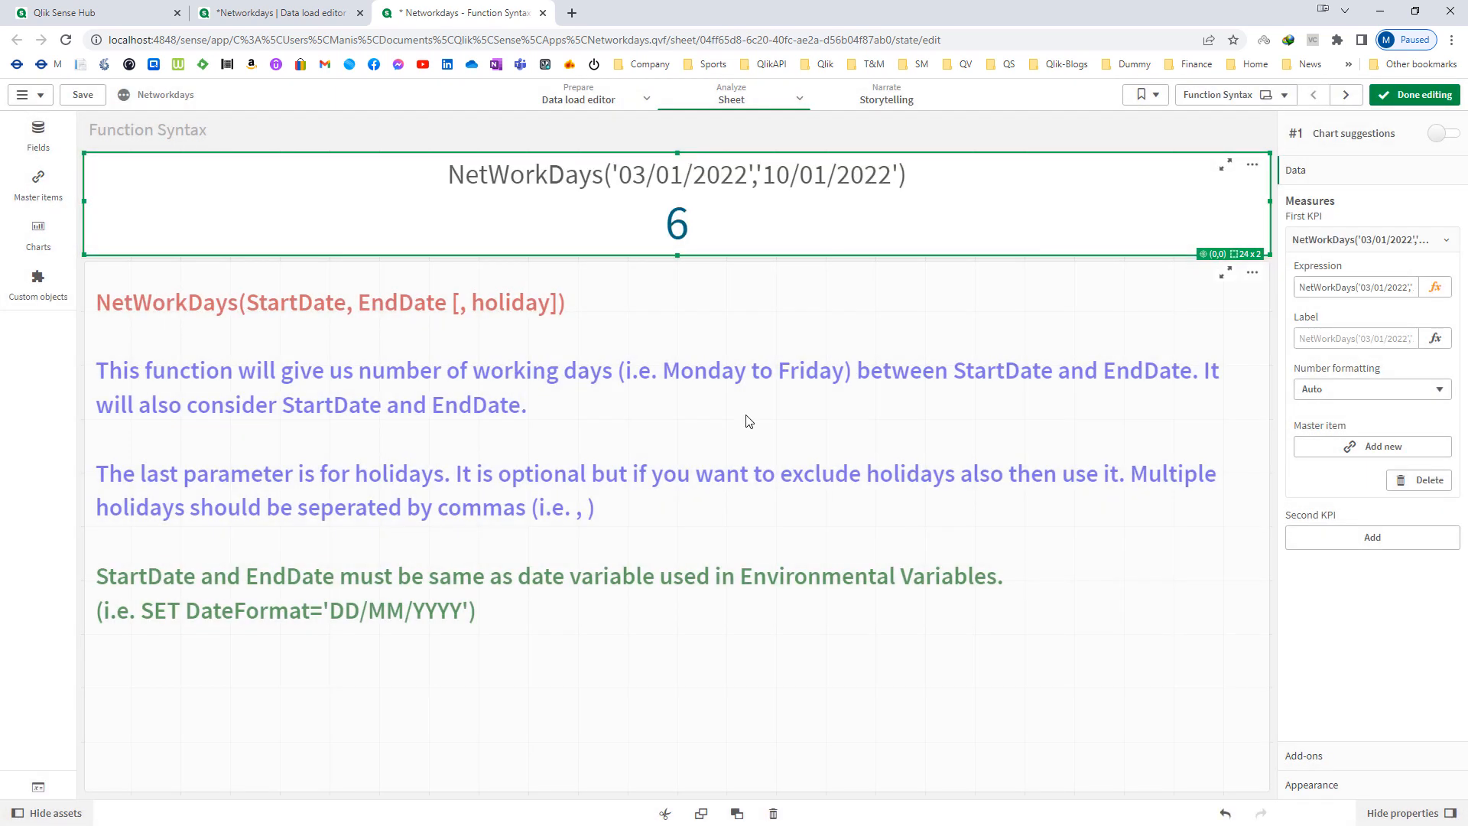
Check the dates against the January 2022 calendar in Acrobat and add '04/01/2022' as a holiday in the KPI's NetWorkDays expression
key("alt+Tab")
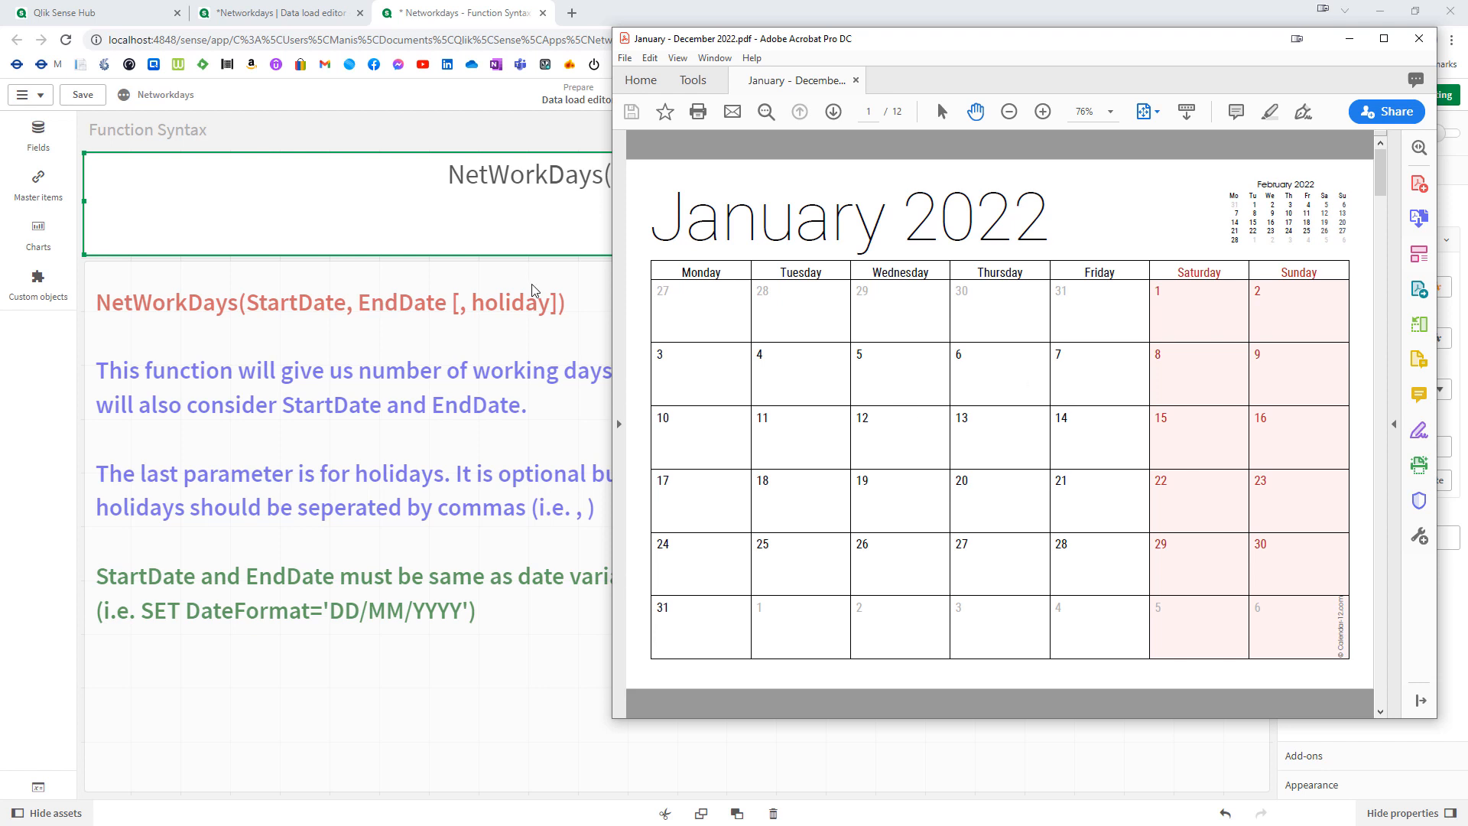
left_click(534, 223)
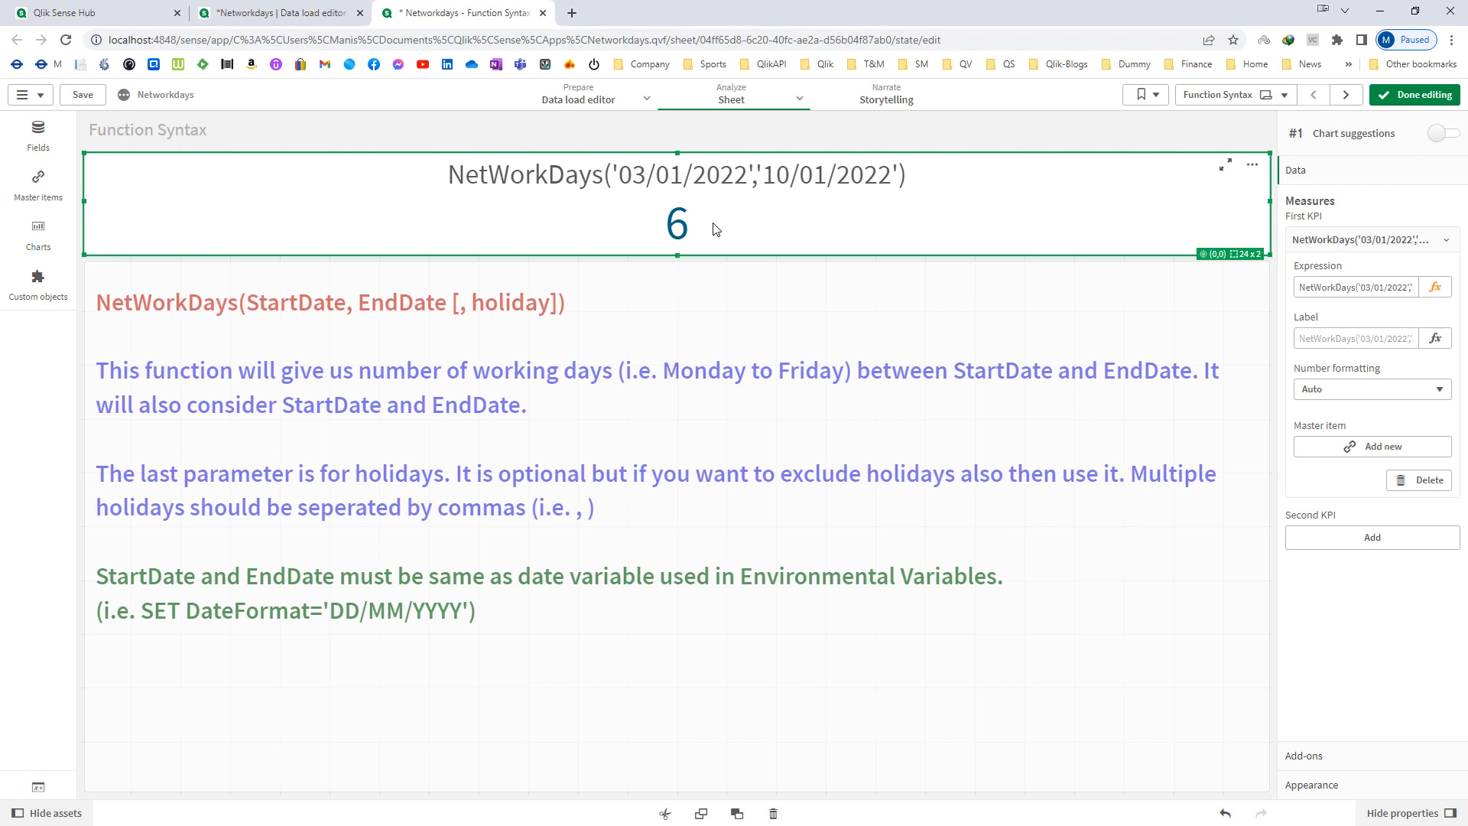
left_click(1434, 287)
key("Left")
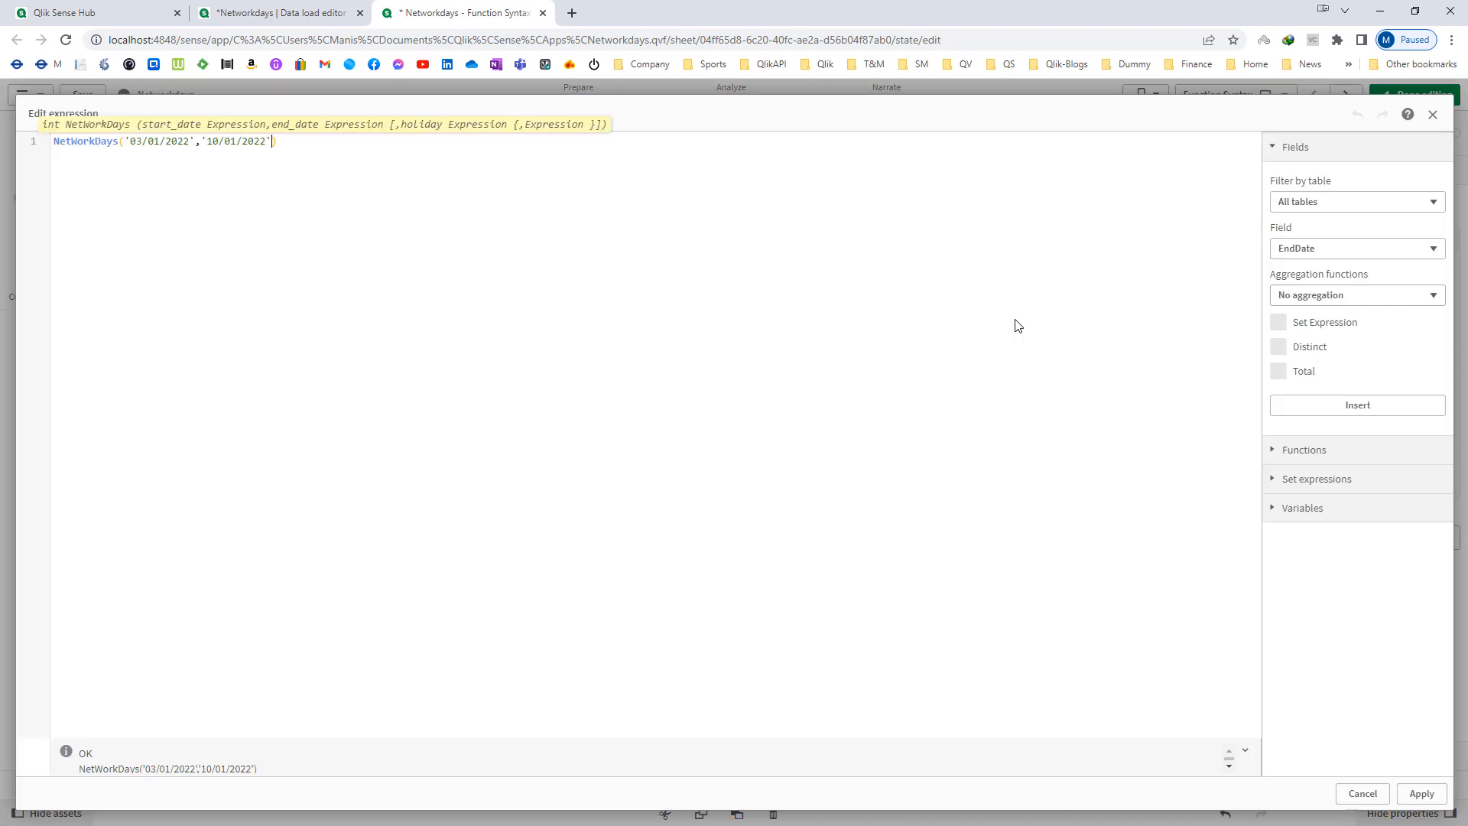
type(",'04/")
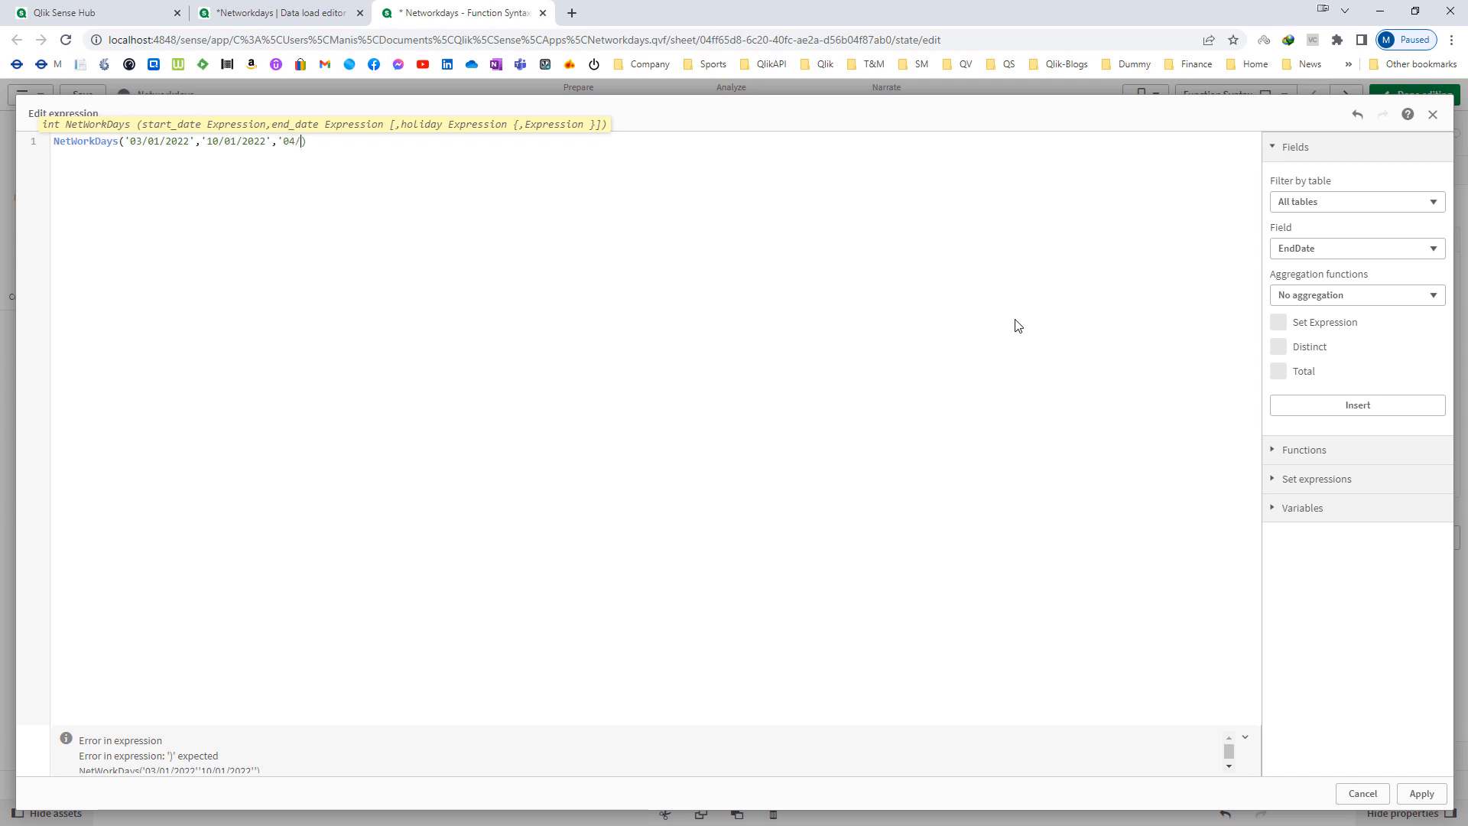
type("01/2022'")
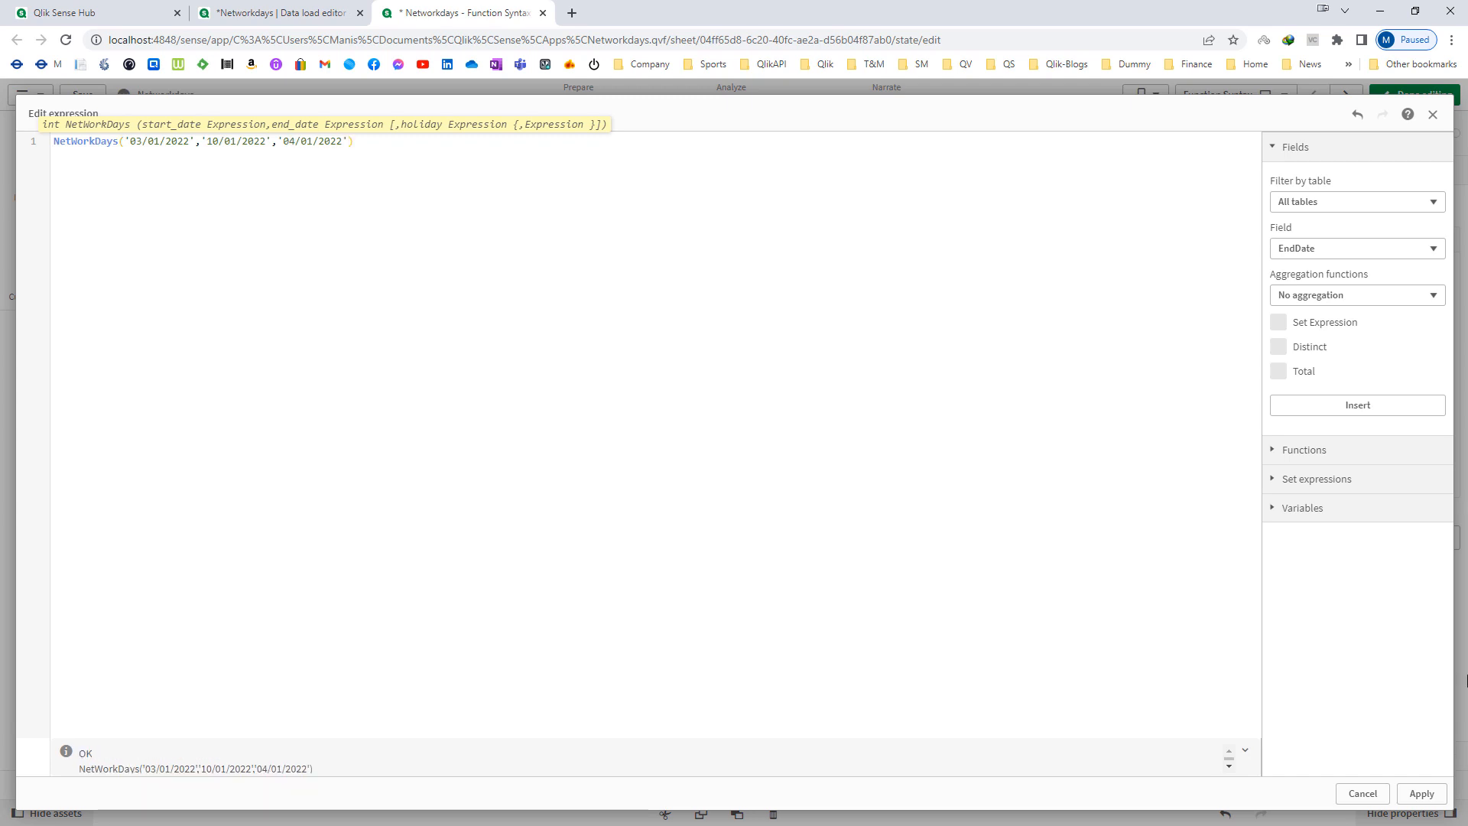
left_click(1421, 793)
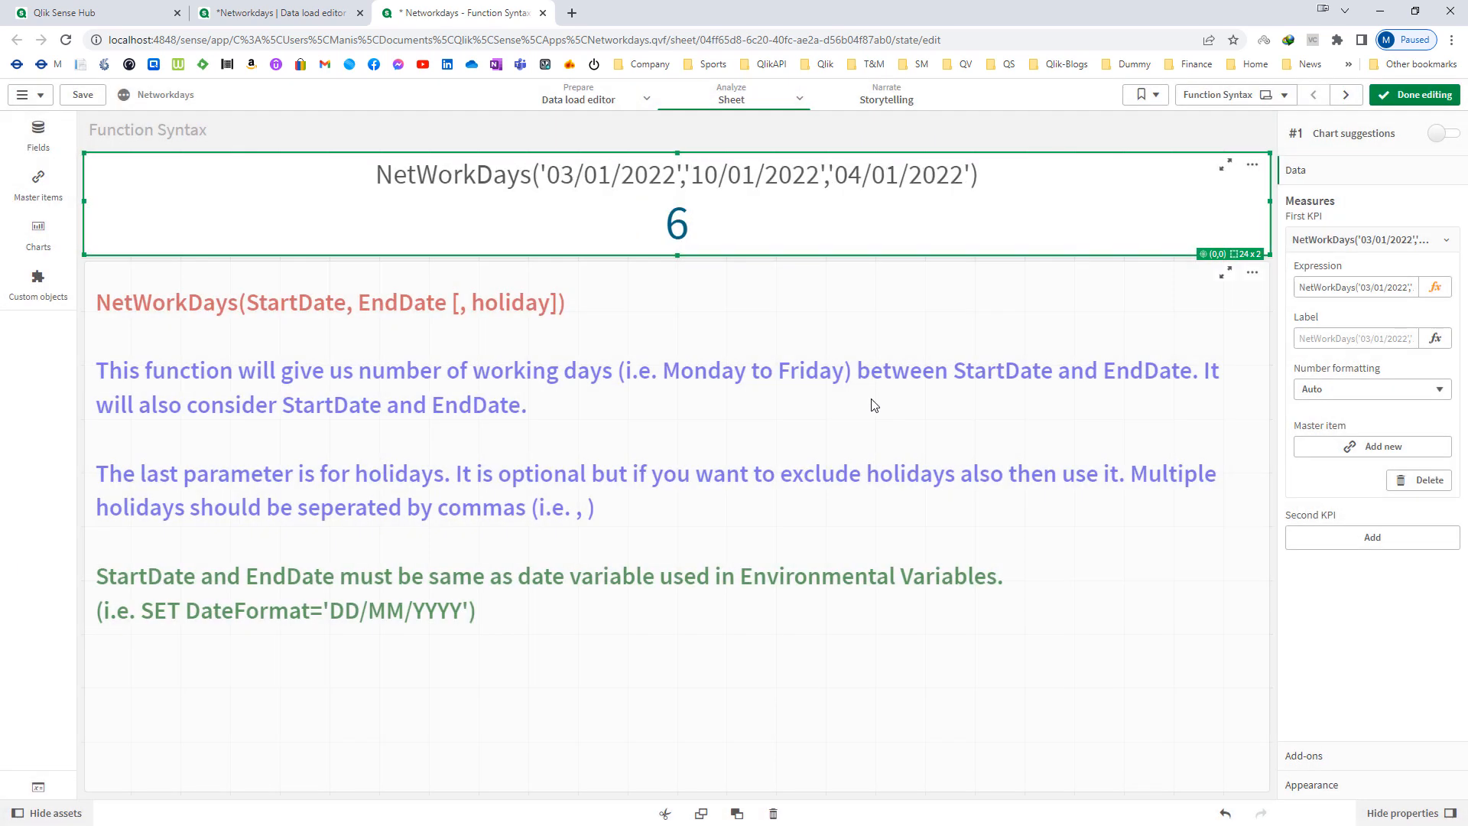
Compare the KPI with the Acrobat calendar and add '05/01/2022' as a second holiday in the NetWorkDays expression
key("alt+Tab")
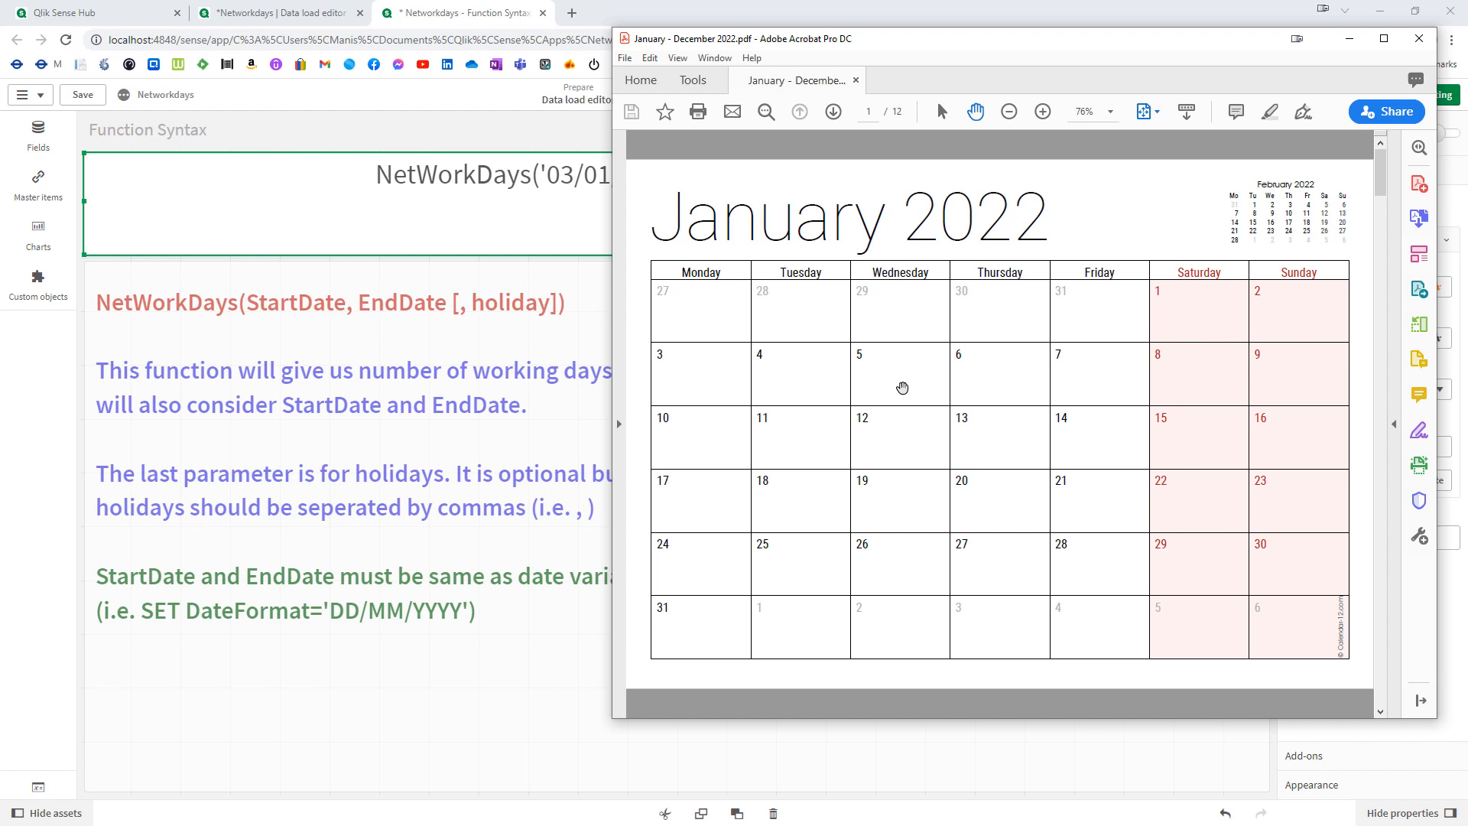
left_click(548, 234)
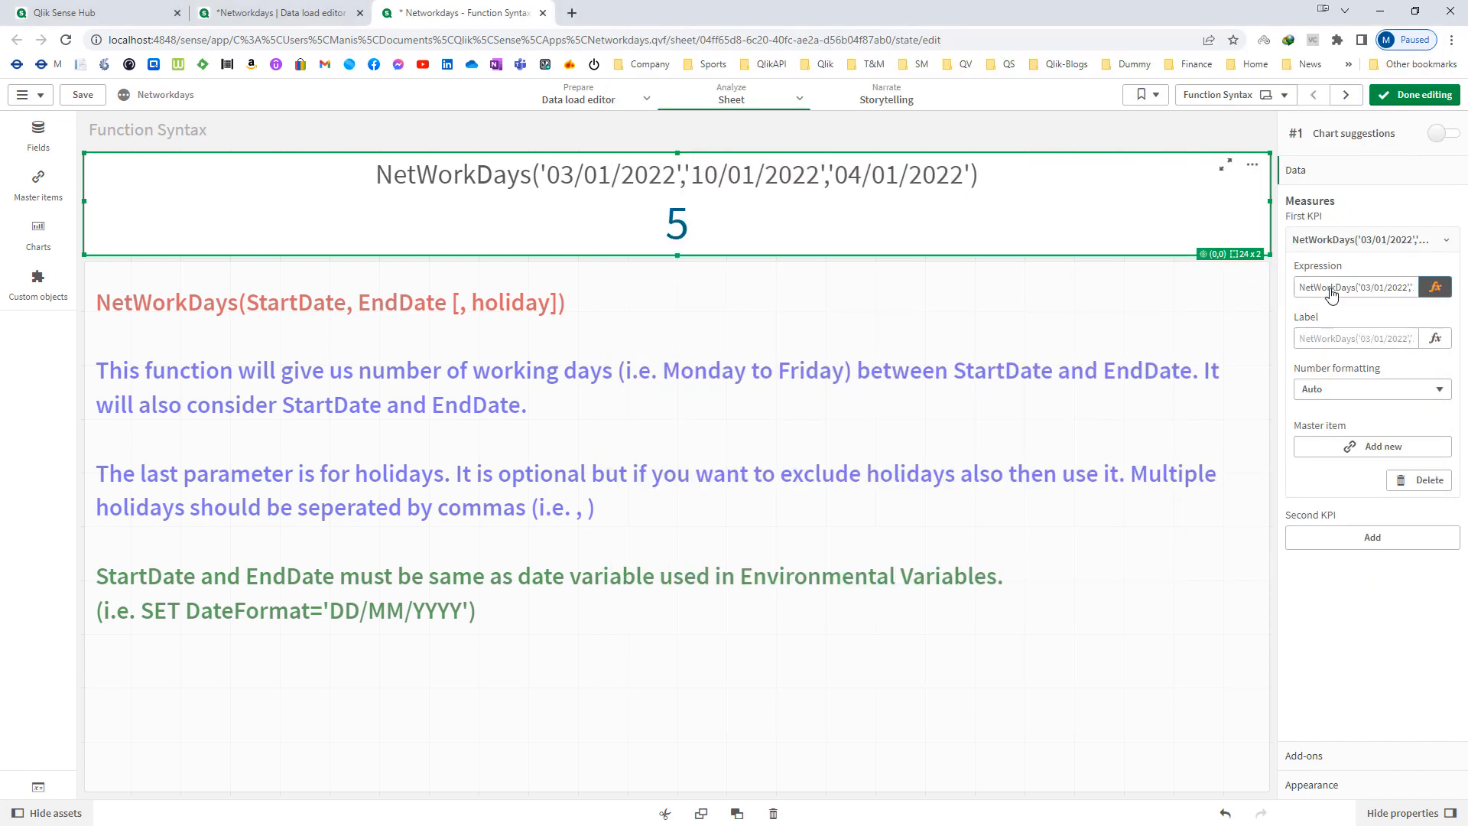
left_click(1434, 287)
type(",'")
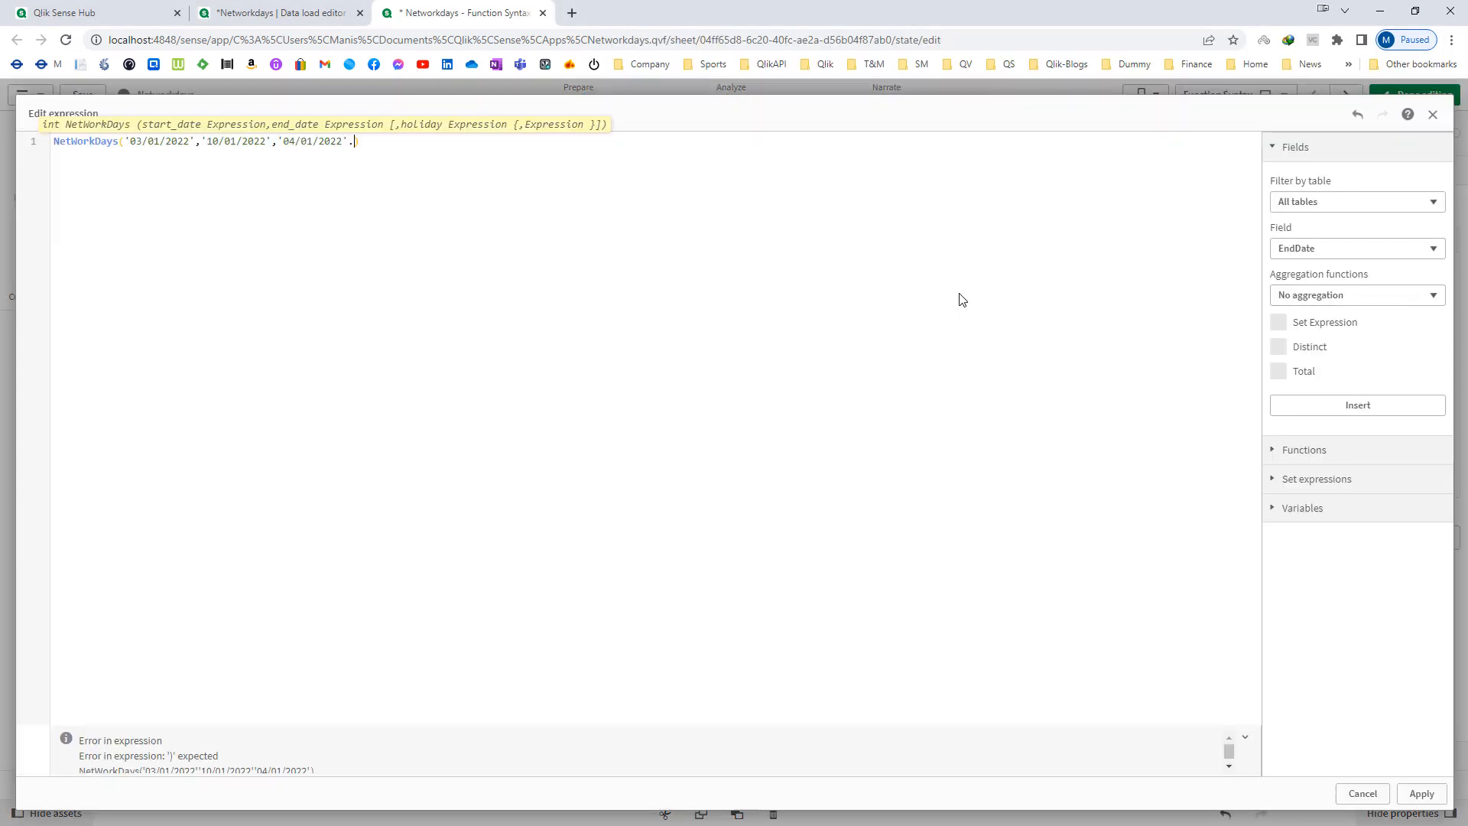
type("05/01/")
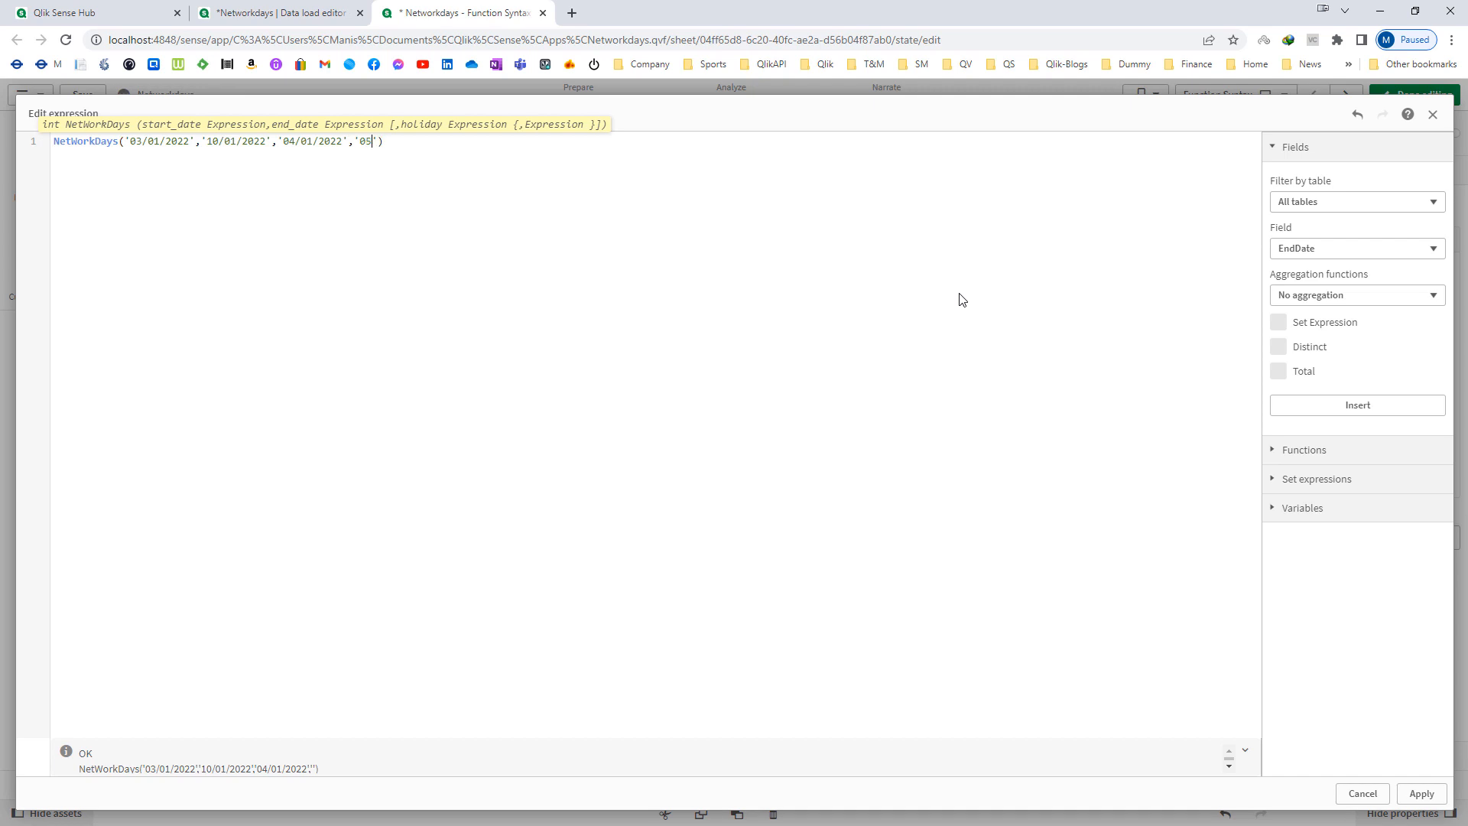
type("2022")
left_click(1409, 796)
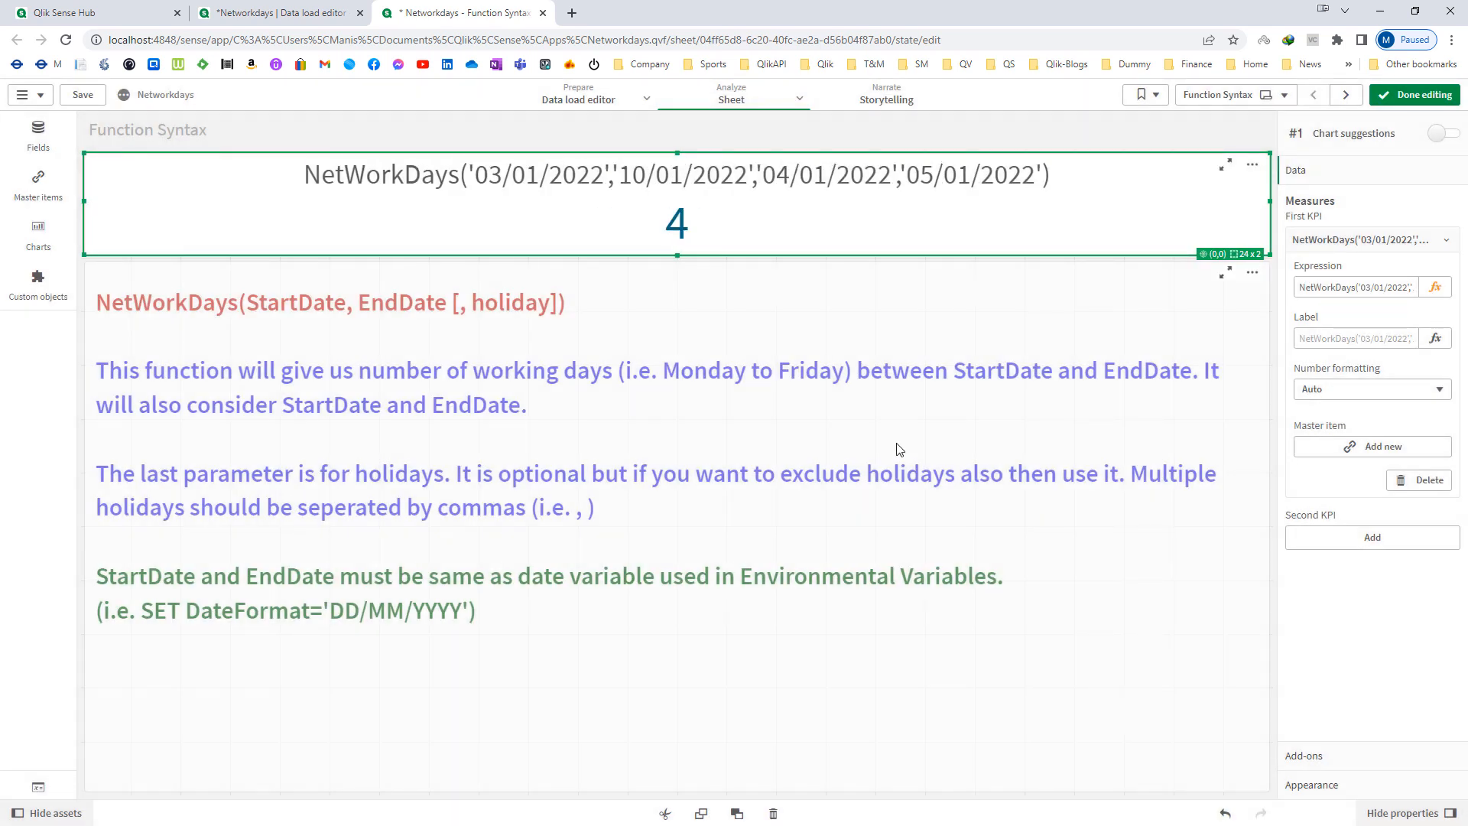
Check the January 2022 calendar in Acrobat and review the date and holiday arguments in the KPI's expression
key("alt+Tab")
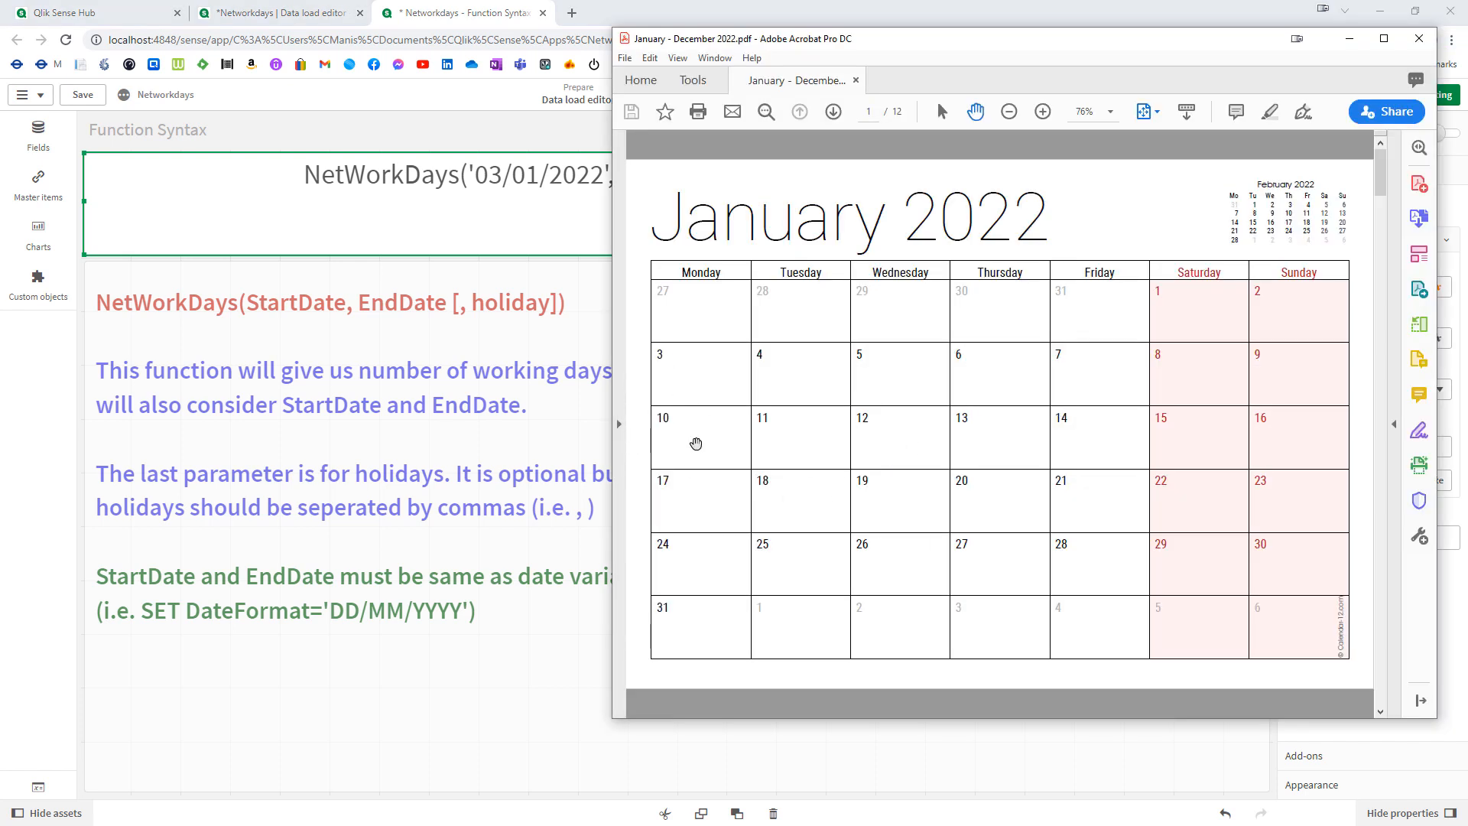
key("alt+Tab")
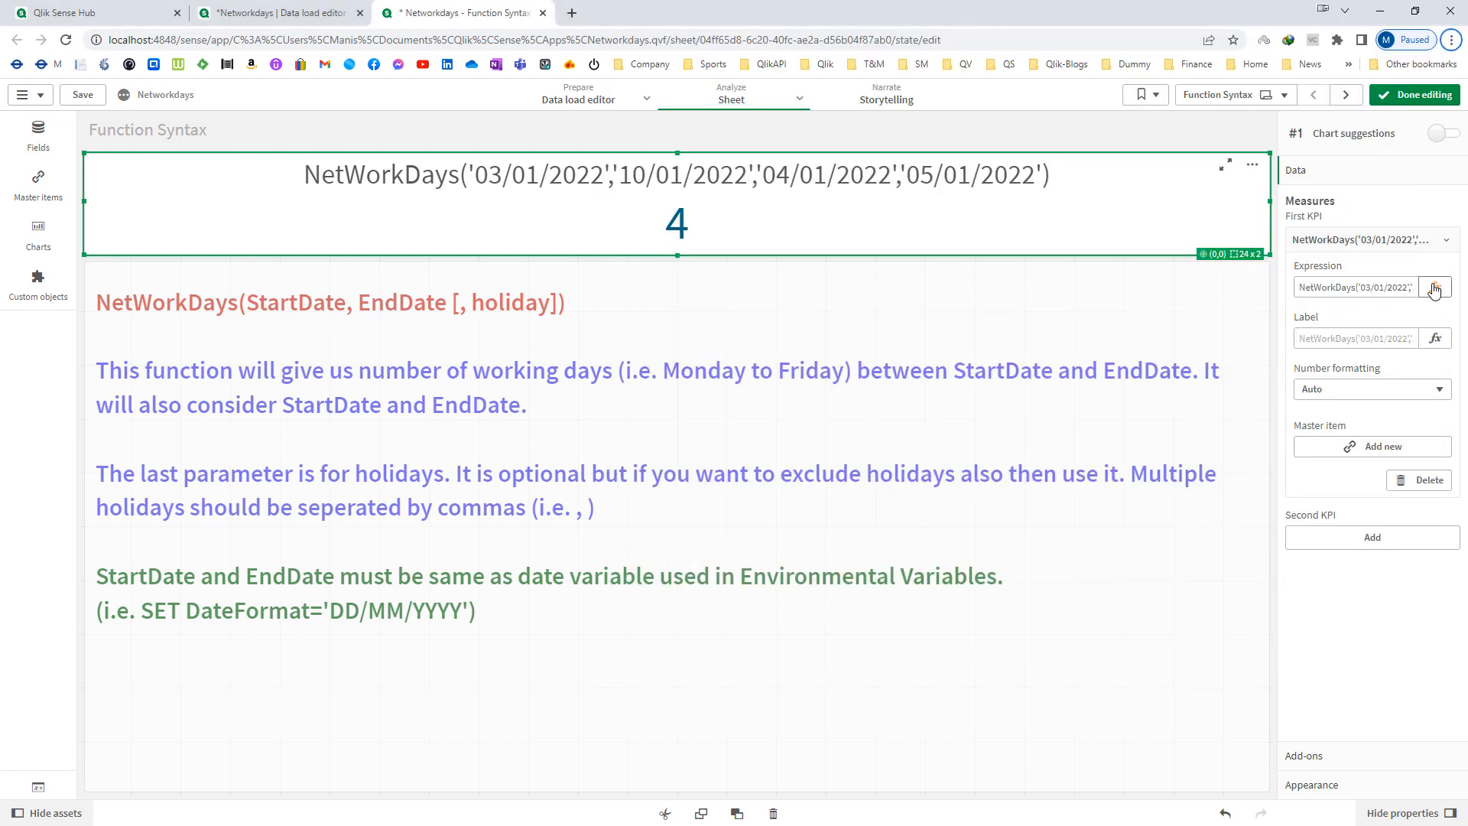
left_click(1434, 292)
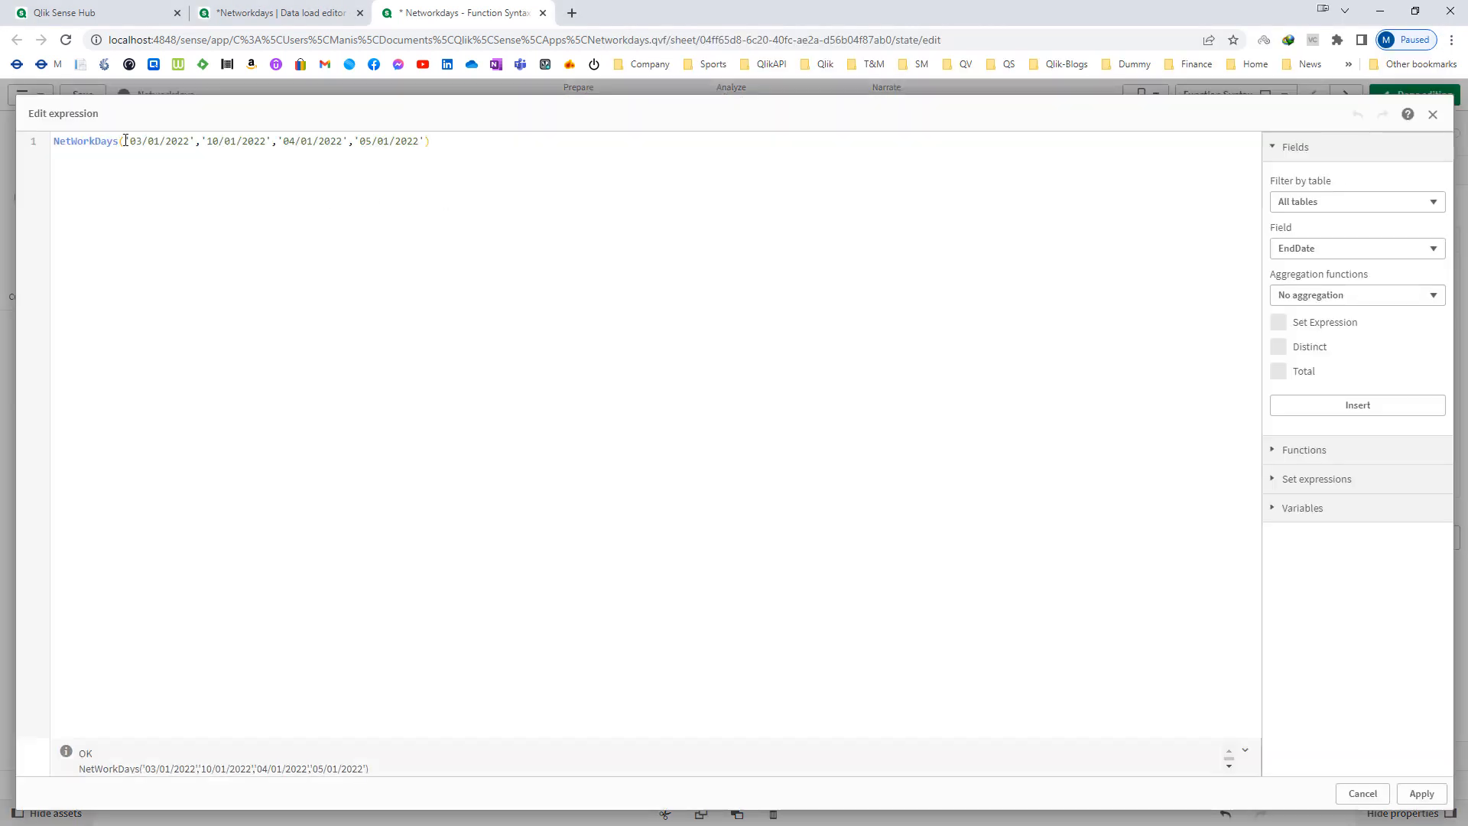
mouse_move(125, 141)
left_mouse_down()
mouse_move(205, 159)
mouse_move(279, 141)
mouse_move(420, 142)
left_mouse_up()
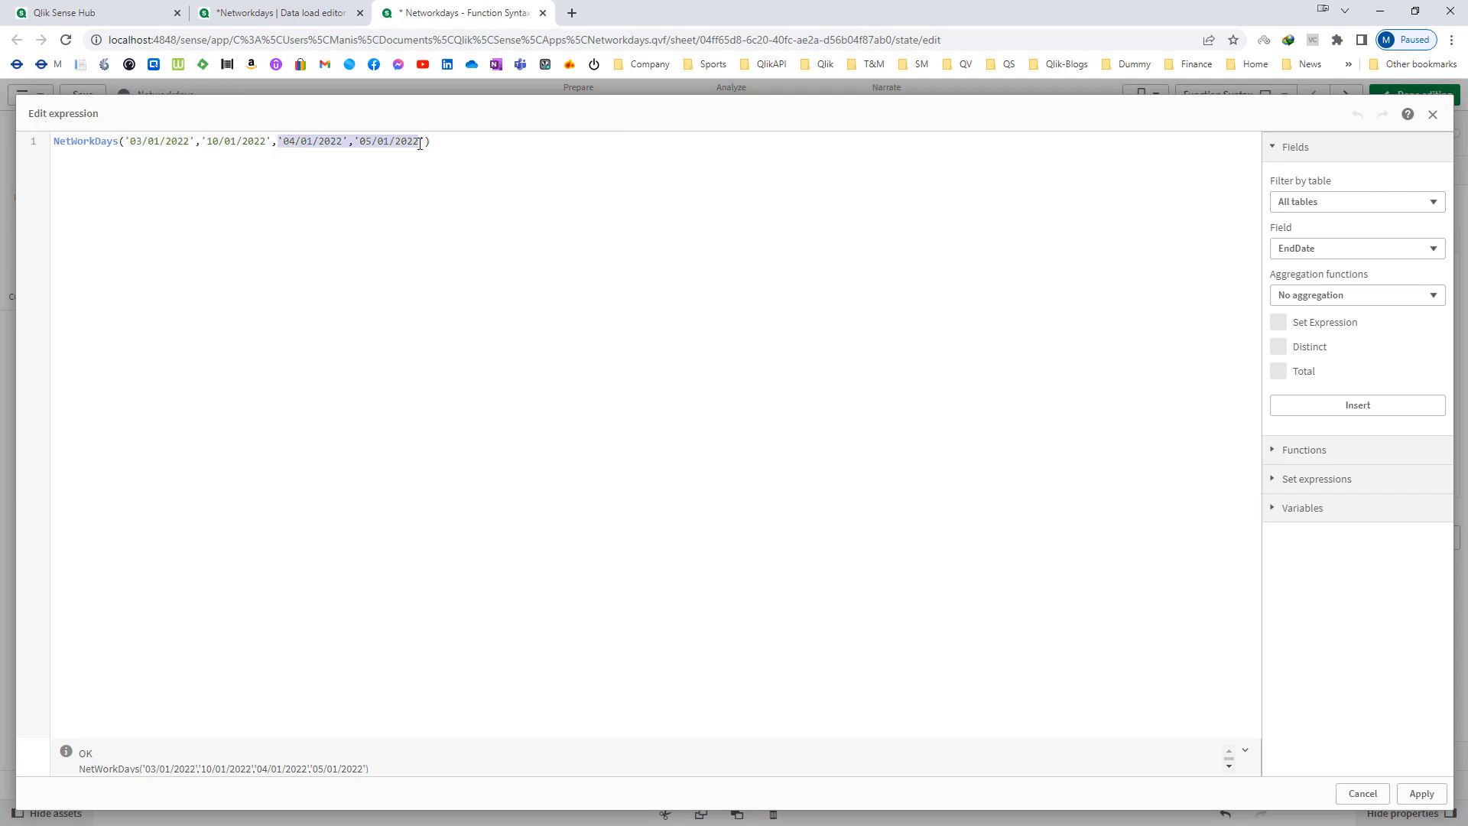
left_click(1404, 795)
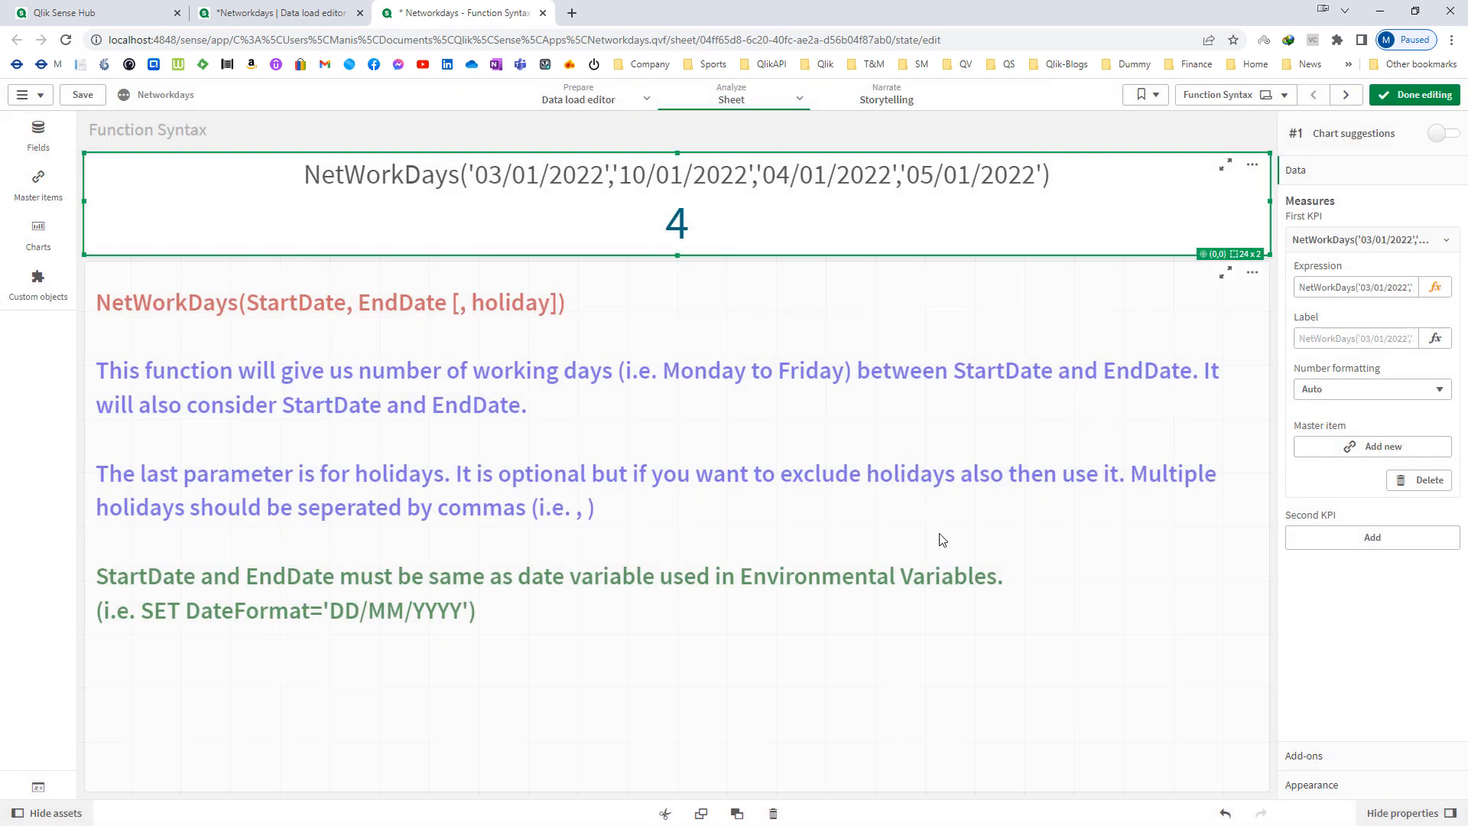
Replace the KPI's NetWorkDays arguments with MonthStart(Today()), MonthEnd(Today()), consulting the April 2022 calendar page in Acrobat
left_click(1435, 287)
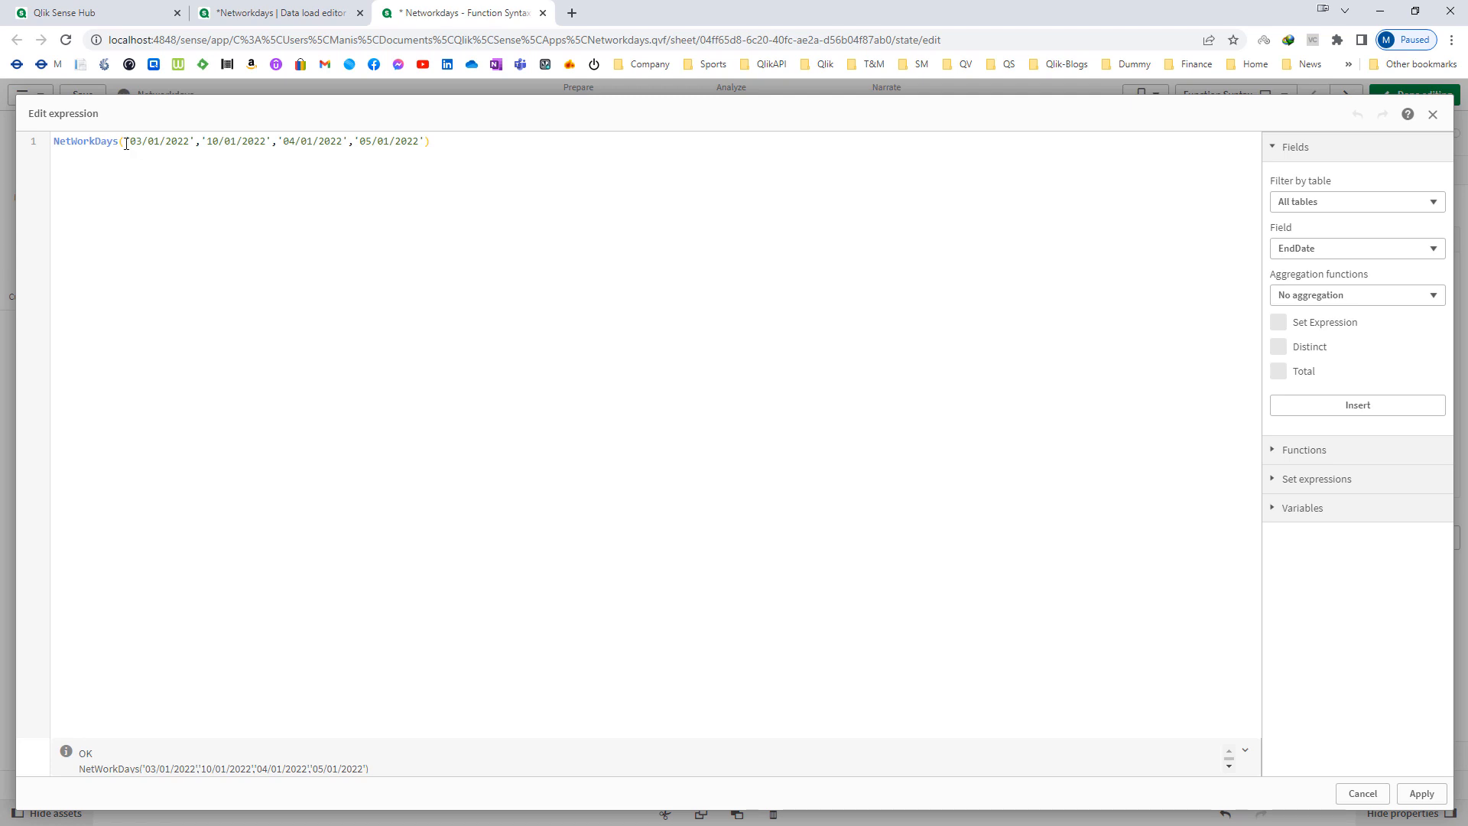
mouse_move(125, 141)
left_mouse_down()
mouse_move(247, 171)
mouse_move(422, 143)
mouse_move(57, 142)
mouse_move(124, 143)
left_mouse_up()
type("MonthS")
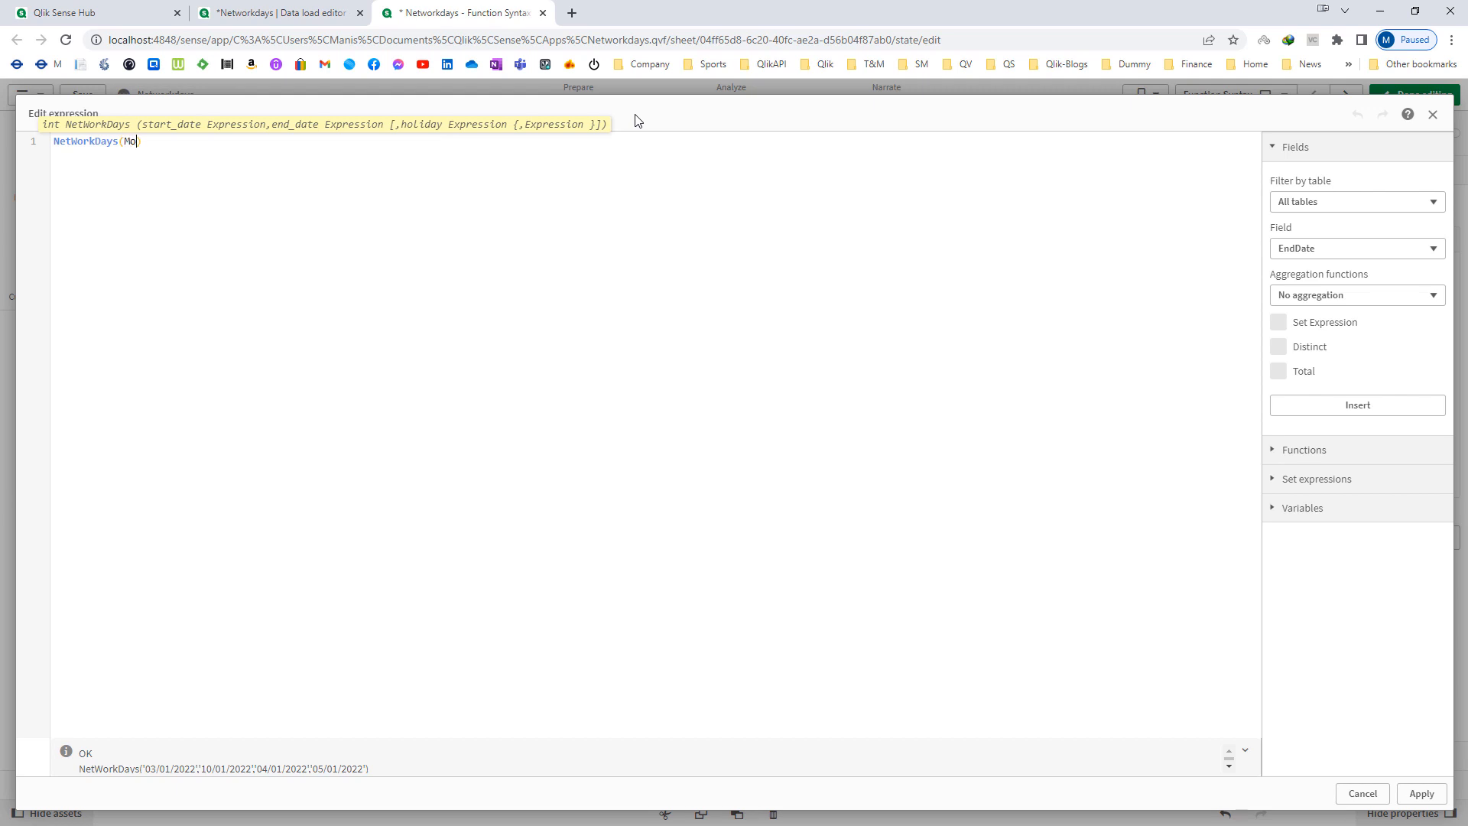
type("tart(Today())")
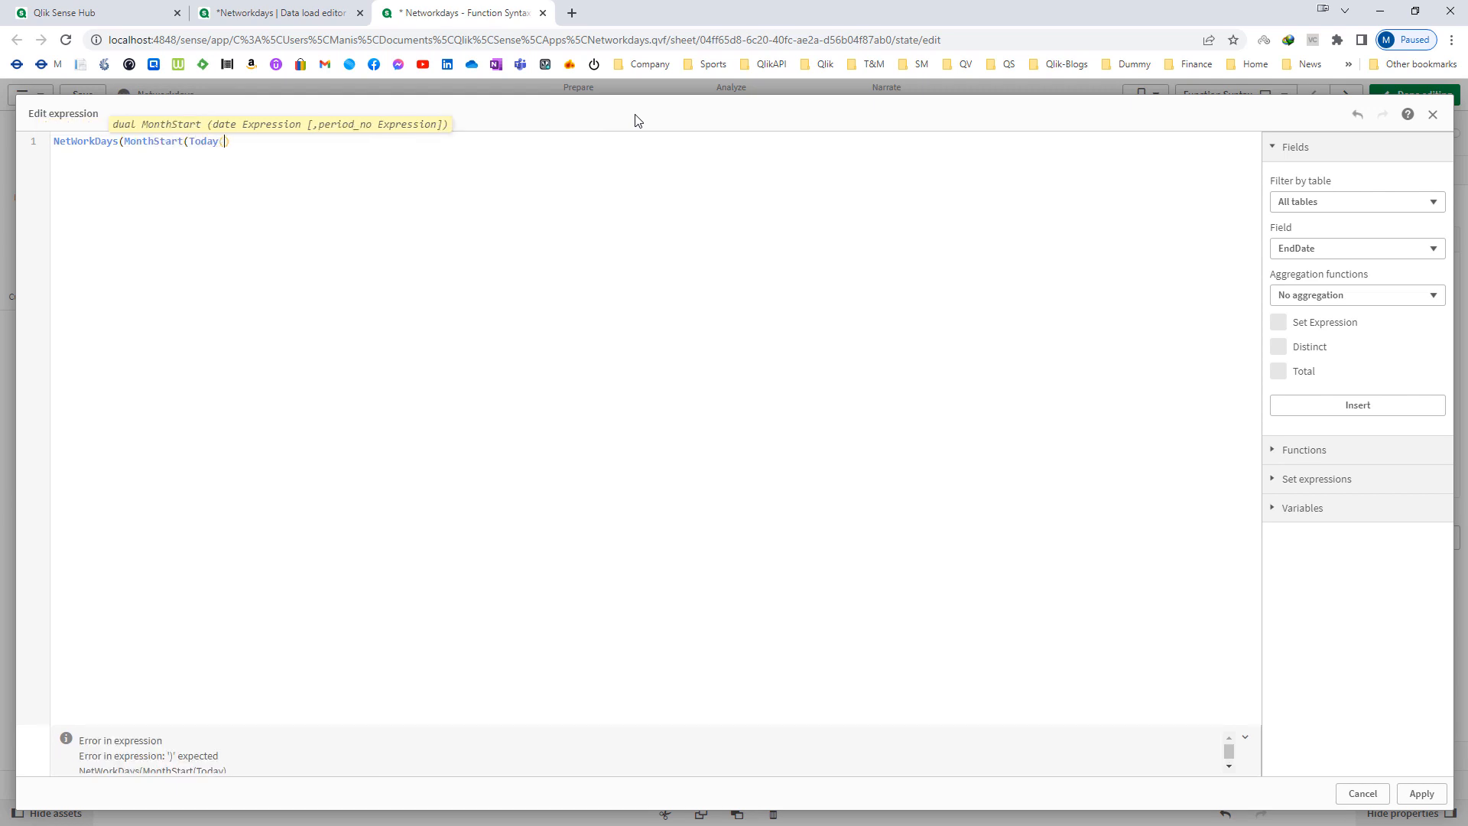
type(", Month")
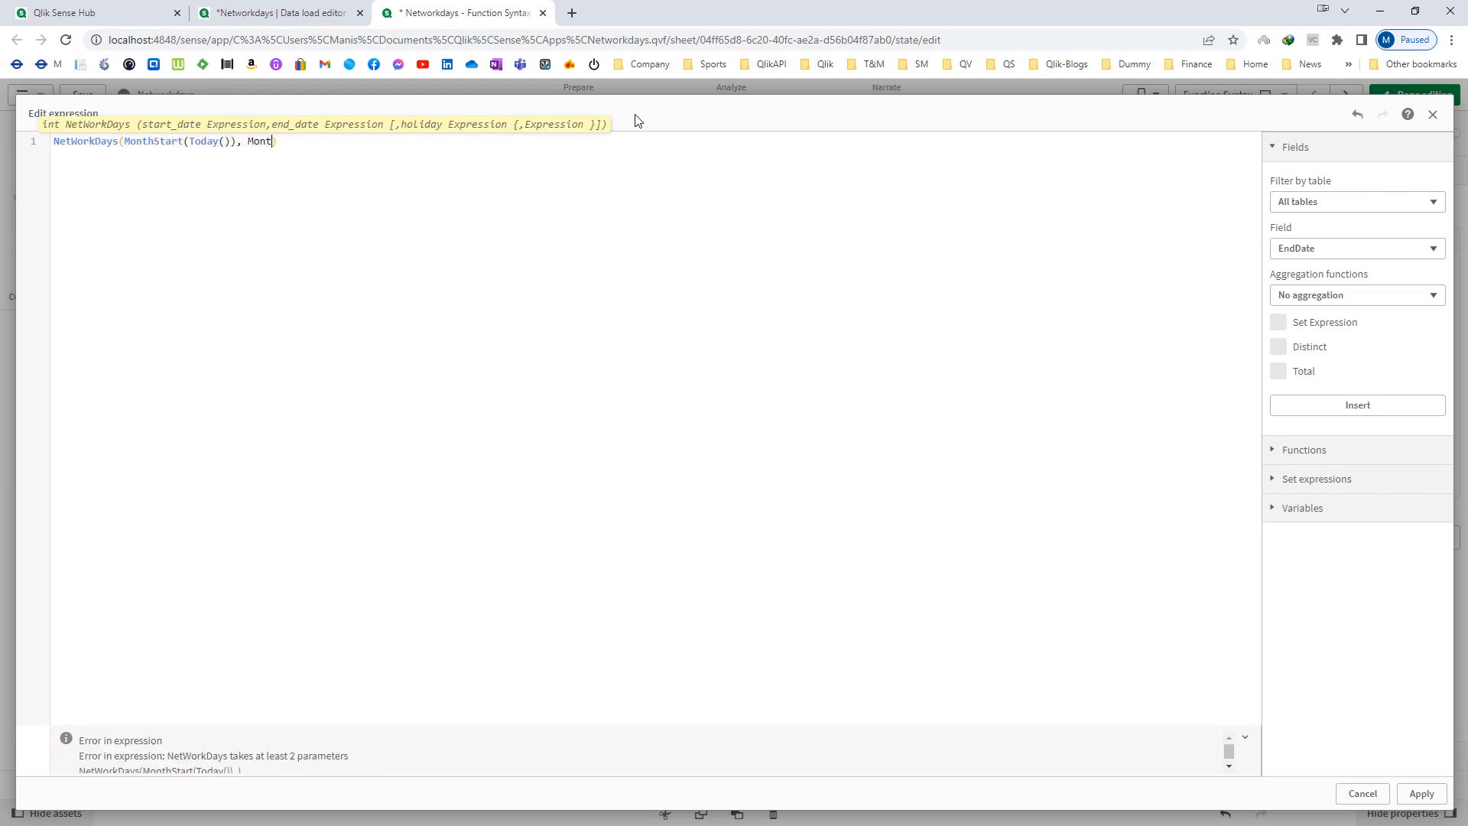
type("End(Today())")
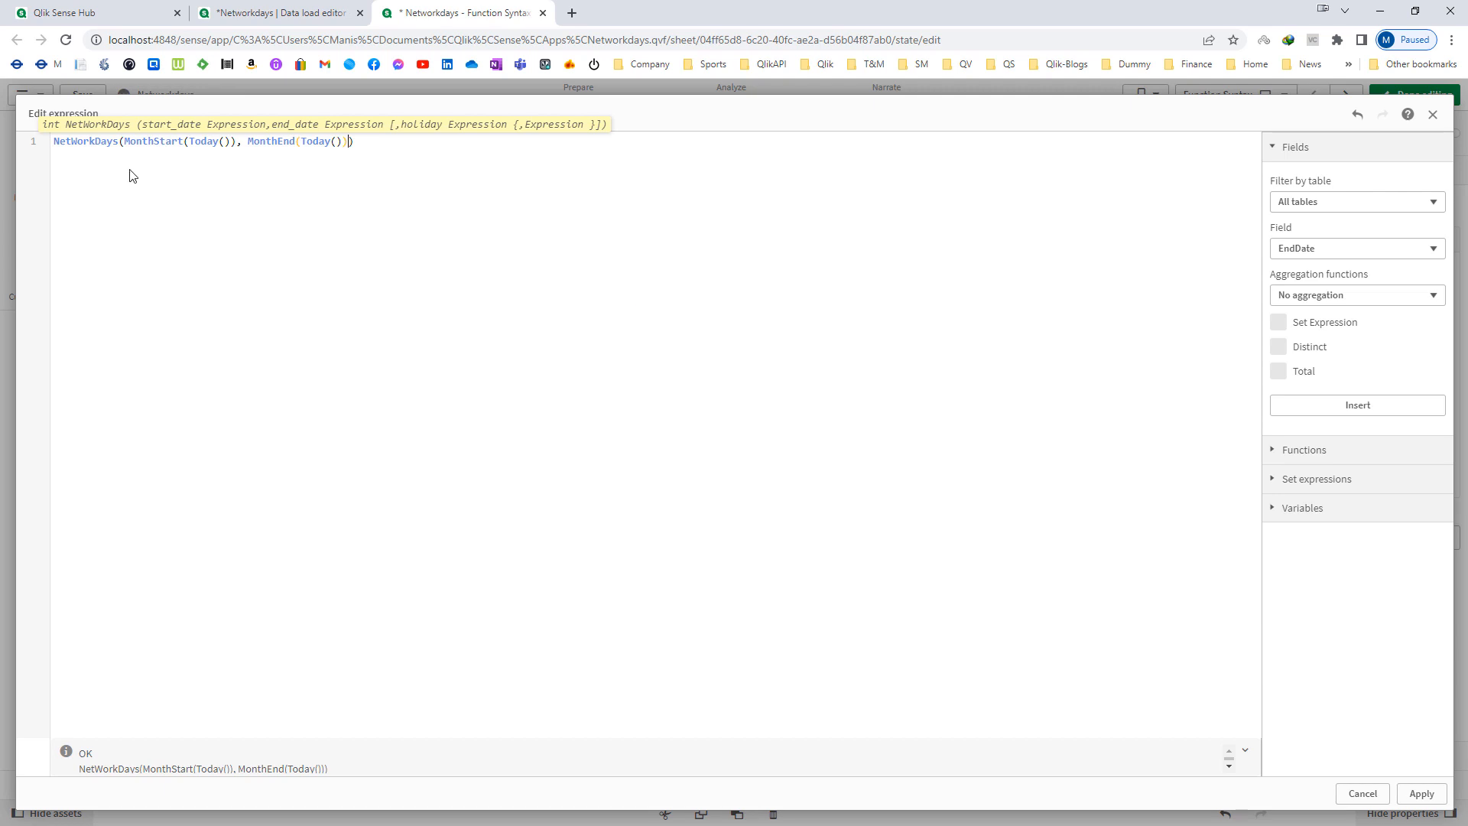
left_click_drag(125, 144, 230, 145)
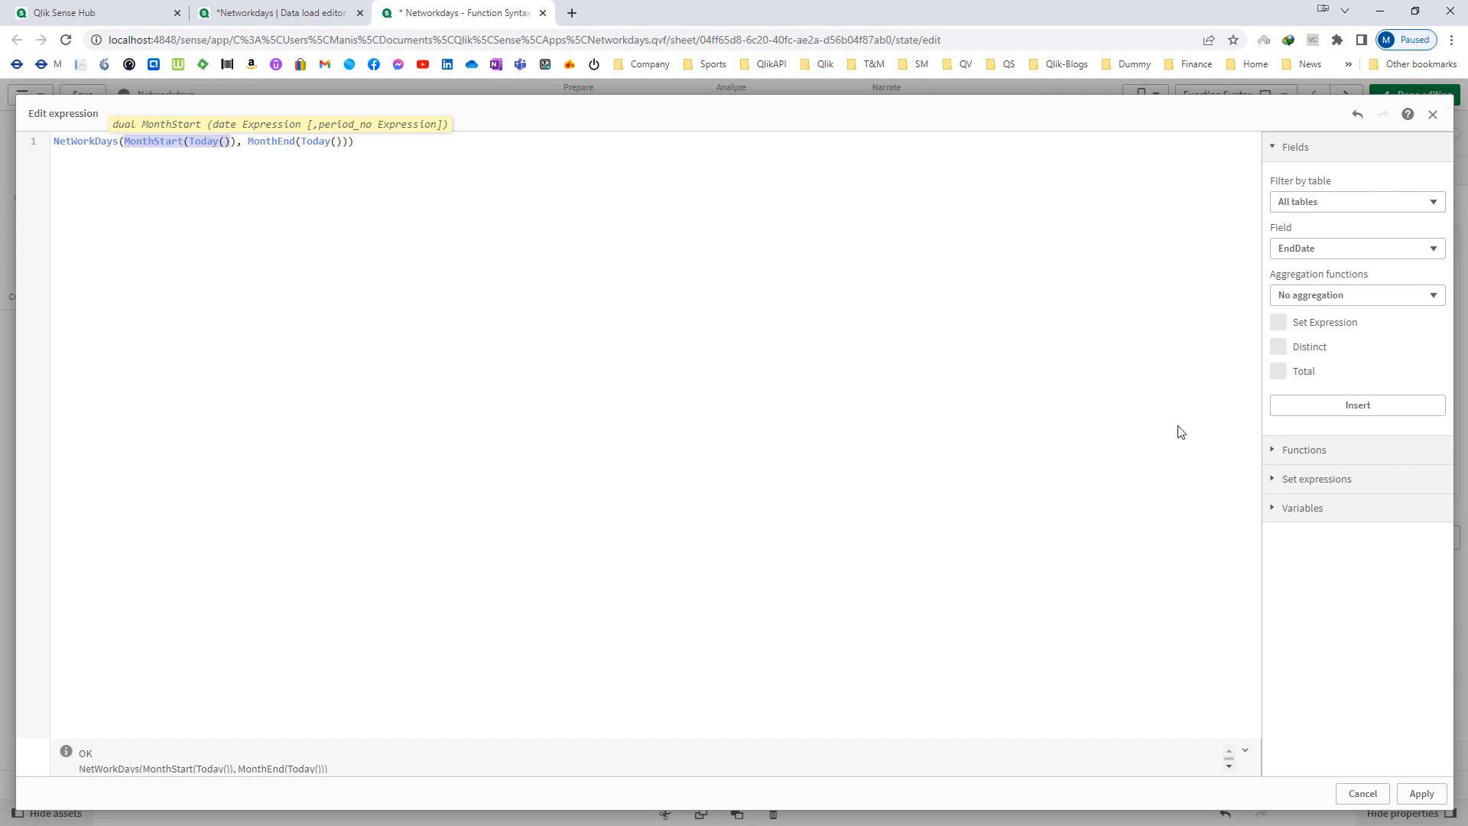
key("alt+Tab")
scroll(1153, 453, "down", 3)
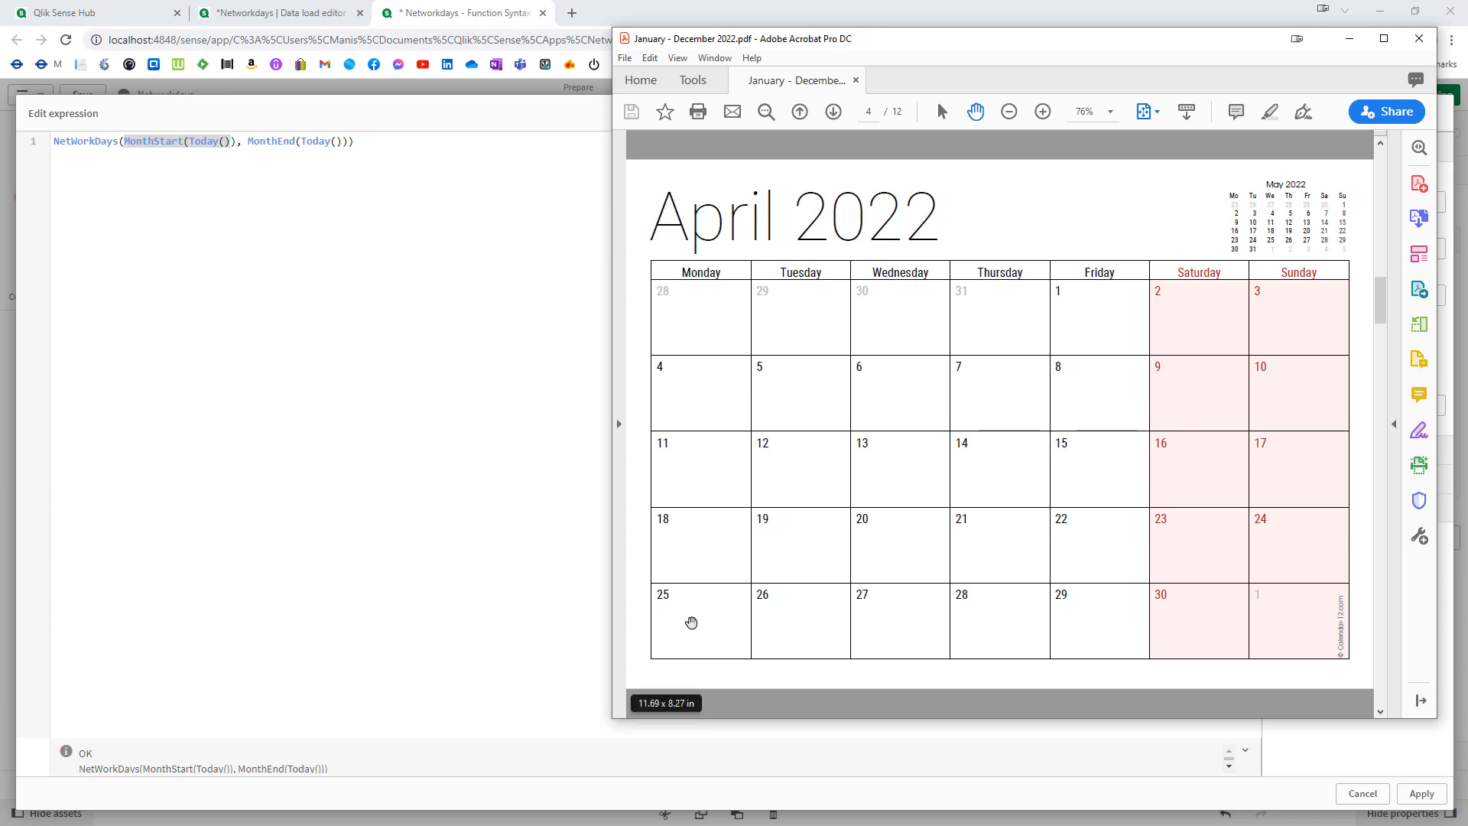
key("alt+Tab")
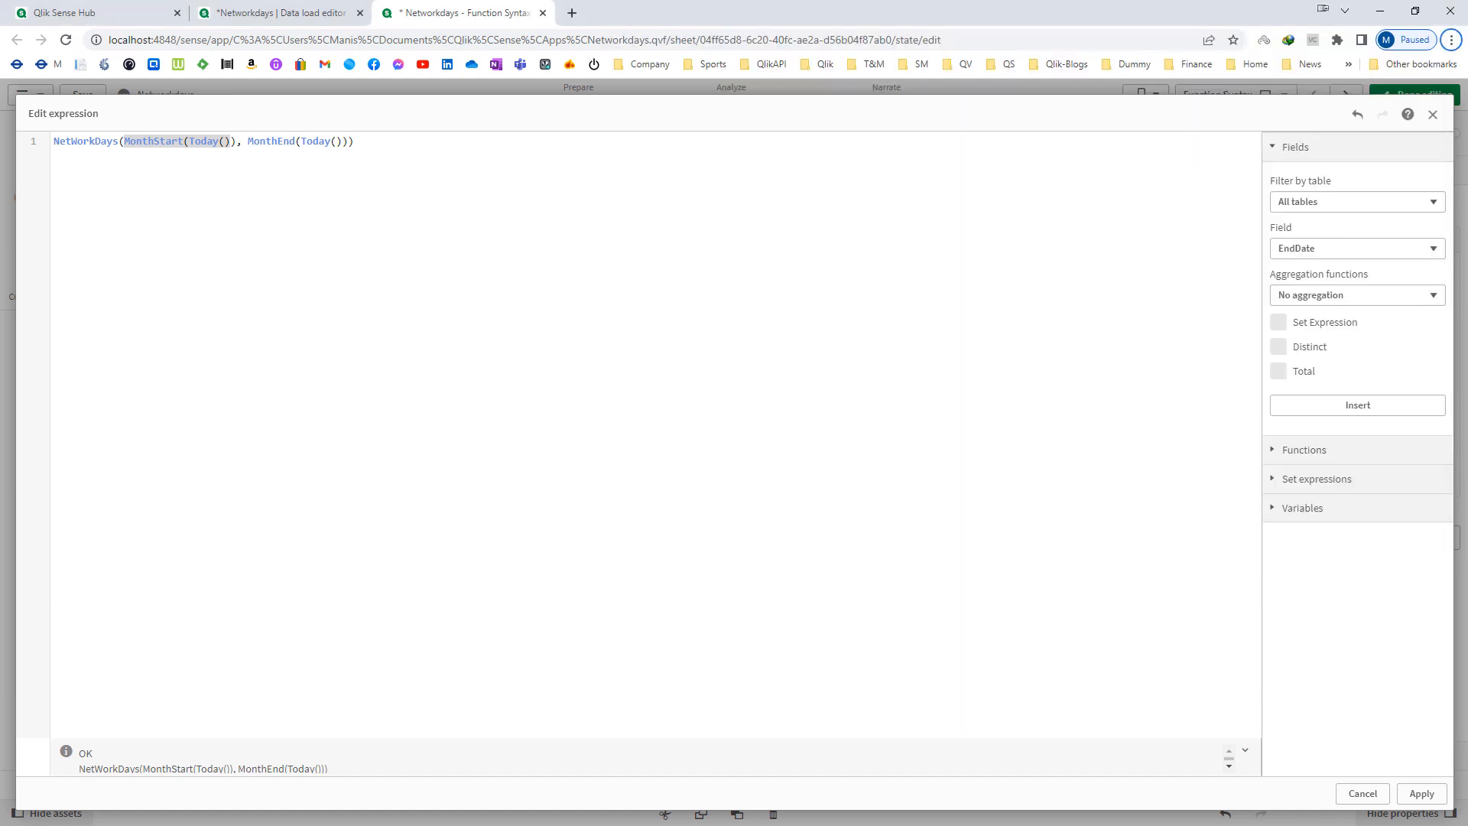
left_click(1420, 793)
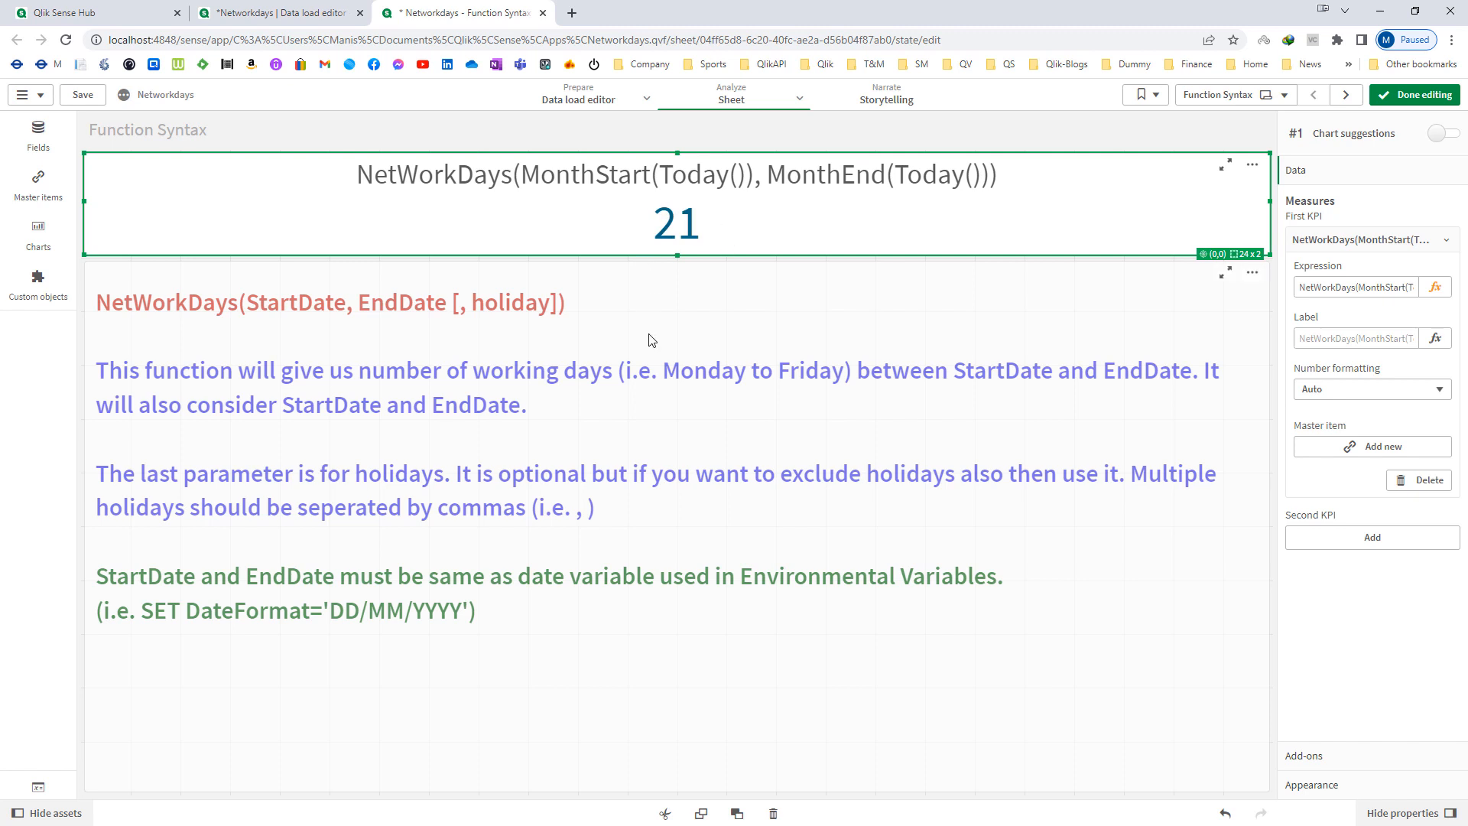
Check the April 2022 calendar in Acrobat and add '25/04/2022' and '26/04/2022' as holidays in the KPI's NetWorkDays expression
key("alt+Tab")
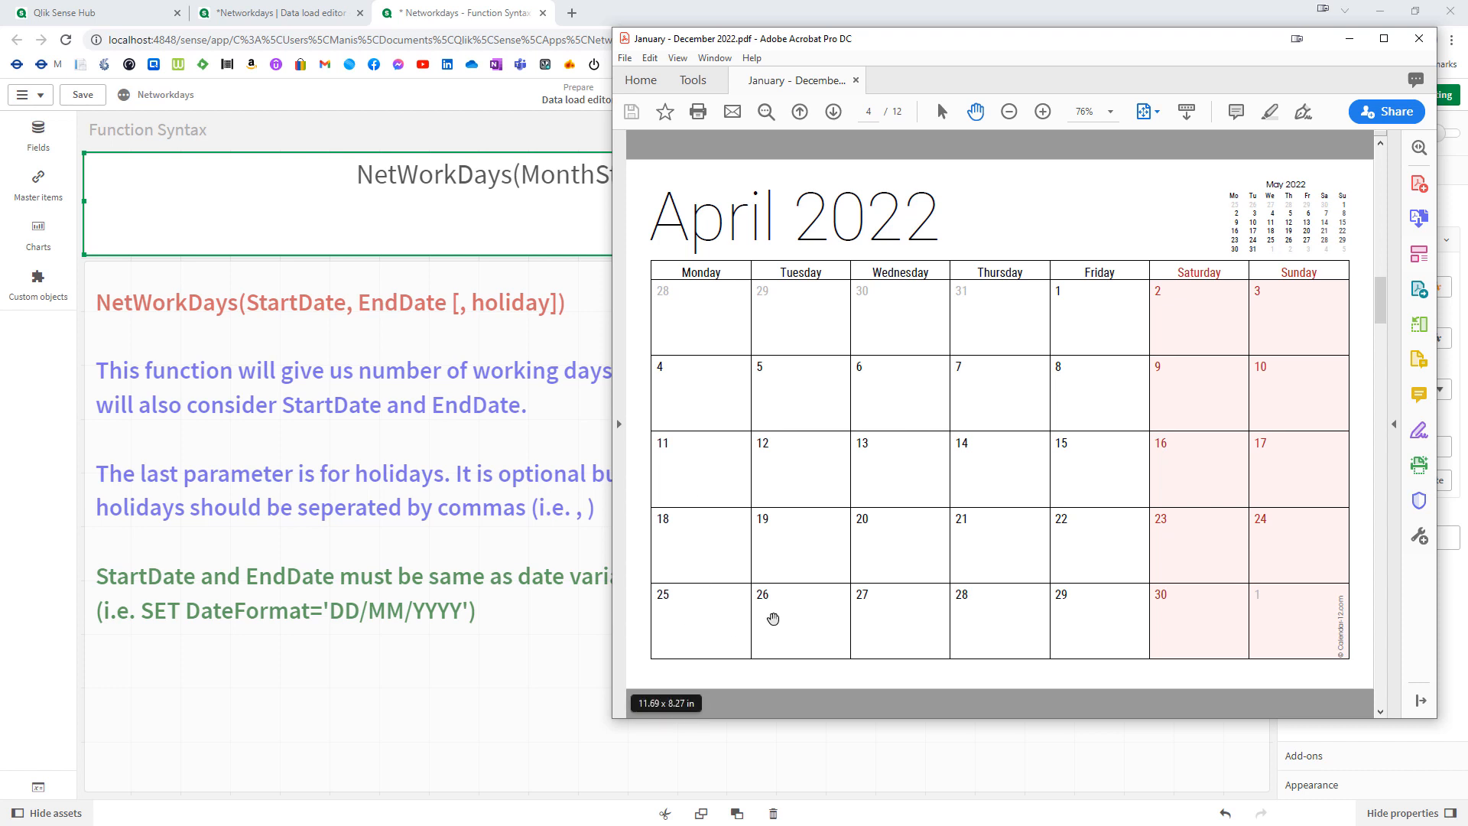
left_click(579, 248)
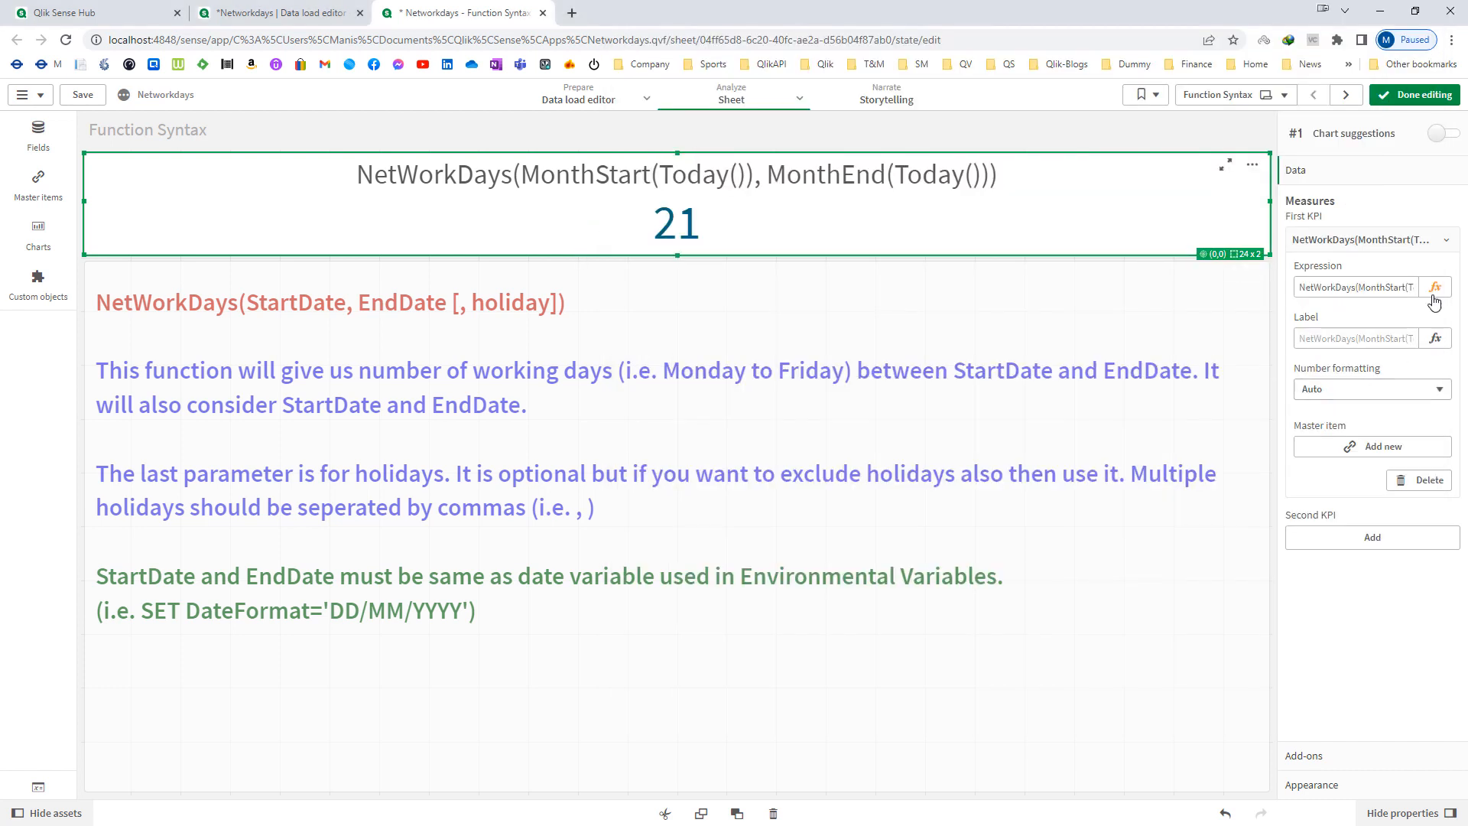
left_click(1437, 289)
type(",''")
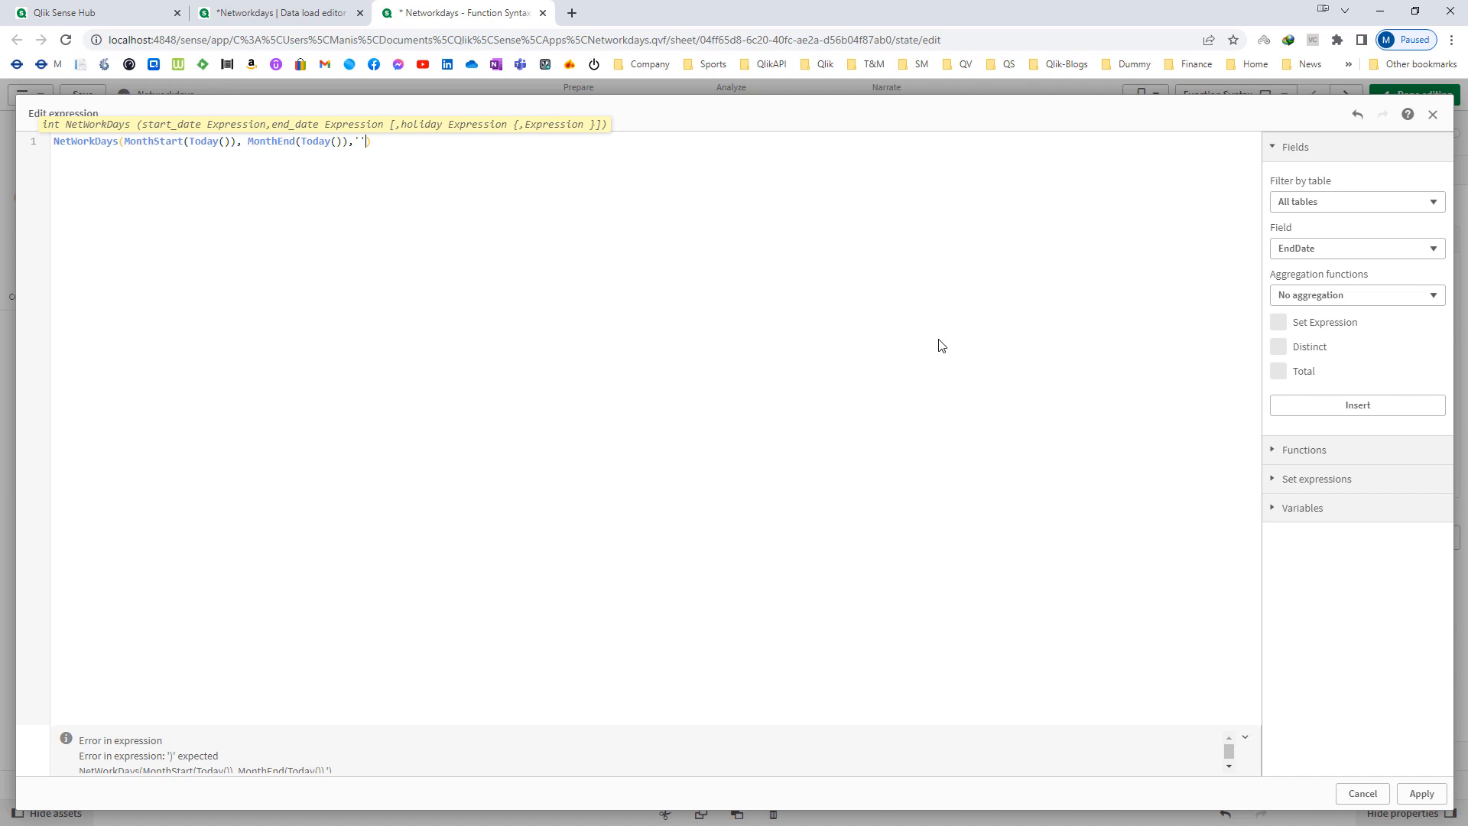
type(",''")
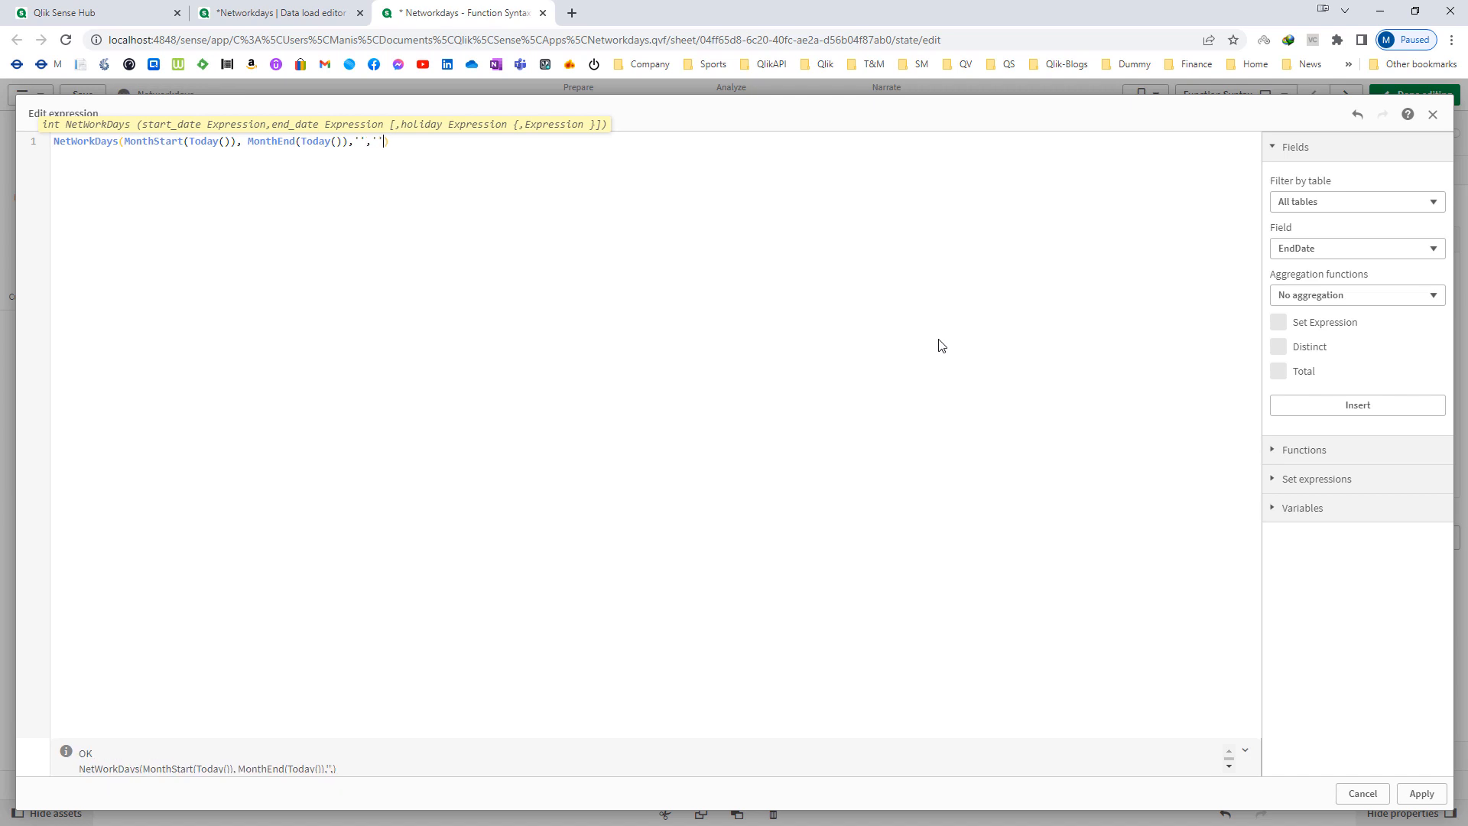
type("25/04/2022")
key("Right")
key("Right")
key("Right")
type("26/04/2022")
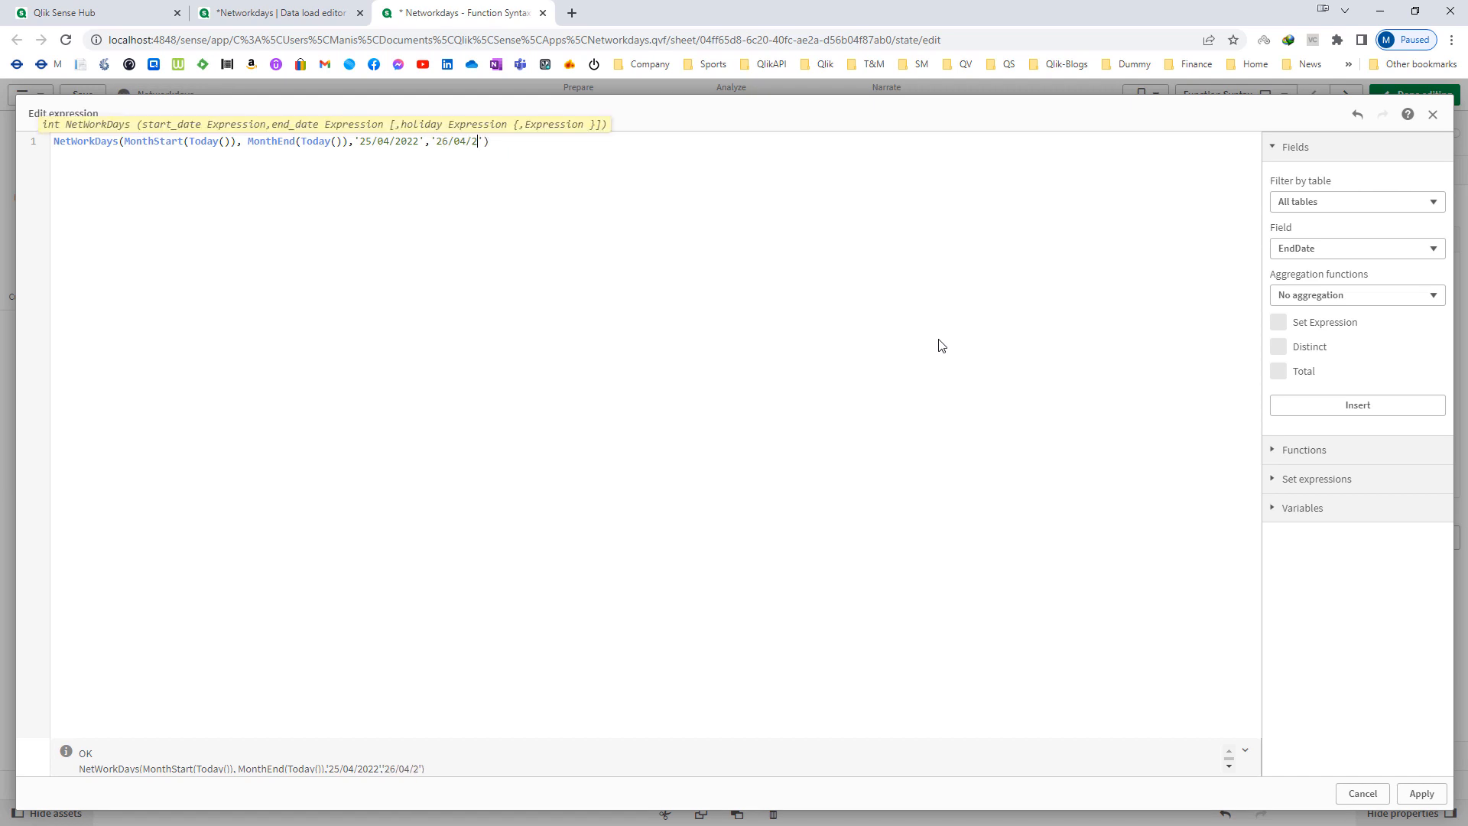
left_click(1420, 795)
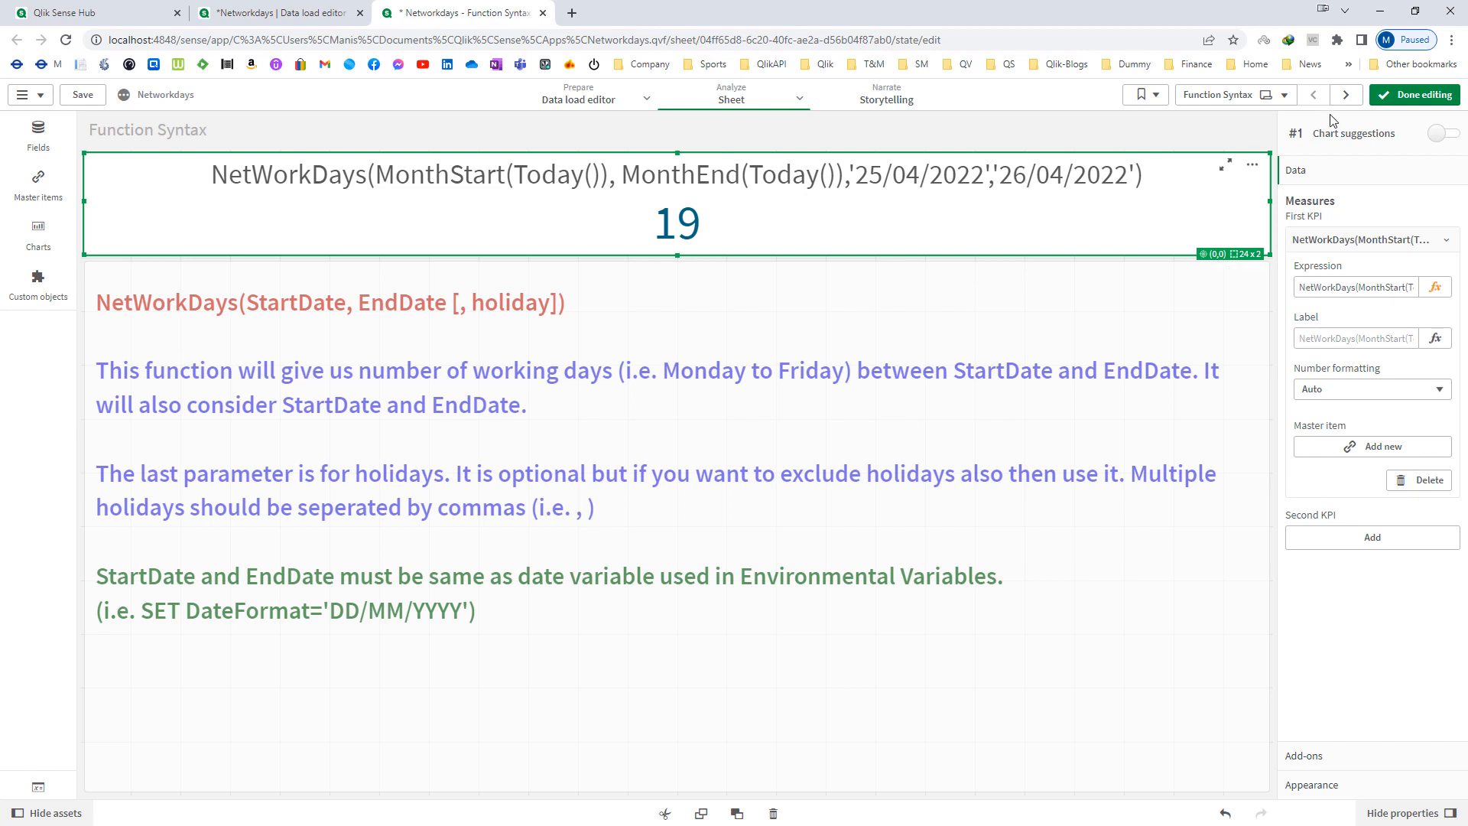
Finish editing the Function Syntax sheet and open the Limitations sheet for editing
left_click(1413, 94)
left_click(1355, 97)
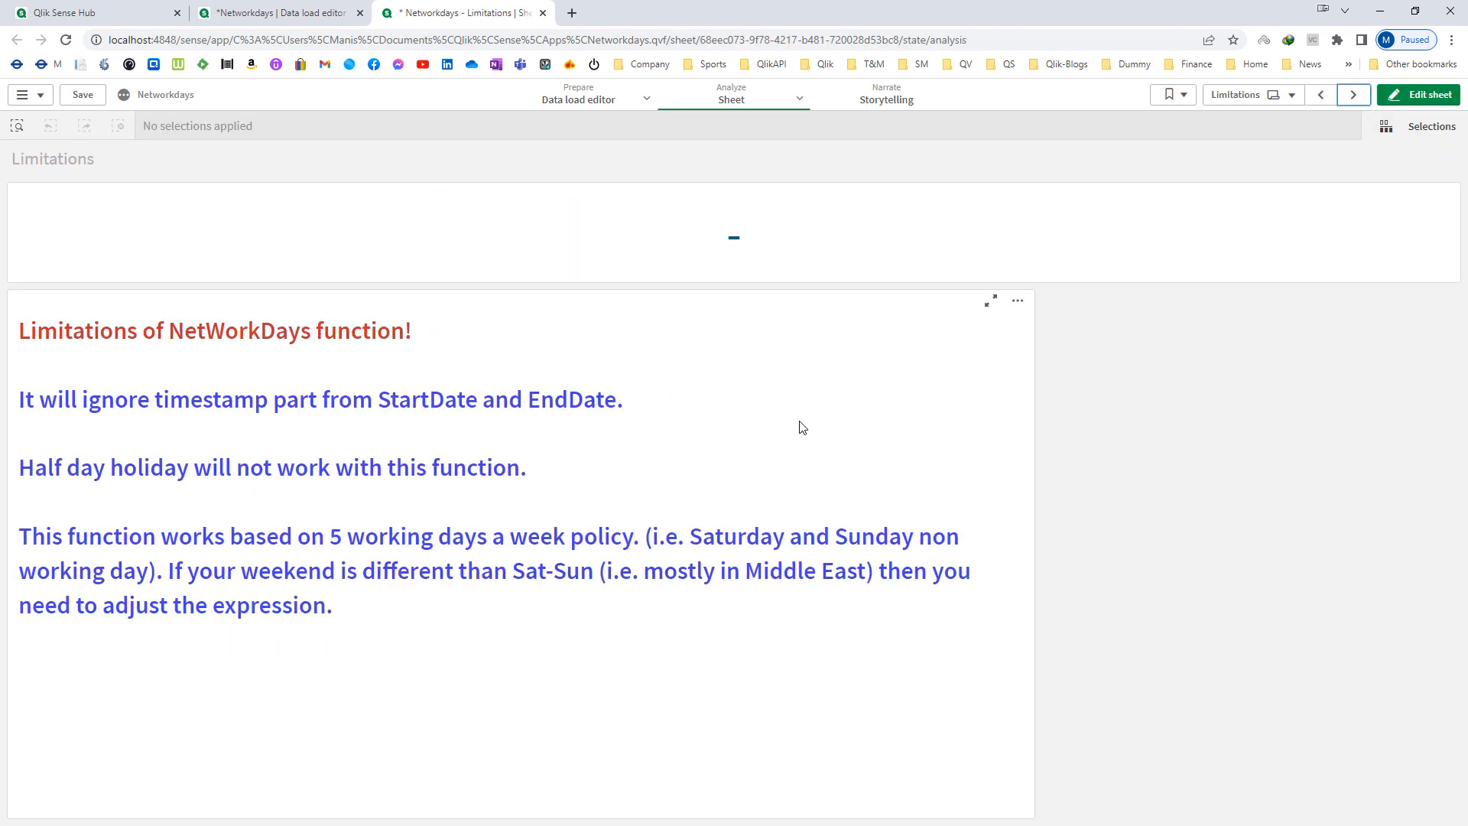
left_click(1417, 94)
Set the empty KPI's measure expression to NetWorkDays('29/03/2022','01/04/2022')
left_click(975, 215)
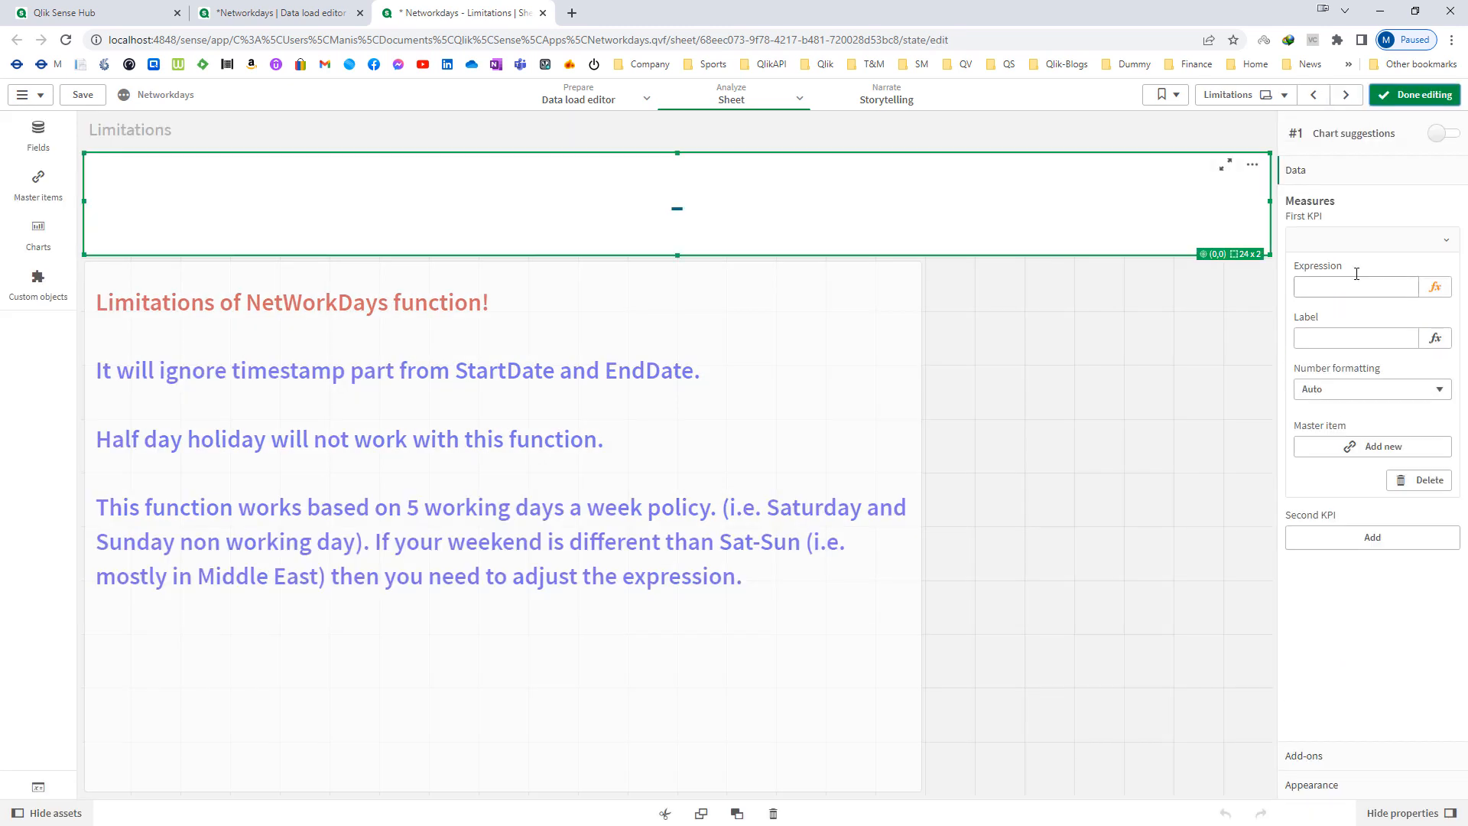
left_click(1431, 289)
type("Net")
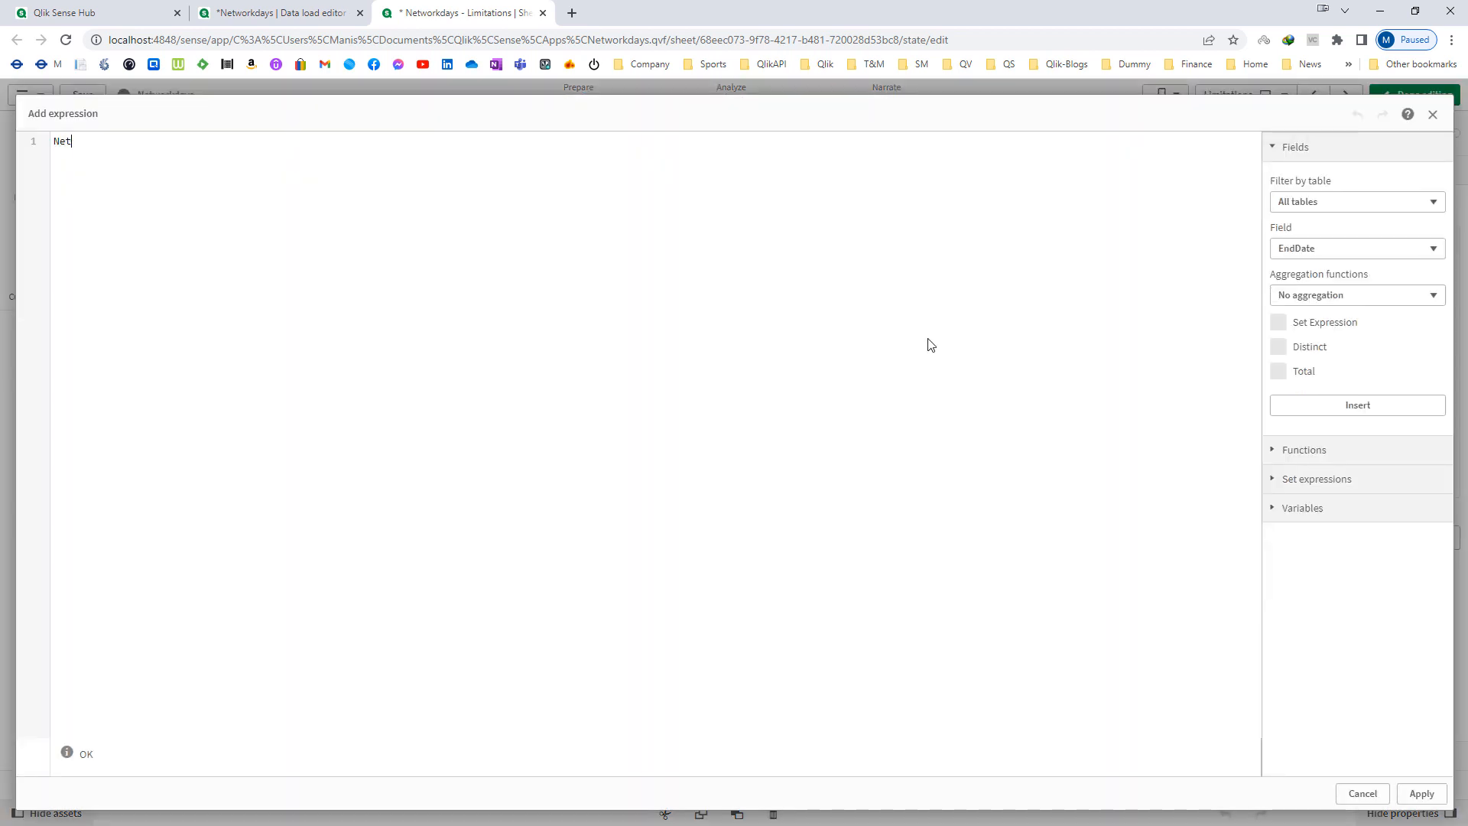
type("WorkDays(")
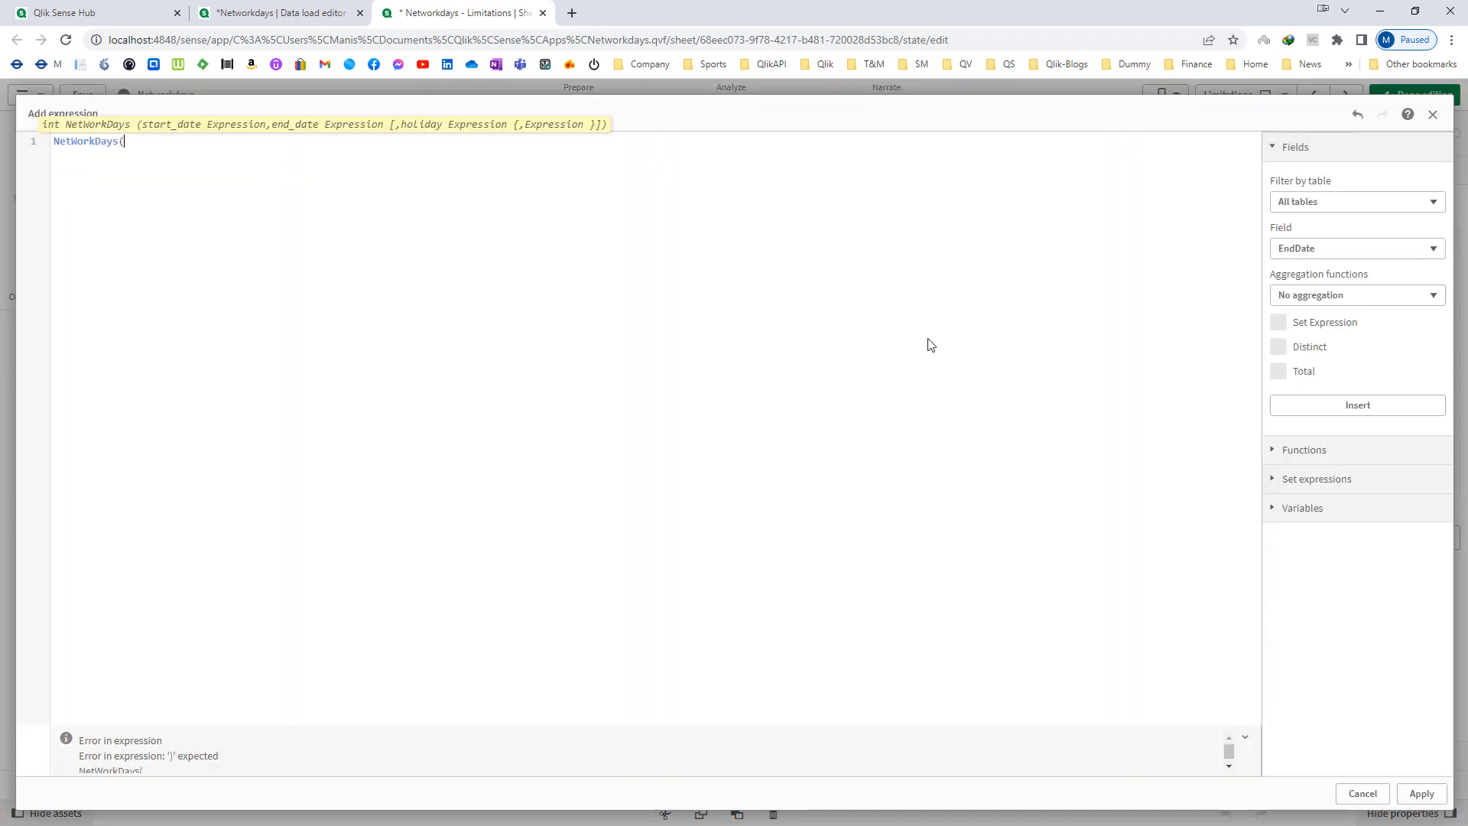
type("'")
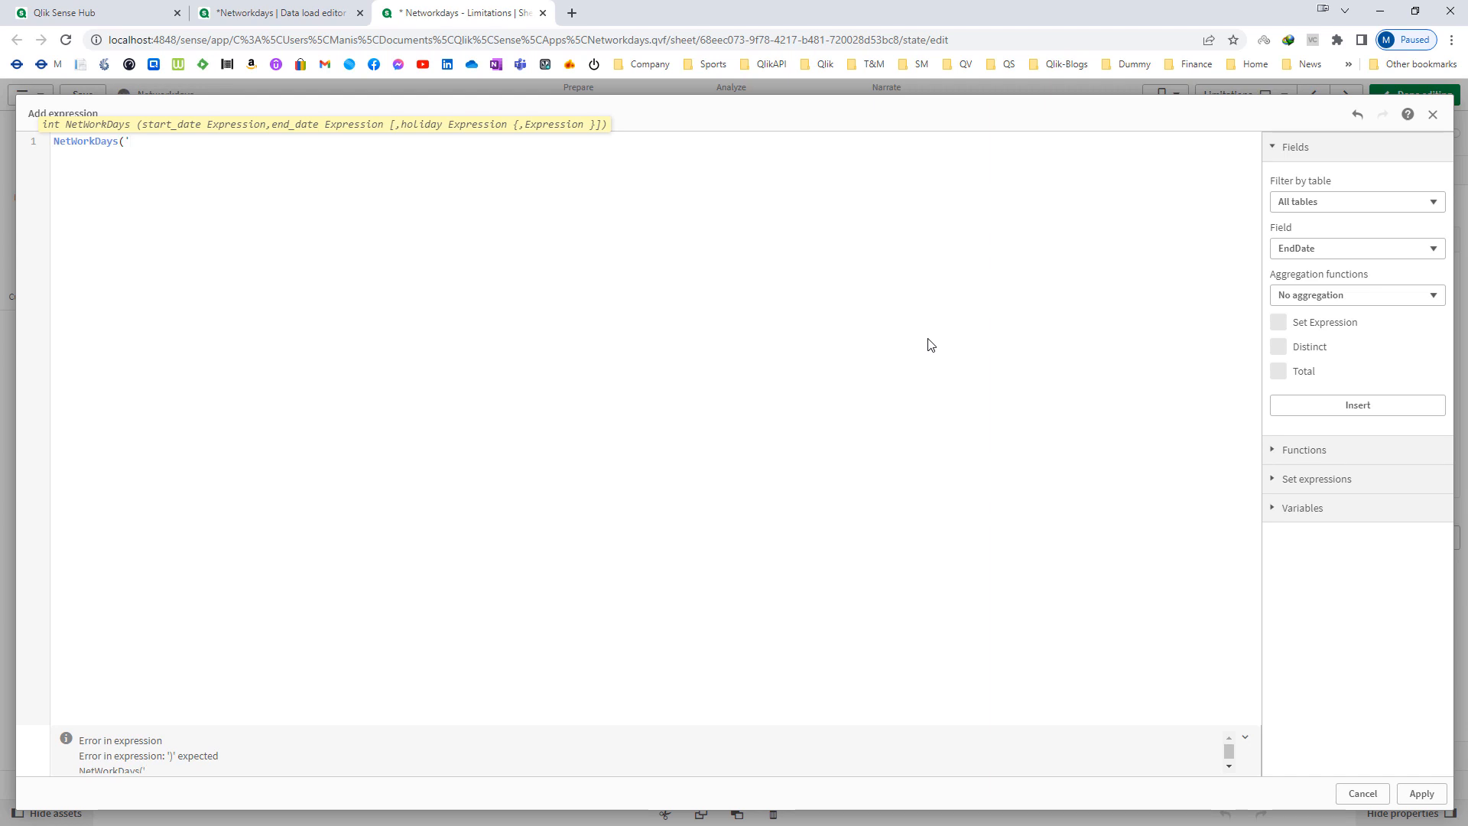
type("29/03/2022','0")
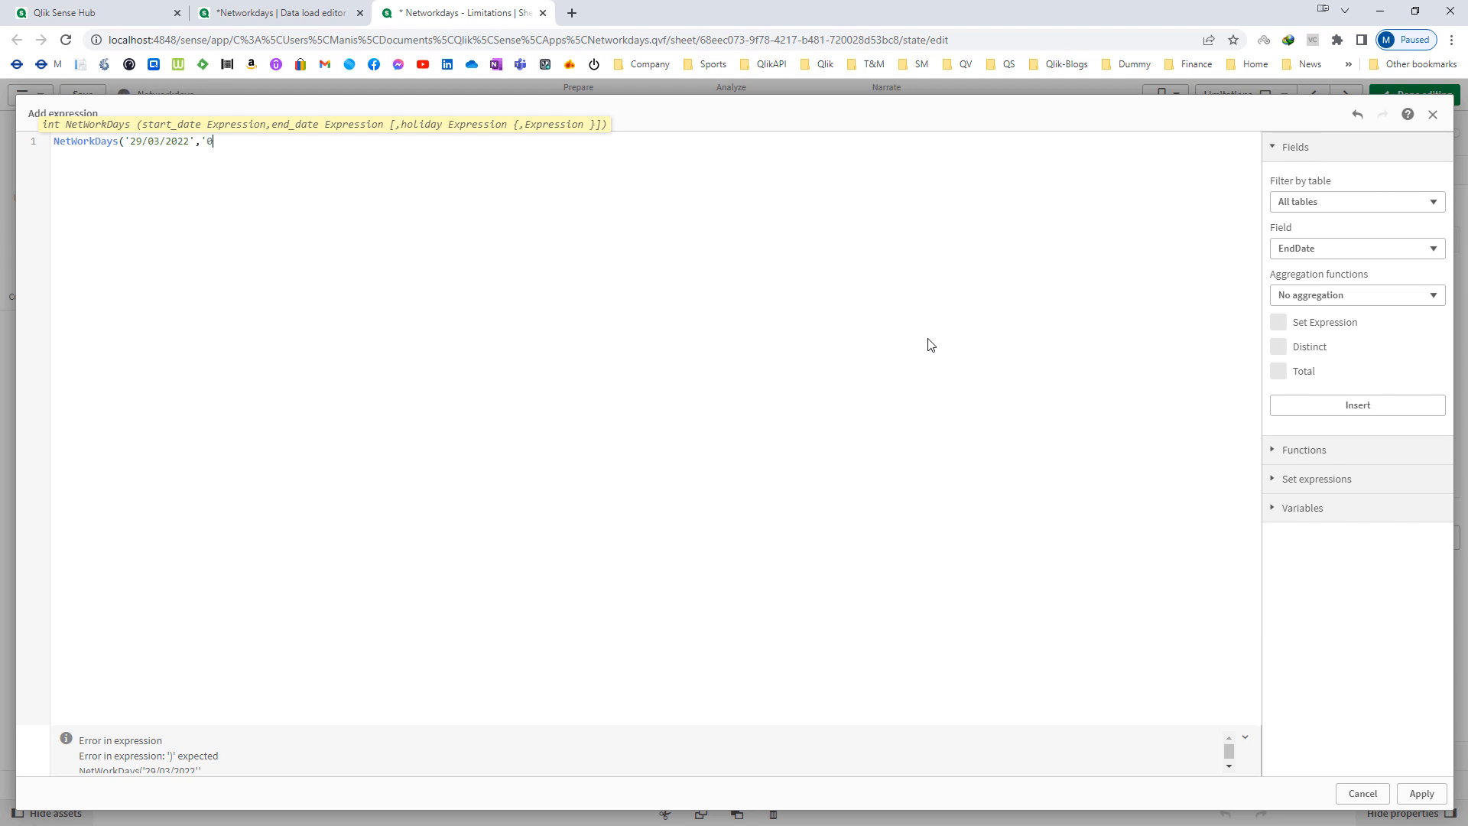
type("1/04/2022')")
left_click(1421, 795)
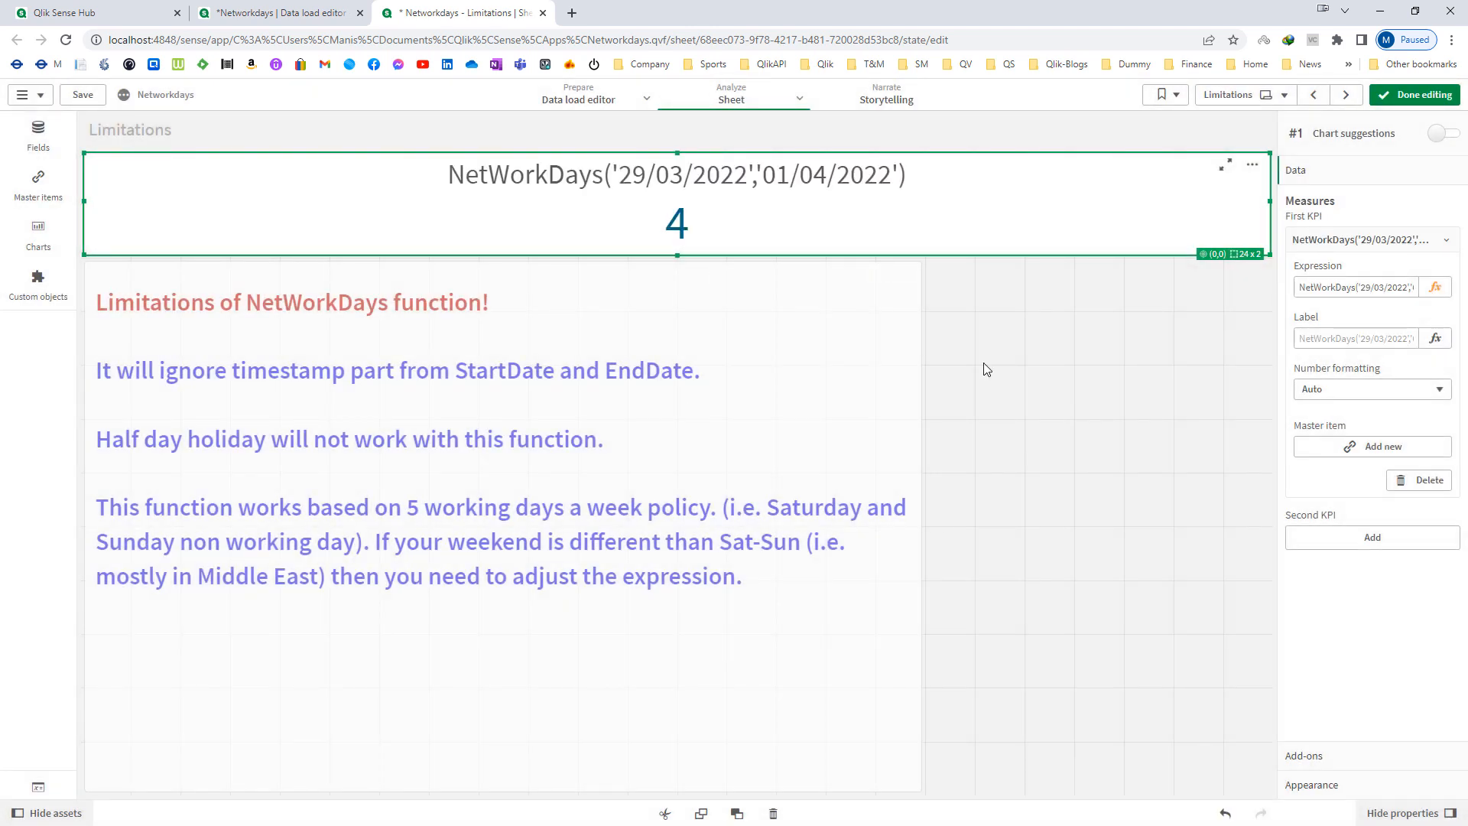
Check the dates against the April 2022 calendar in Acrobat and change the start date in the KPI's expression to '31/03/2022'
key("alt+Tab")
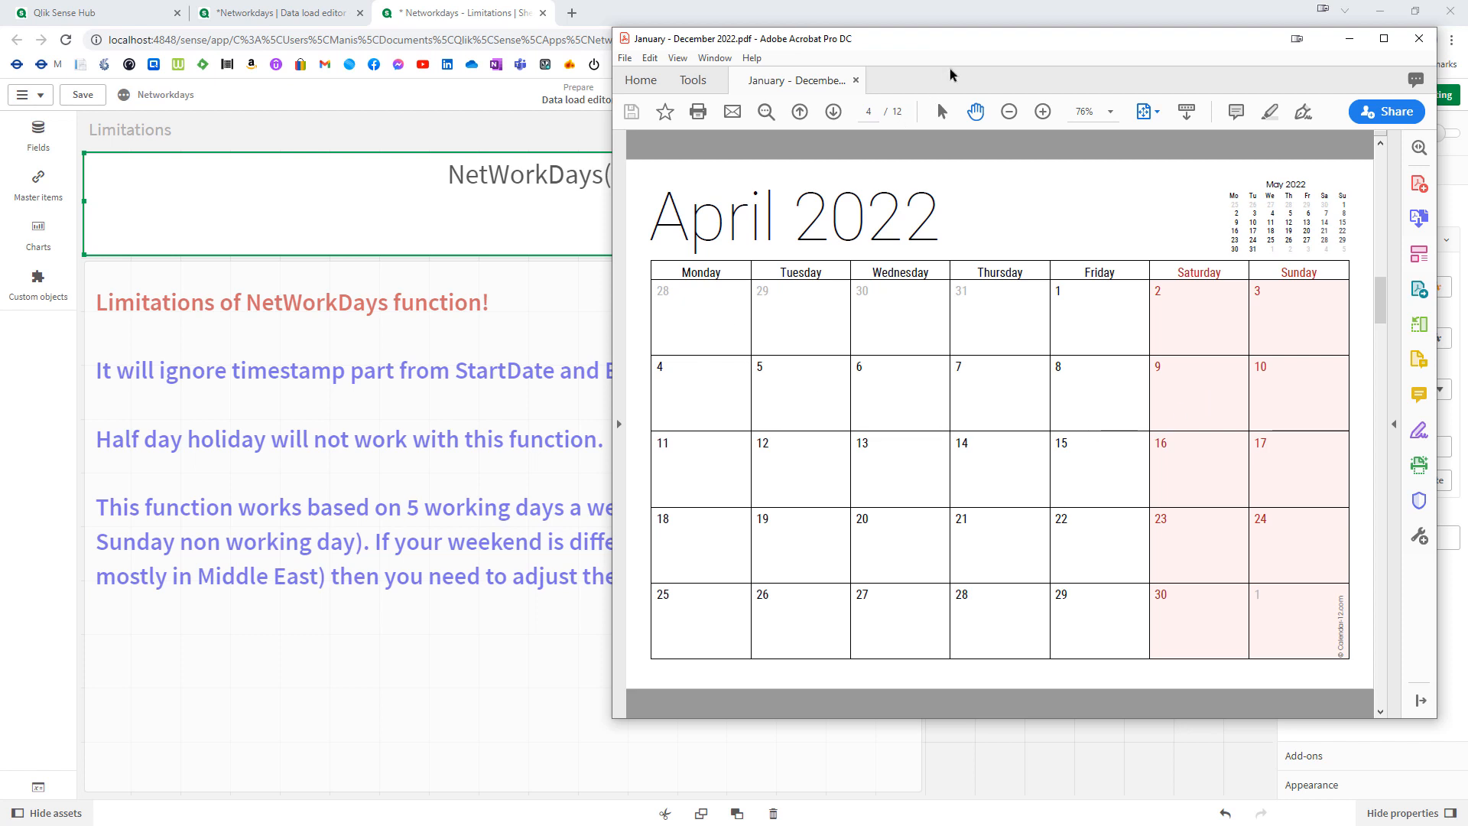
left_click_drag(948, 38, 960, 72)
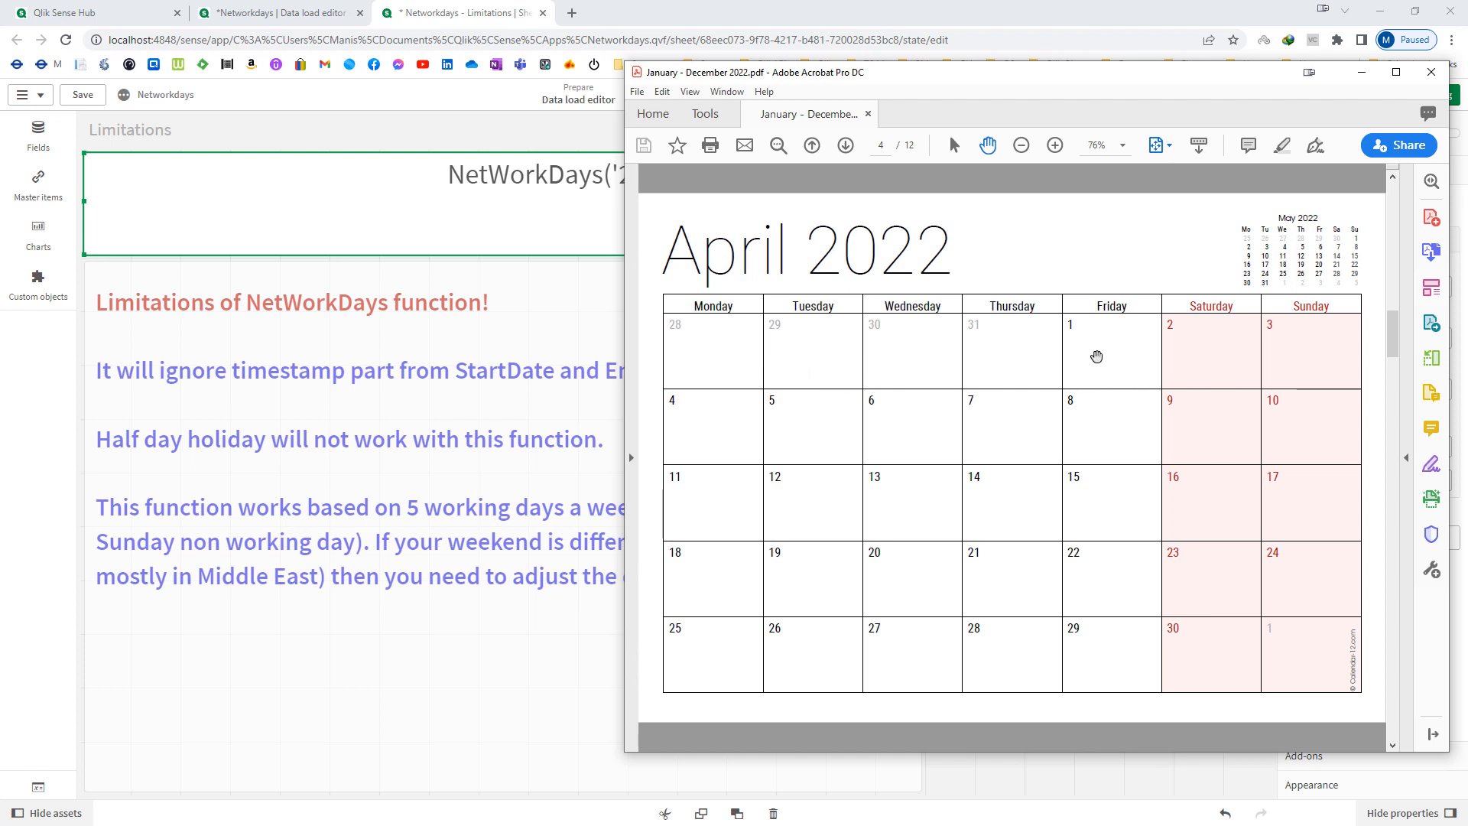
left_click(556, 220)
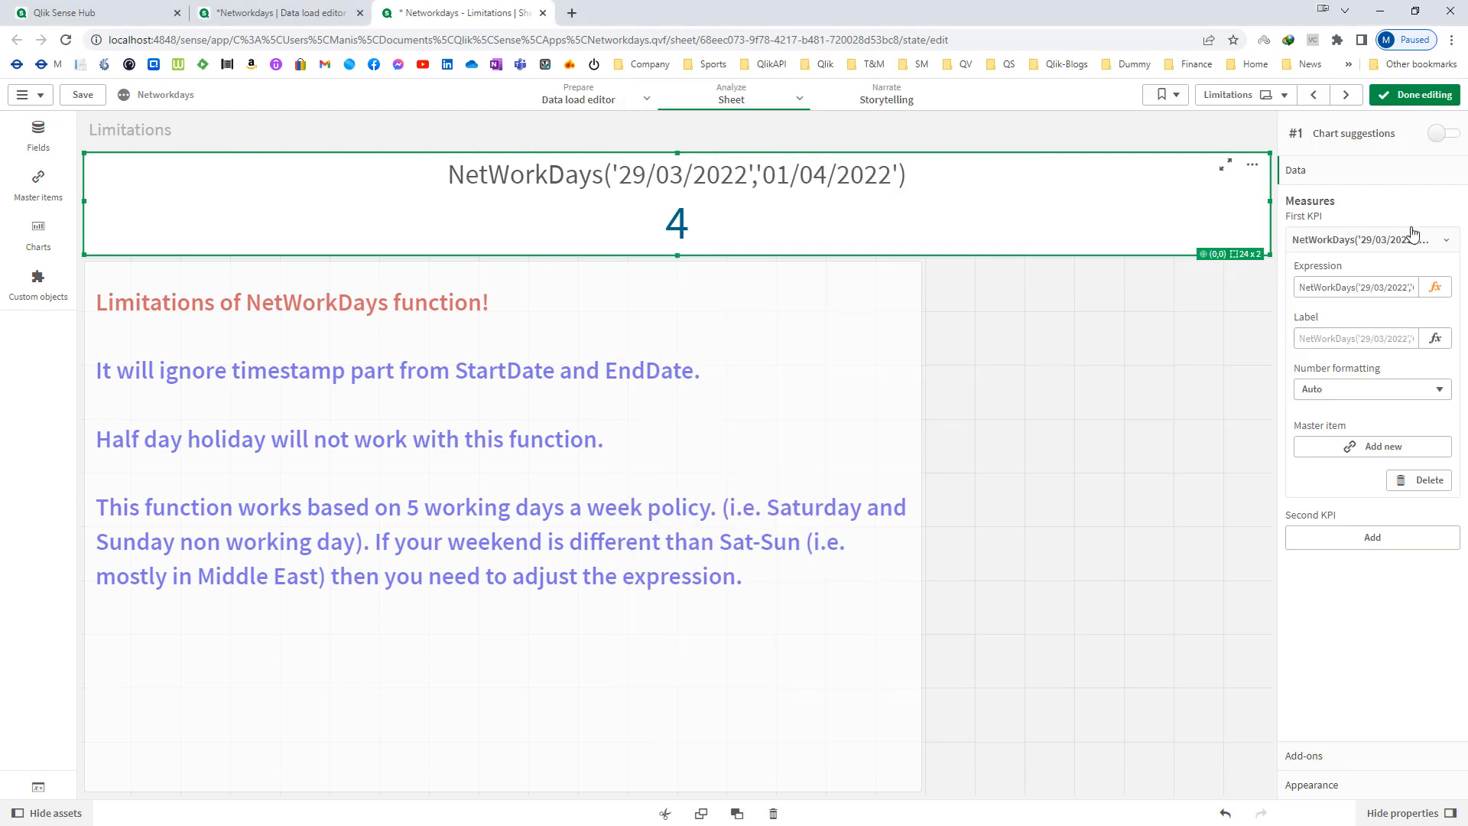
left_click(1442, 284)
key("Left")
key("Left")
key("Left")
key("Left")
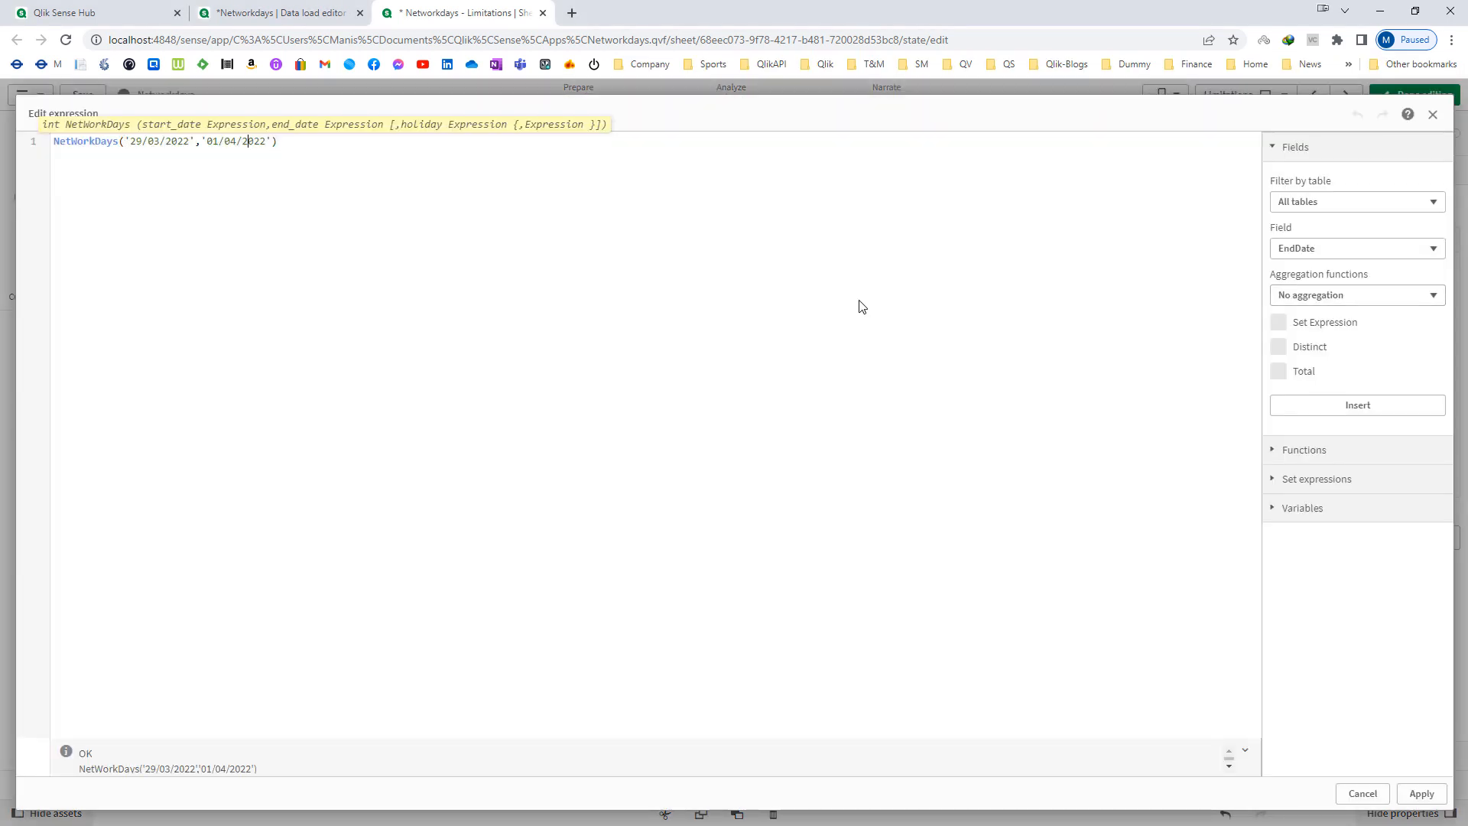
key("BackSpace")
key("BackSpace")
type("31")
left_click(1421, 794)
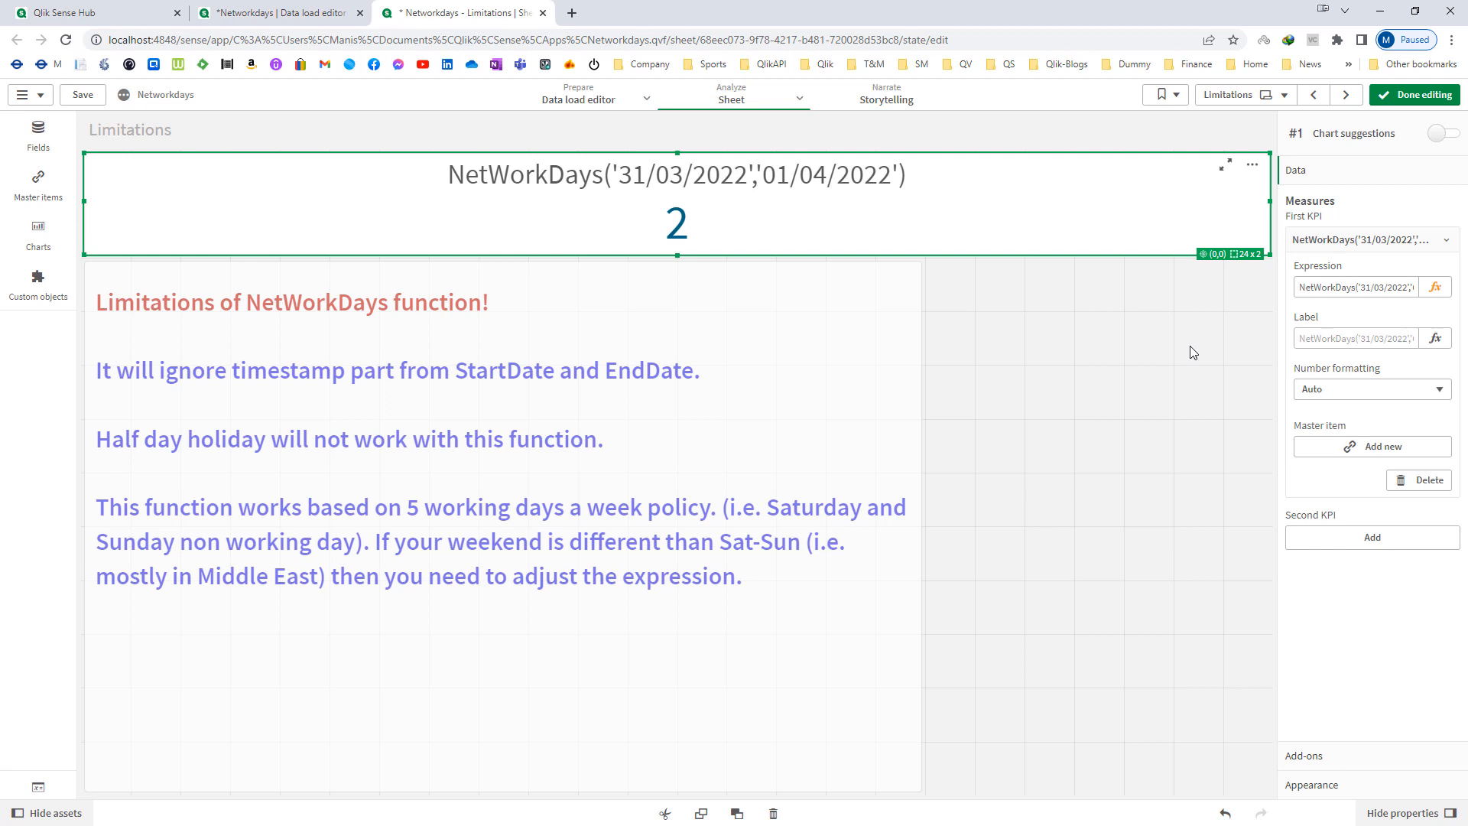
Add the time 23:59:59 to the start date and 00:00:00 to the end date in the KPI's NetWorkDays expression
left_click(1441, 298)
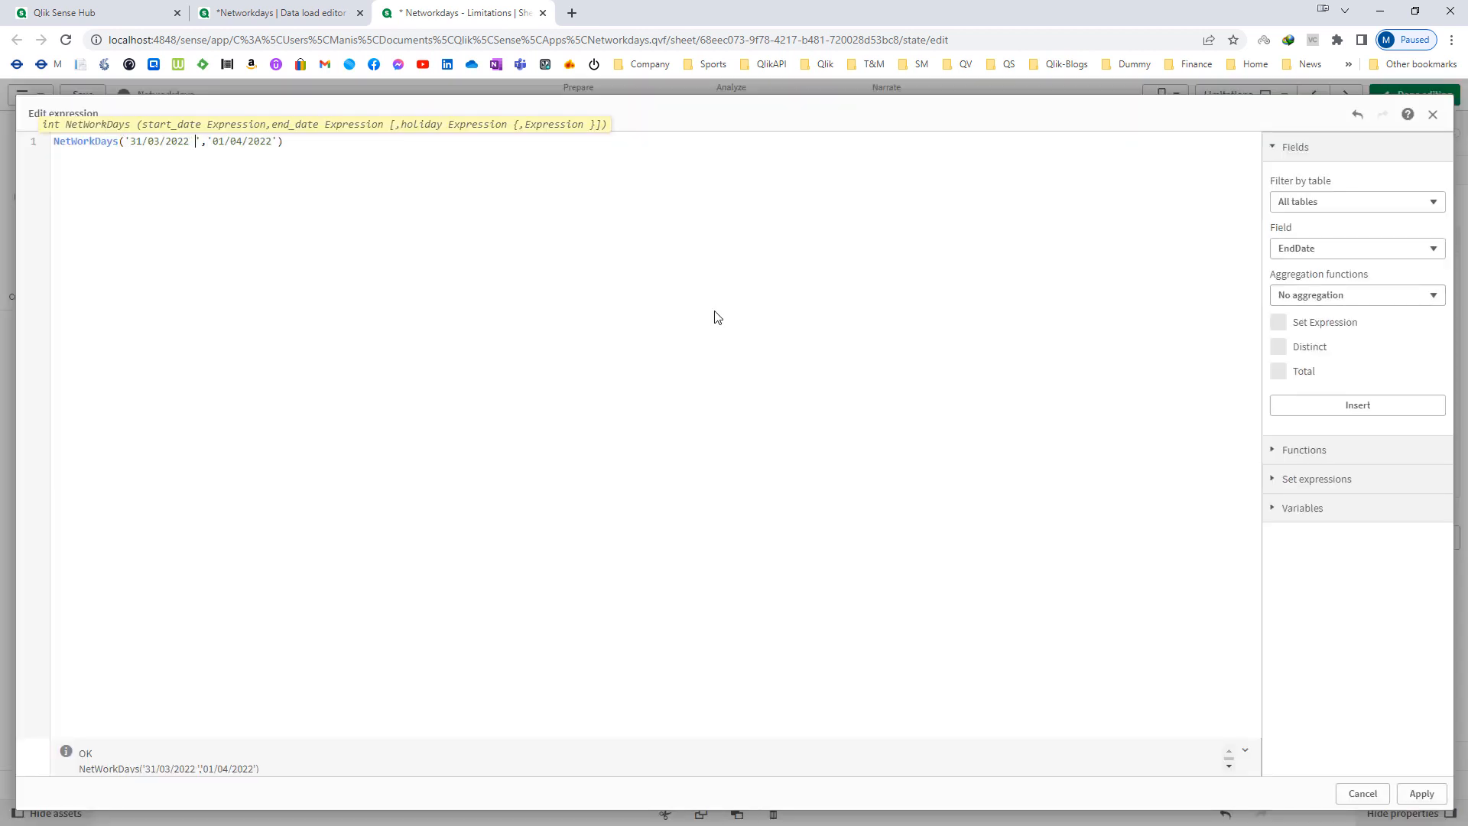
type("23:")
type("59:5")
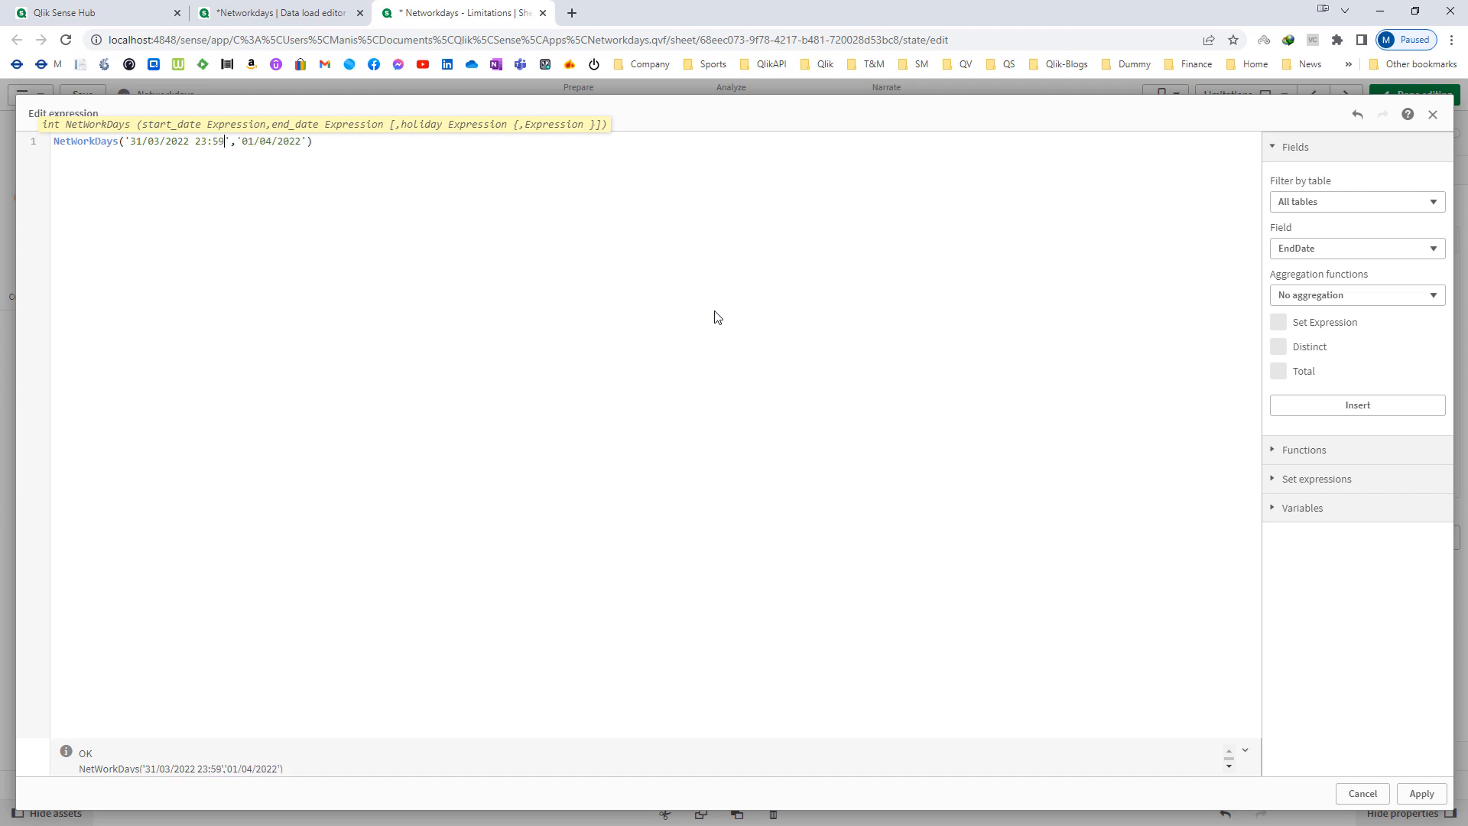
type("9")
type(" )")
key("BackSpace")
type("00:00:00")
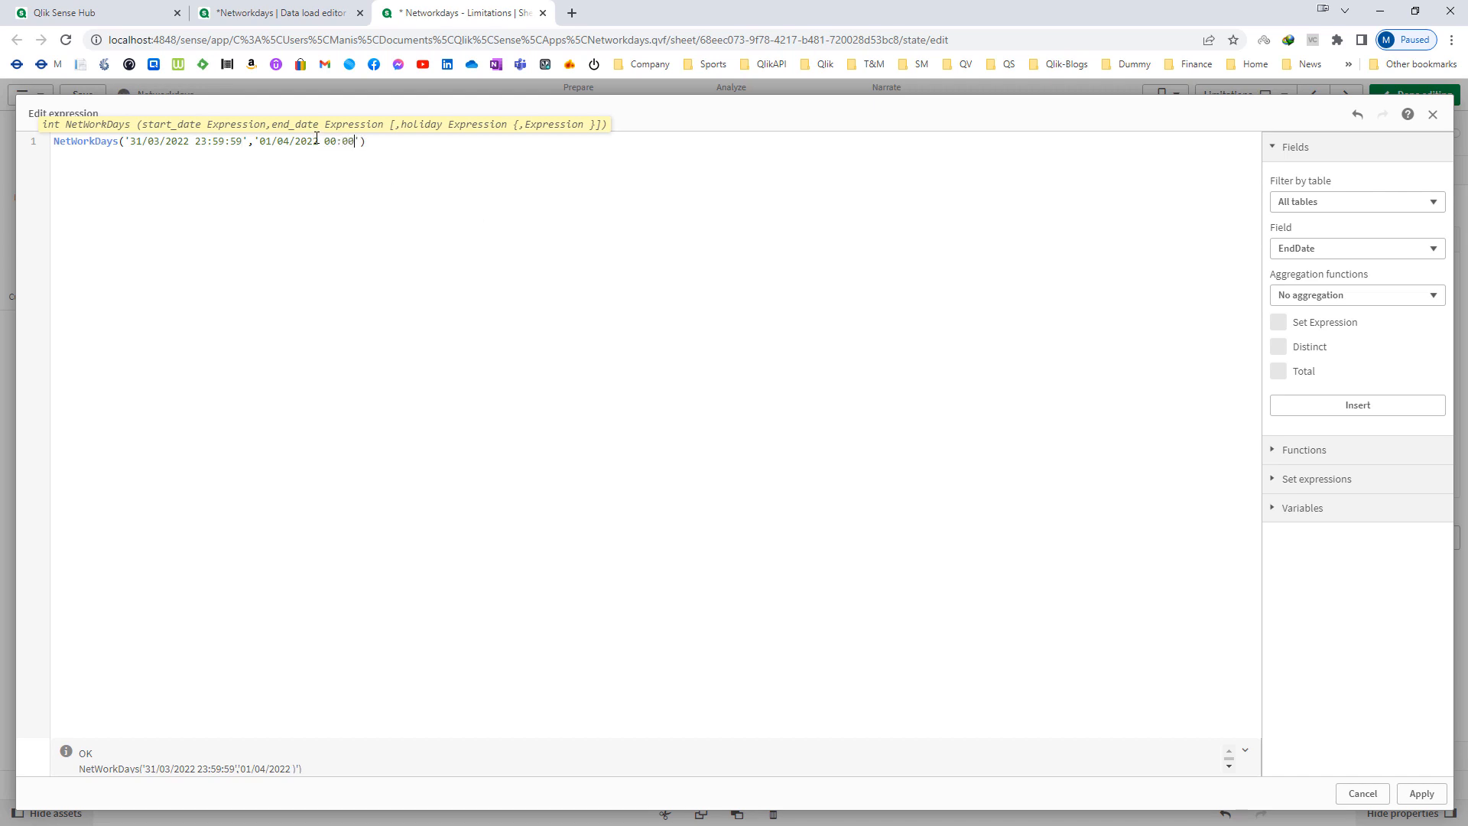
left_click(344, 223)
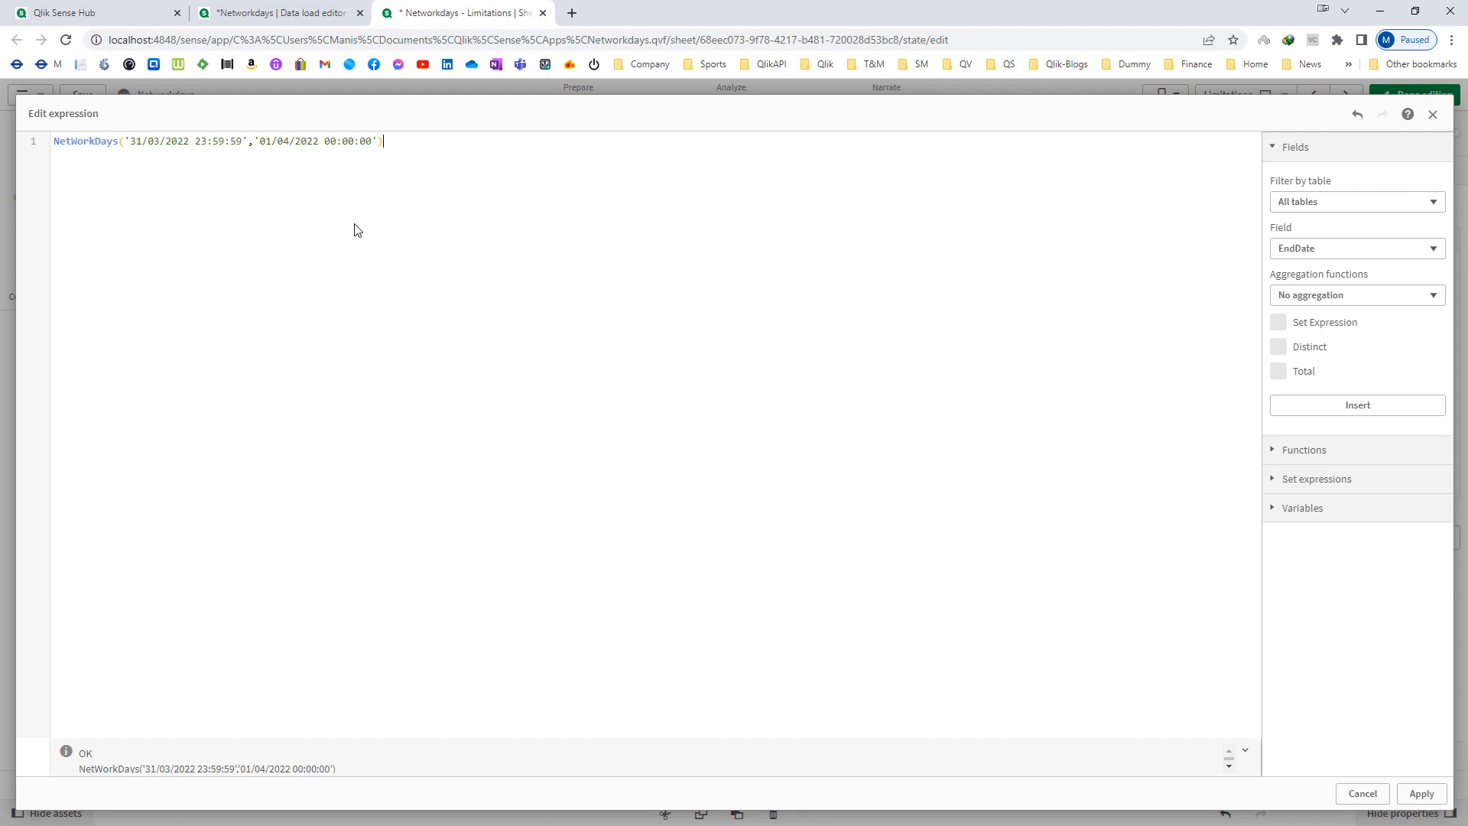
key("ctrl+a")
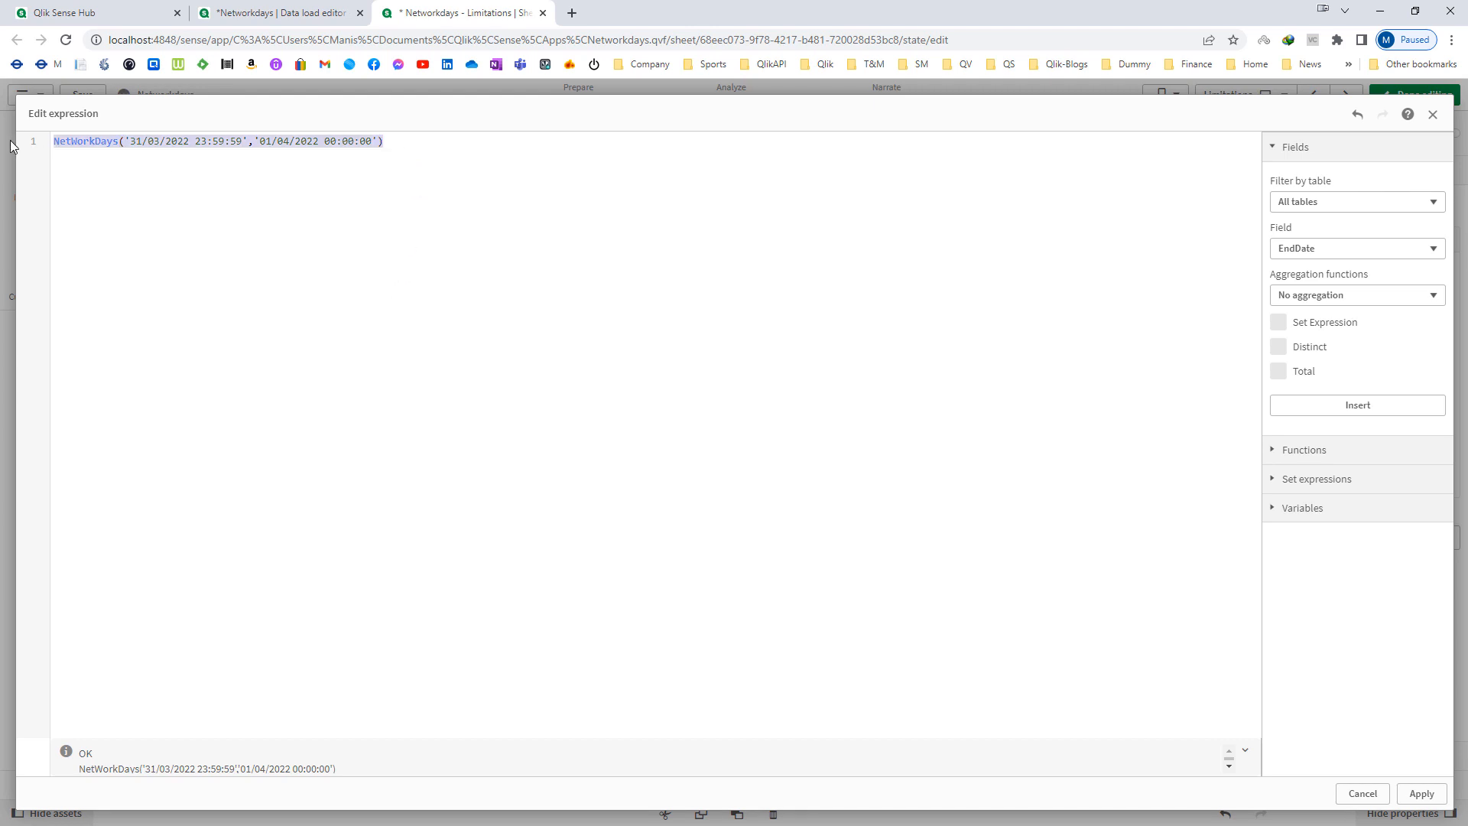
left_click(592, 343)
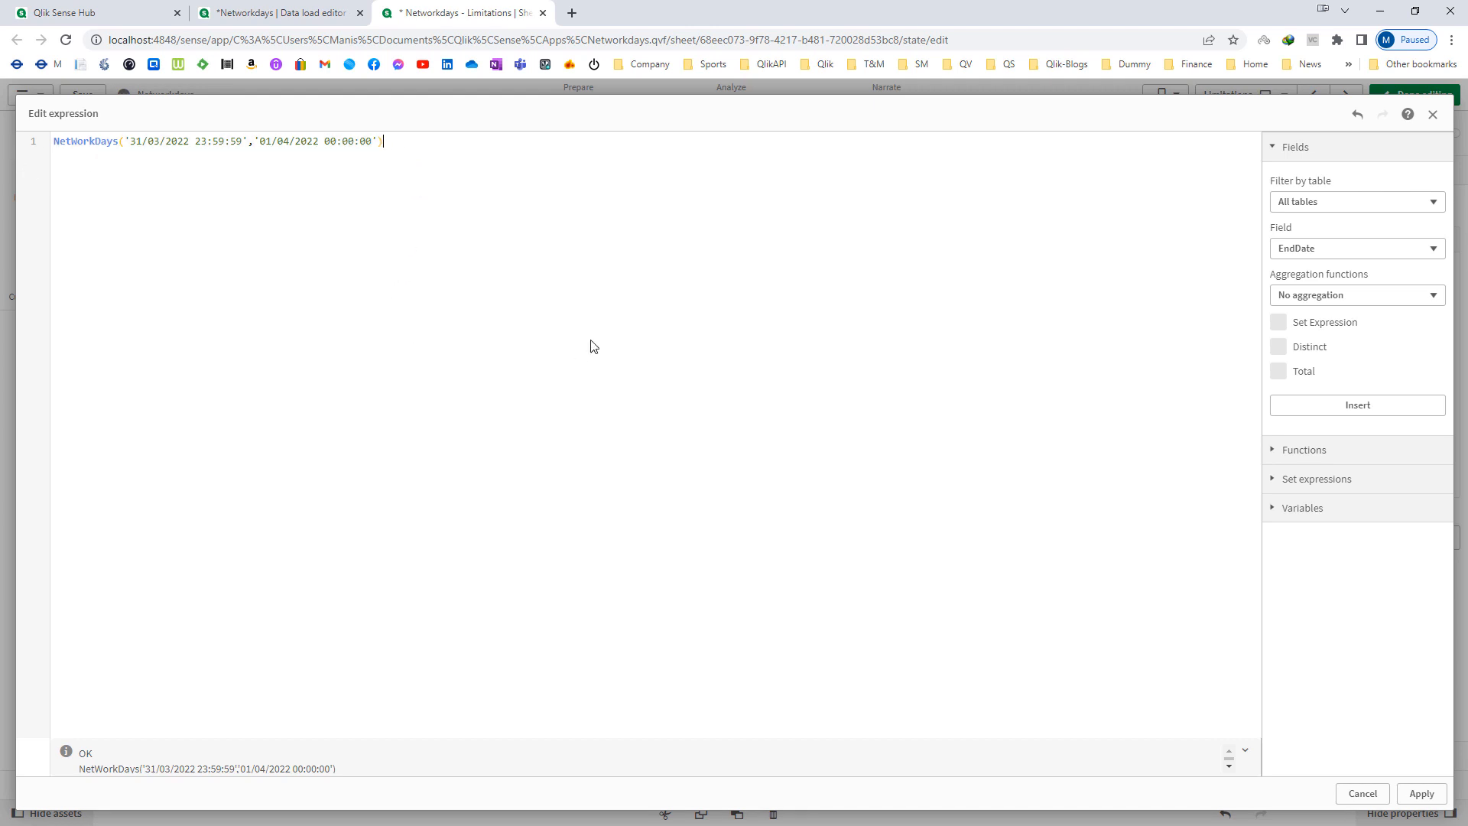
left_click(1422, 793)
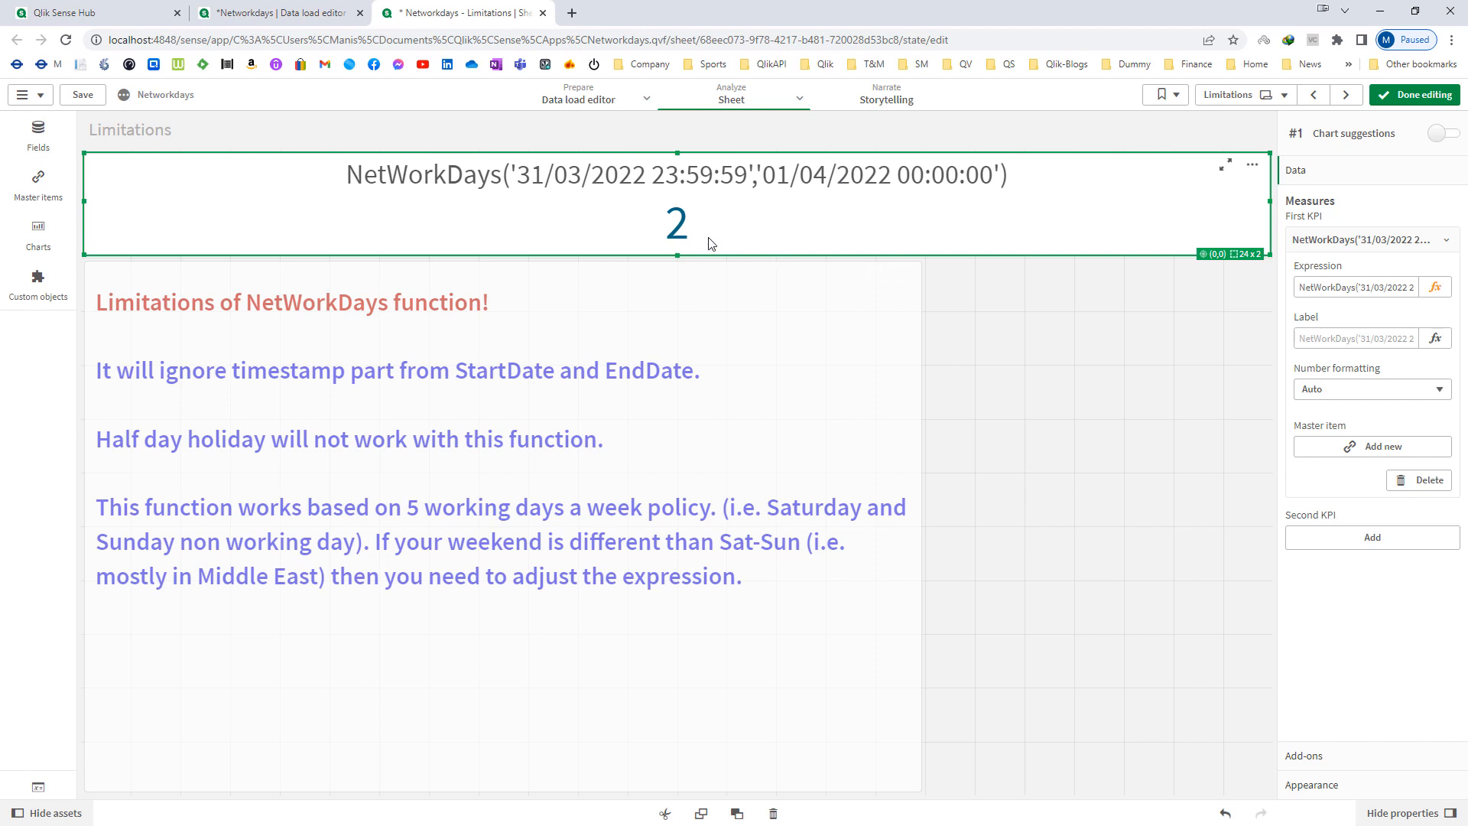
Change the start date in the KPI's NetWorkDays expression to '29/03/2022' and remove its time part
left_click(1433, 290)
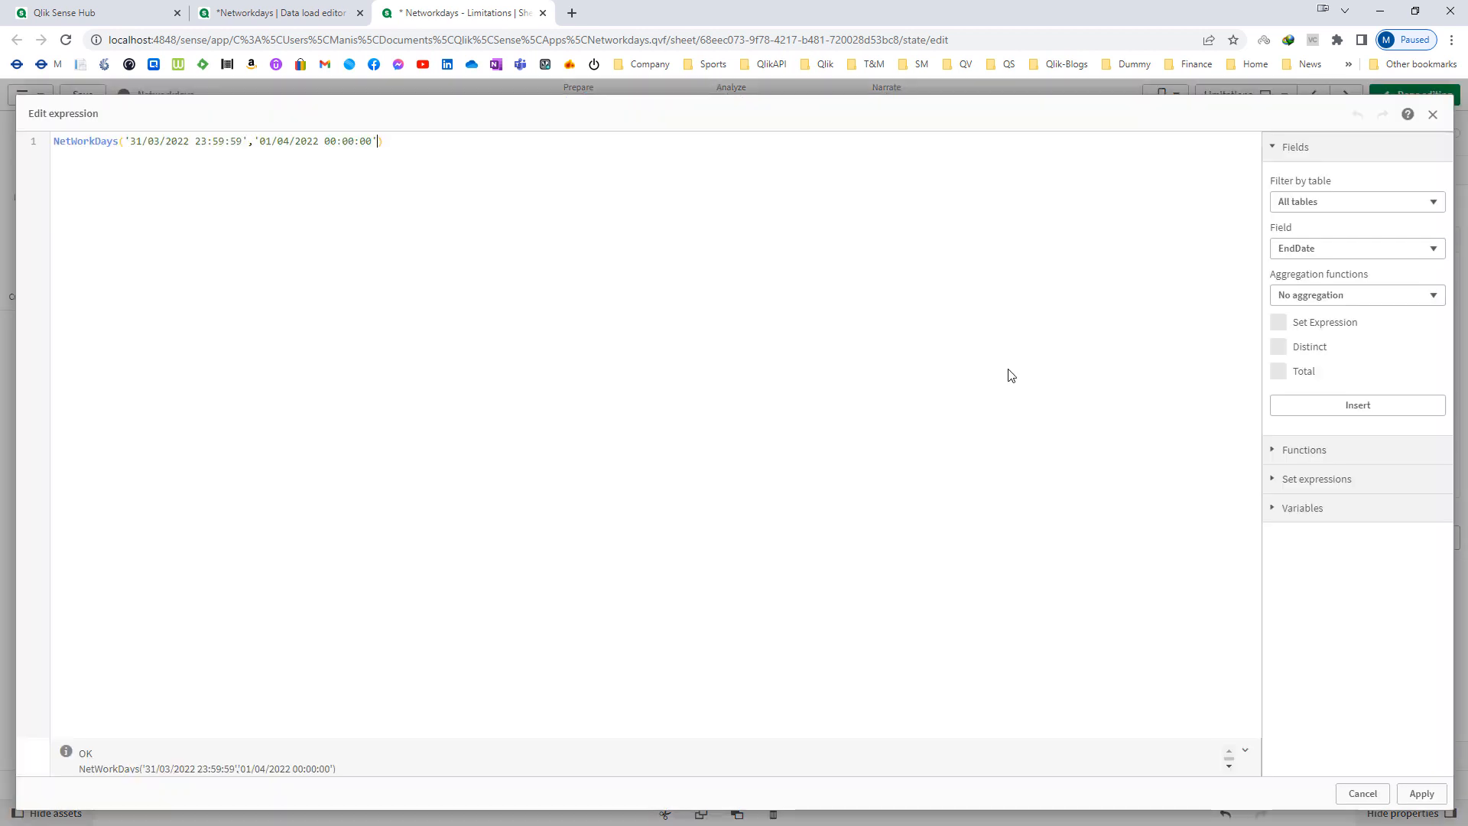
key("Left")
key("Left")
key("Left")
key("Left")
key("Left")
key("Left")
key("Left")
key("Left")
key("Left")
key("Left")
key("Left")
key("Left")
key("Left")
key("Left")
key("Left")
key("Left")
key("Left")
key("Left")
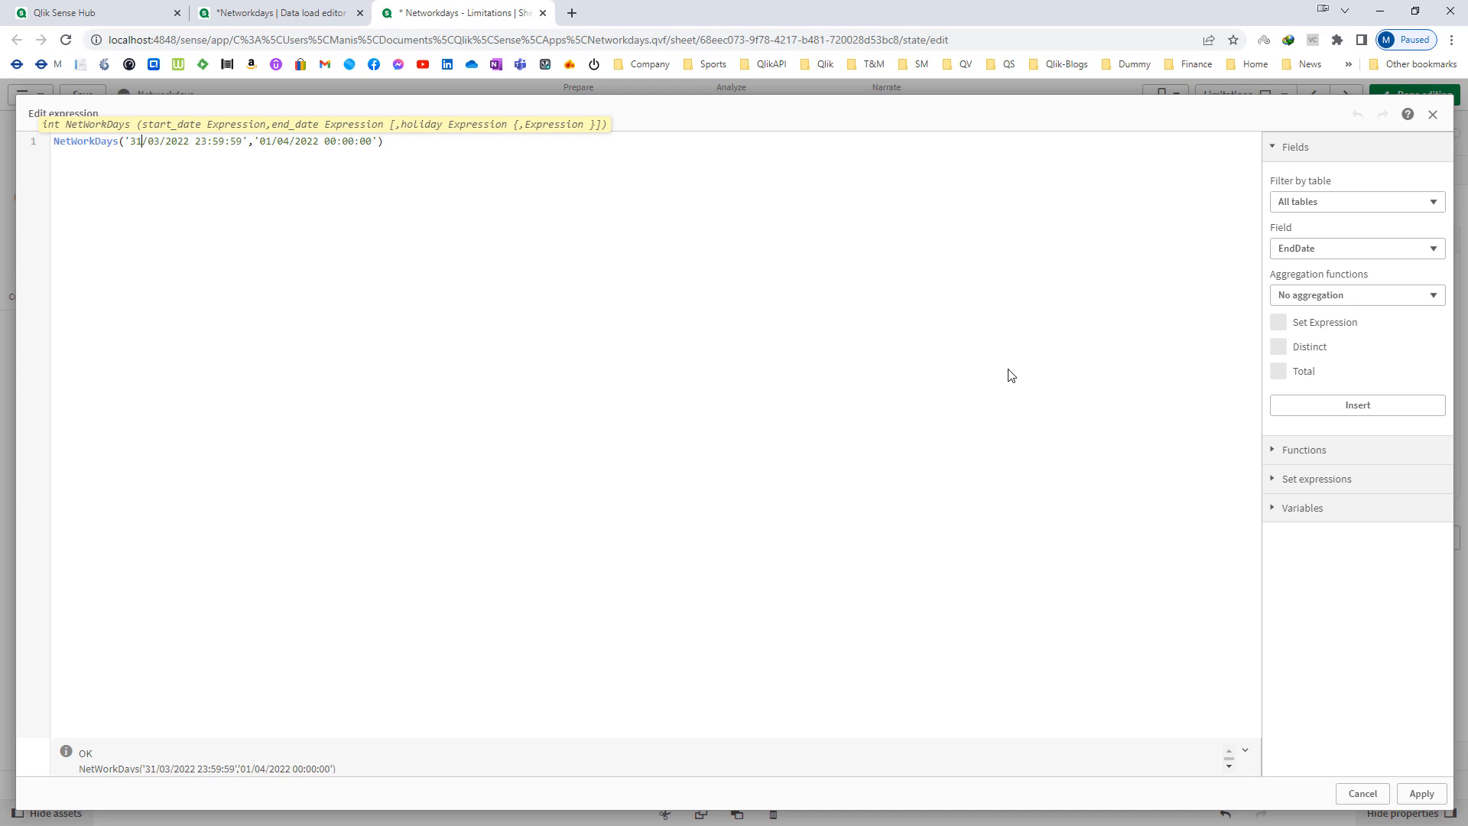
key("shift+Left")
key("shift+Left")
type("29")
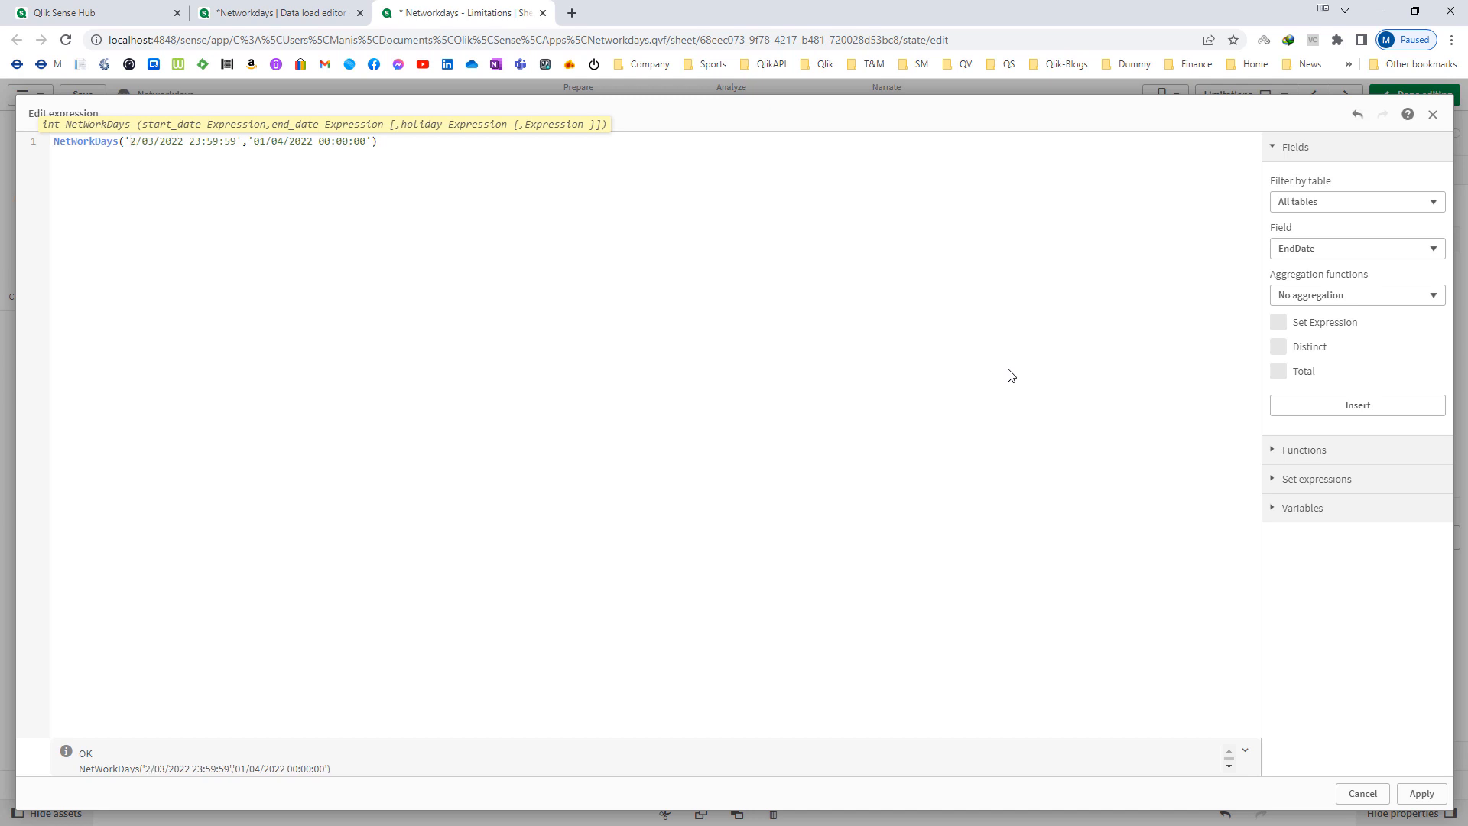
key("shift+Right")
key("shift+Right")
key("shift+Right")
key("shift+Right")
key("shift+Right")
key("shift+Right")
key("shift+Right")
key("shift+Right")
key("shift+Right")
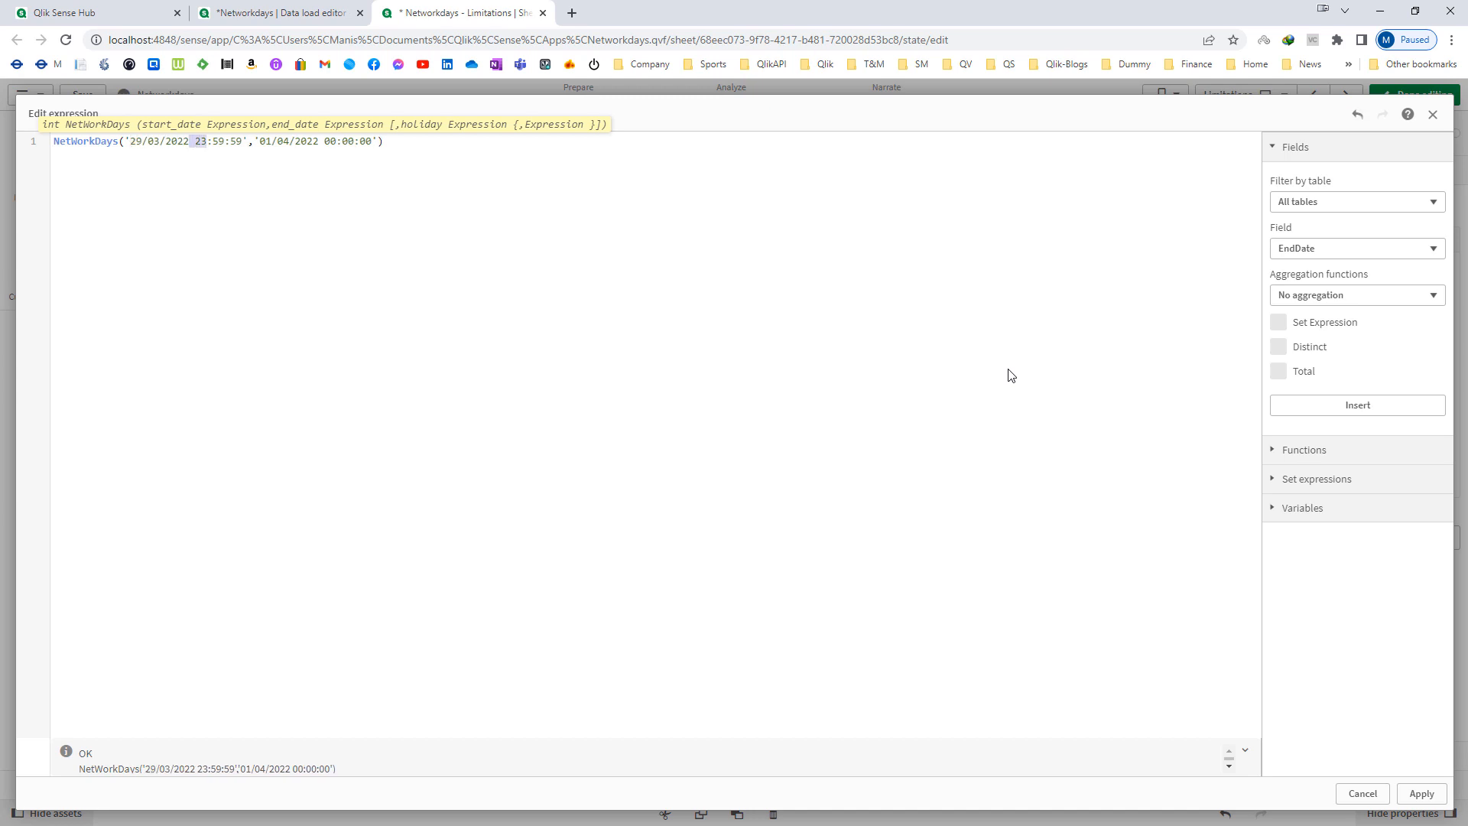
key("BackSpace")
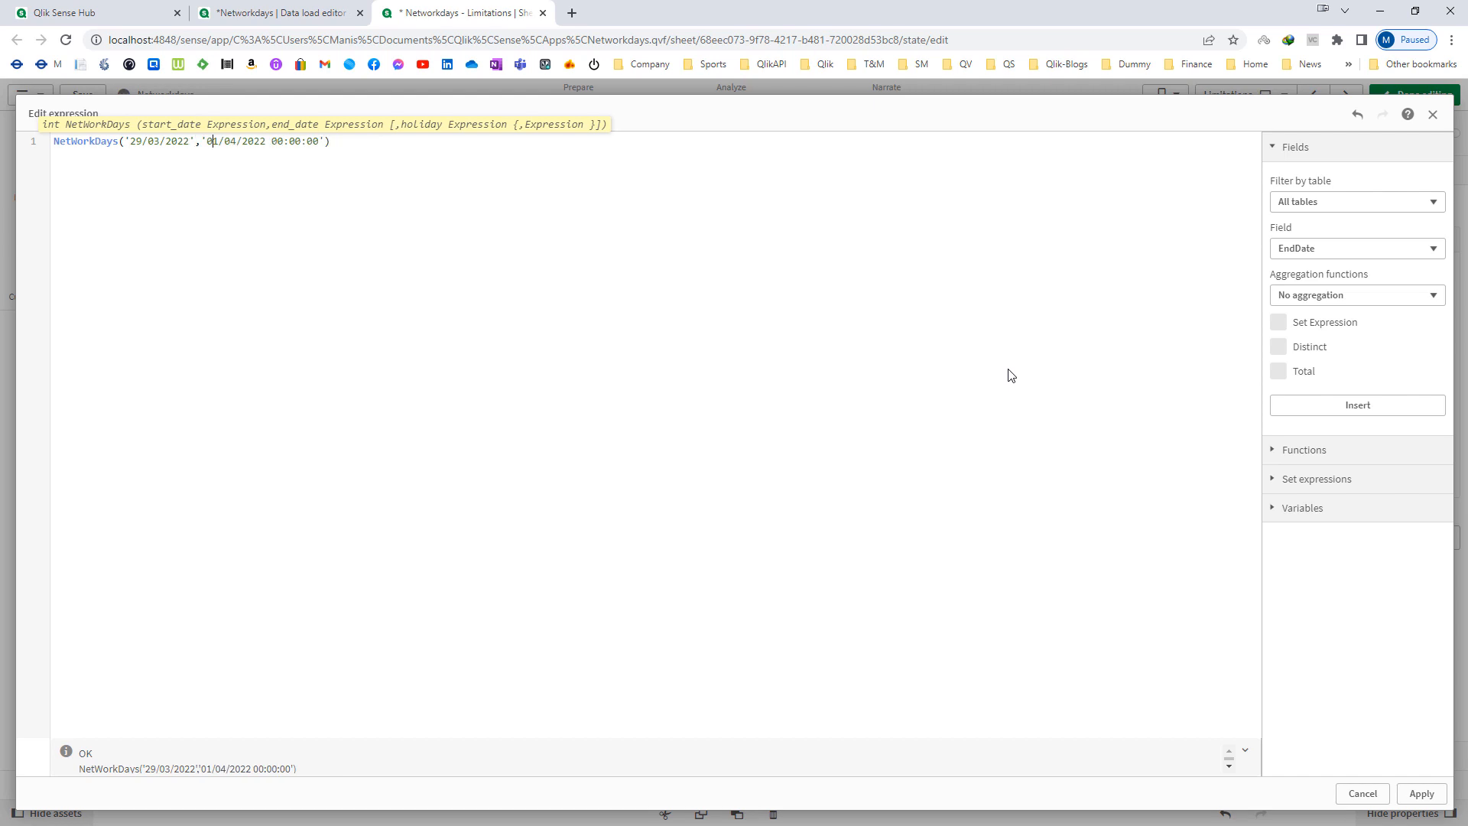
Remove the time part from the end date and add '31/03/2022' as a holiday in the KPI's NetWorkDays expression
key("Right")
key("shift+Right")
key("shift+Right")
key("shift+Right")
key("shift+Right")
key("shift+Right")
key("shift+Right")
key("shift+Right")
key("shift+Right")
key("shift+Right")
key("BackSpace")
type("'31")
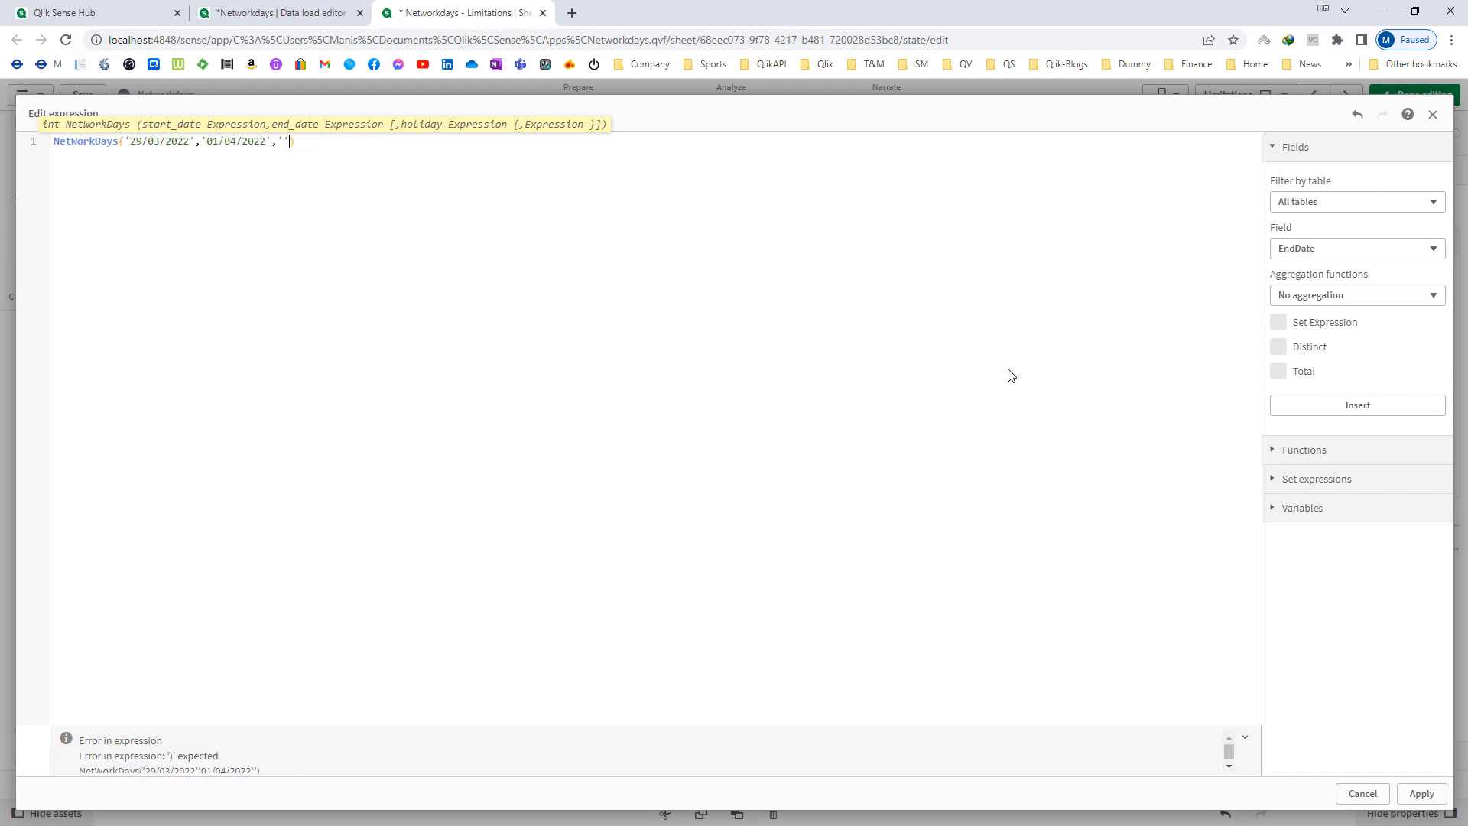
type("/03/20")
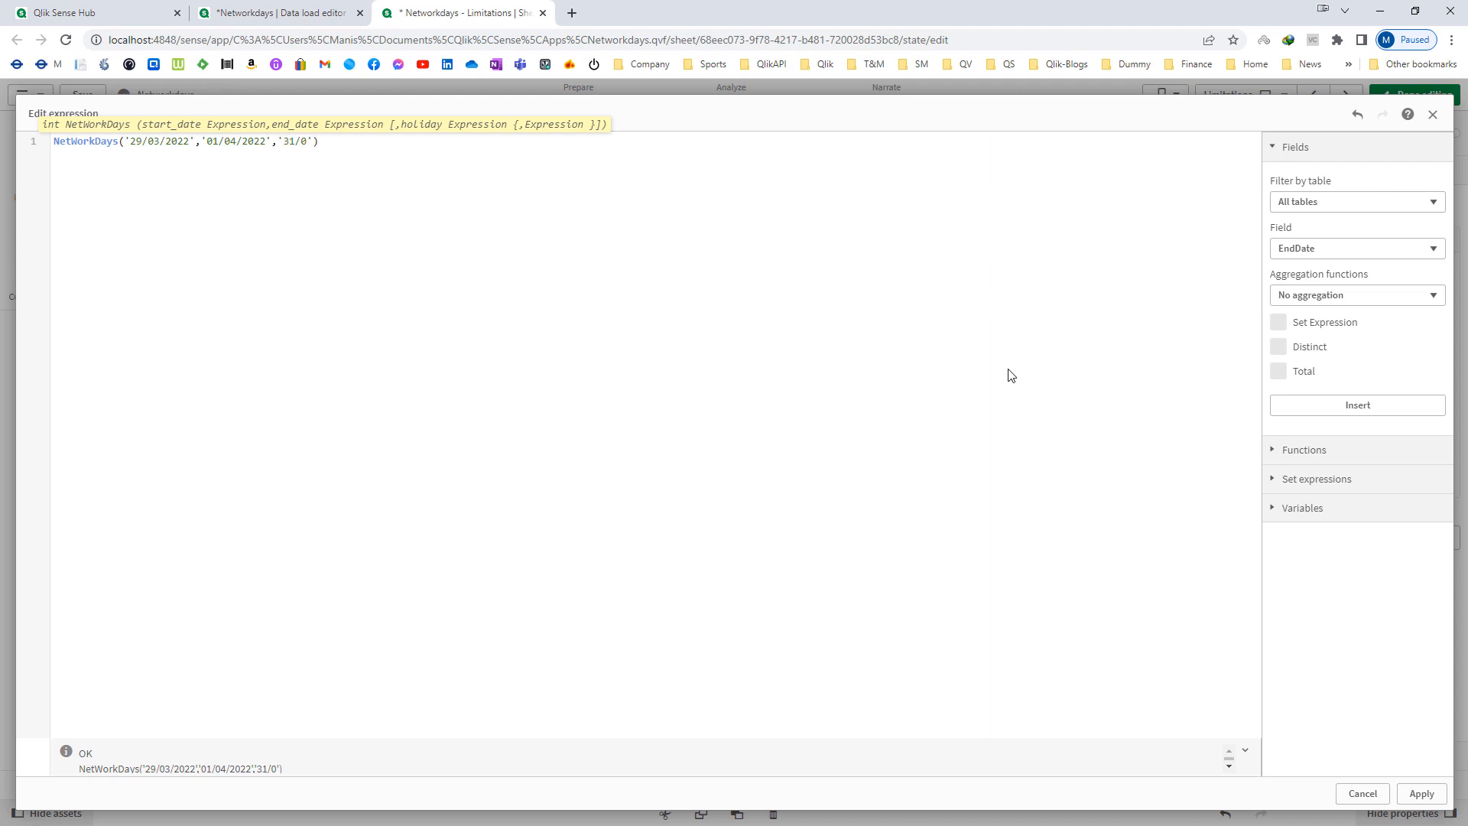
type("22")
left_click(1421, 795)
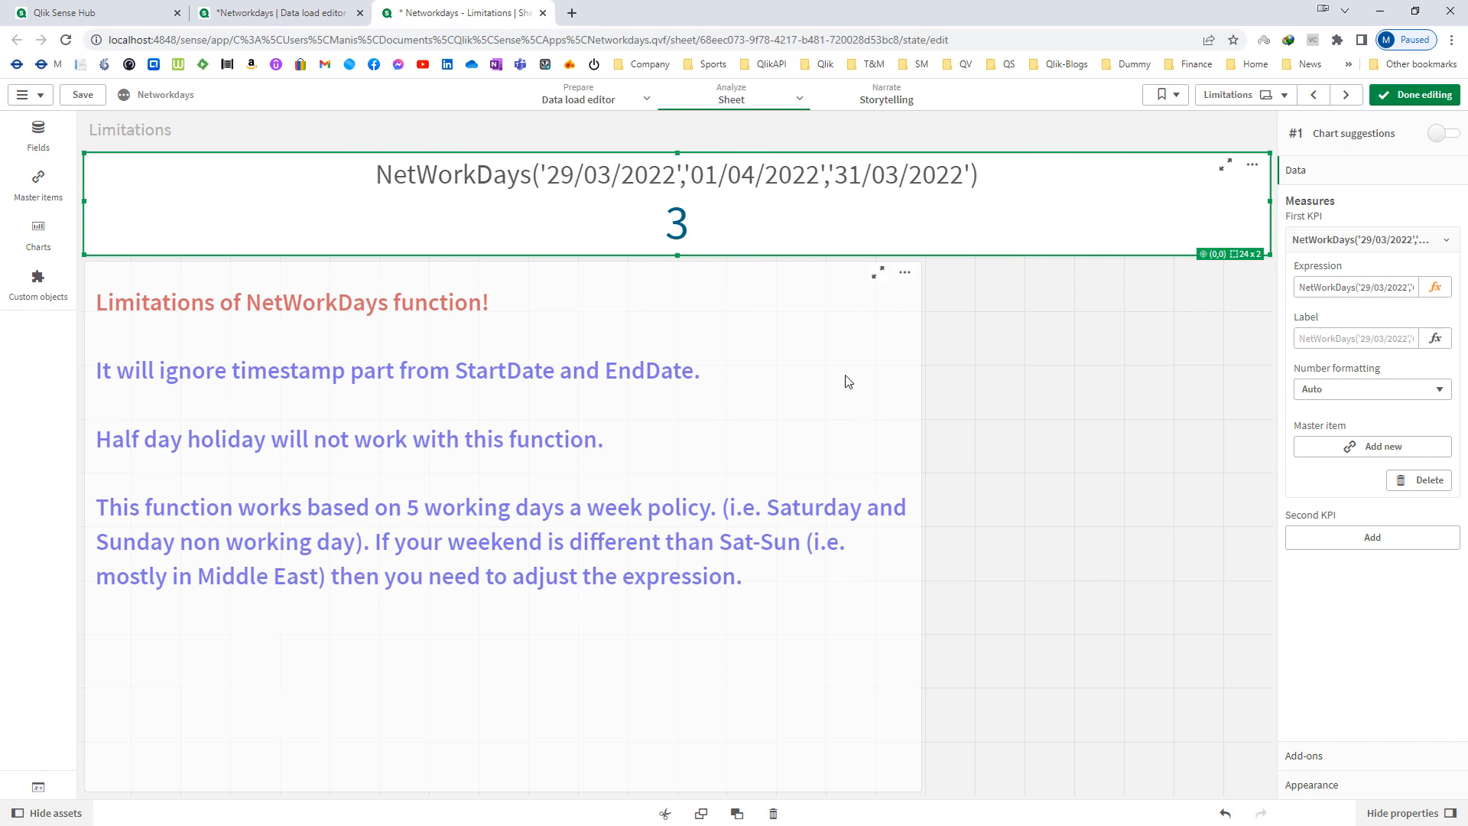
Check the KPI's dates and holiday against the April 2022 calendar in Acrobat and review the NetWorkDays expression in Qlik Sense
key("alt+Tab")
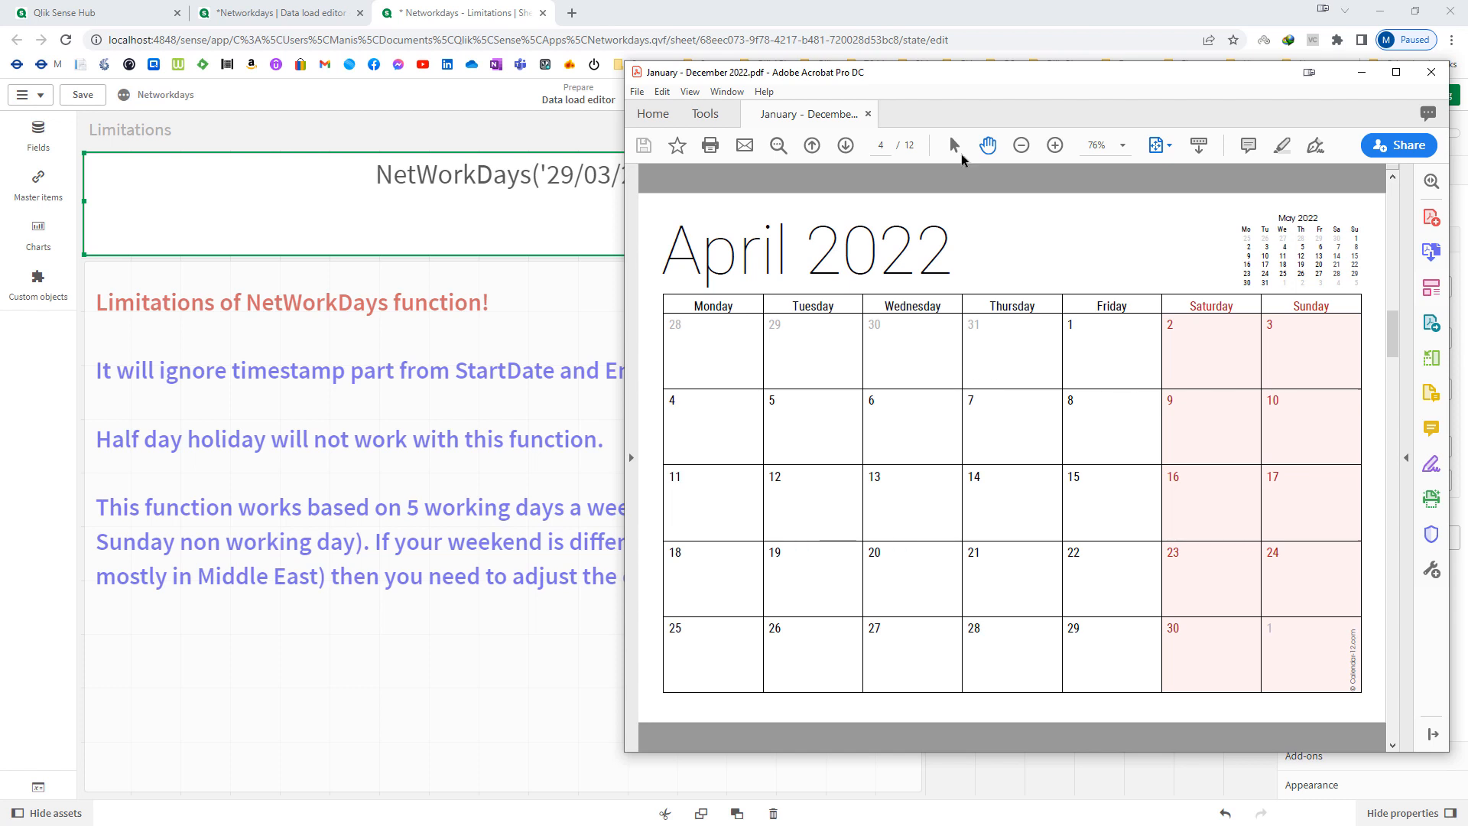
left_click_drag(990, 74, 936, 93)
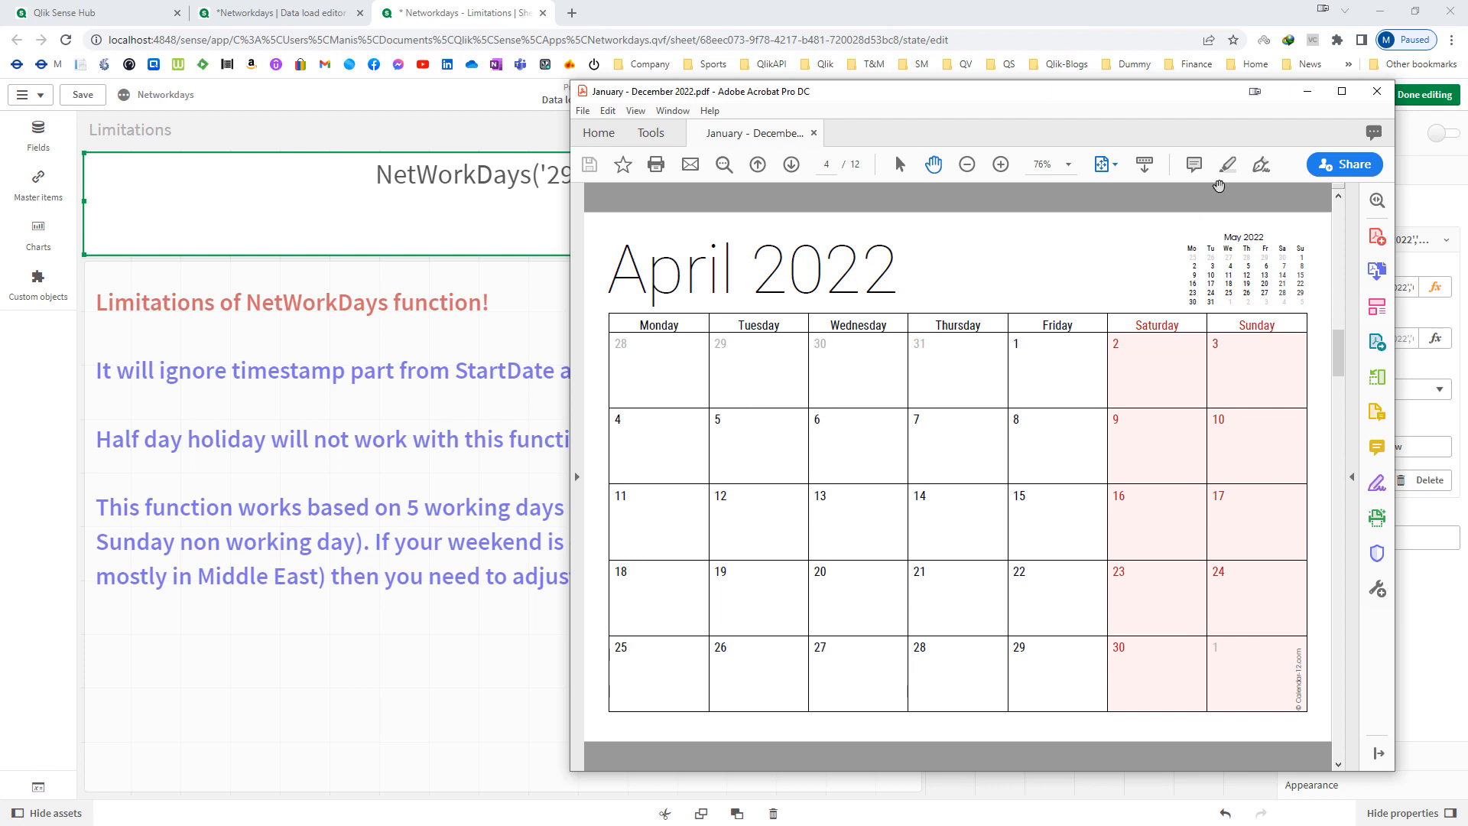
left_click(1307, 91)
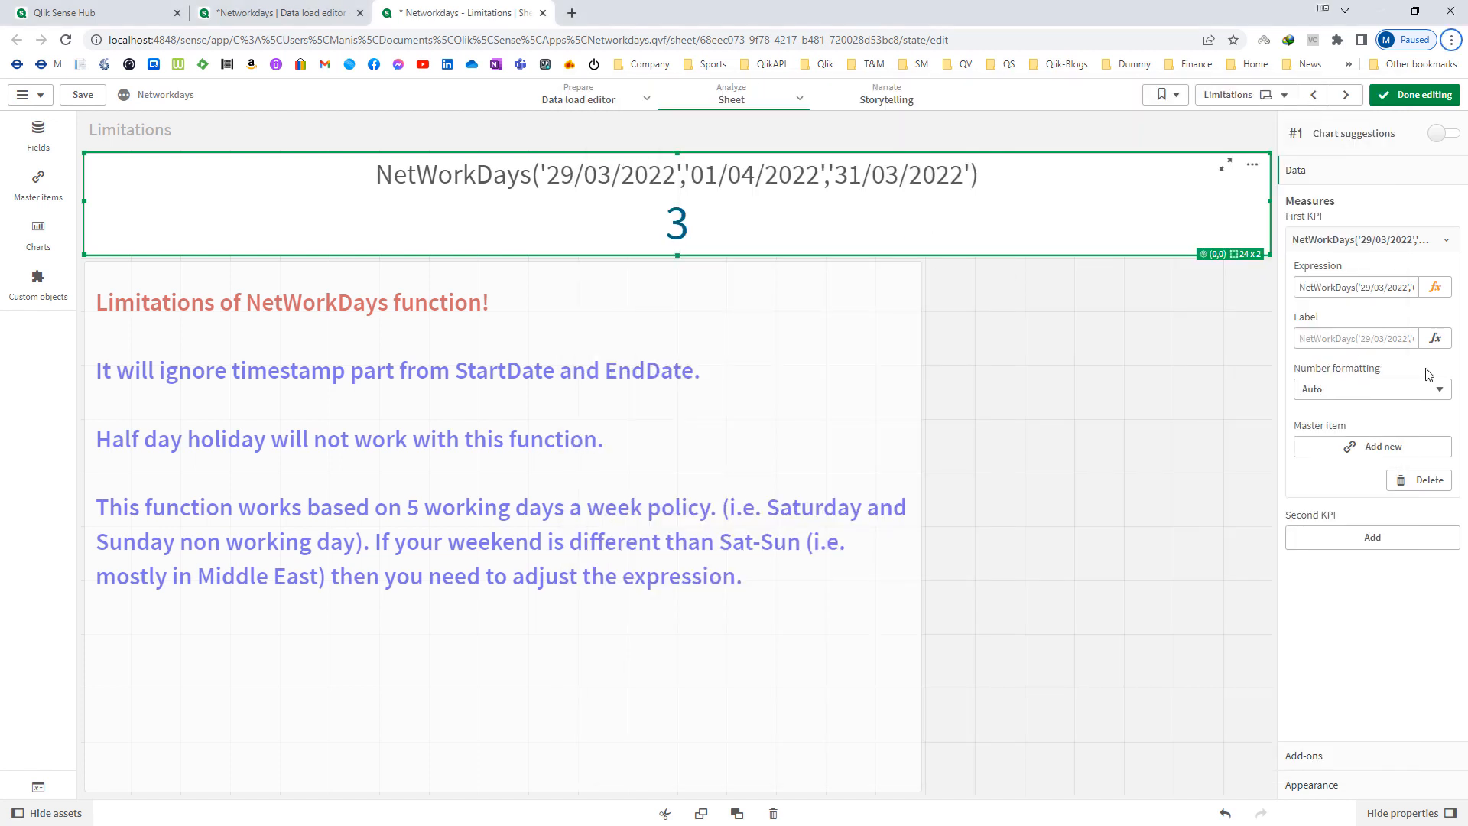
left_click(1434, 287)
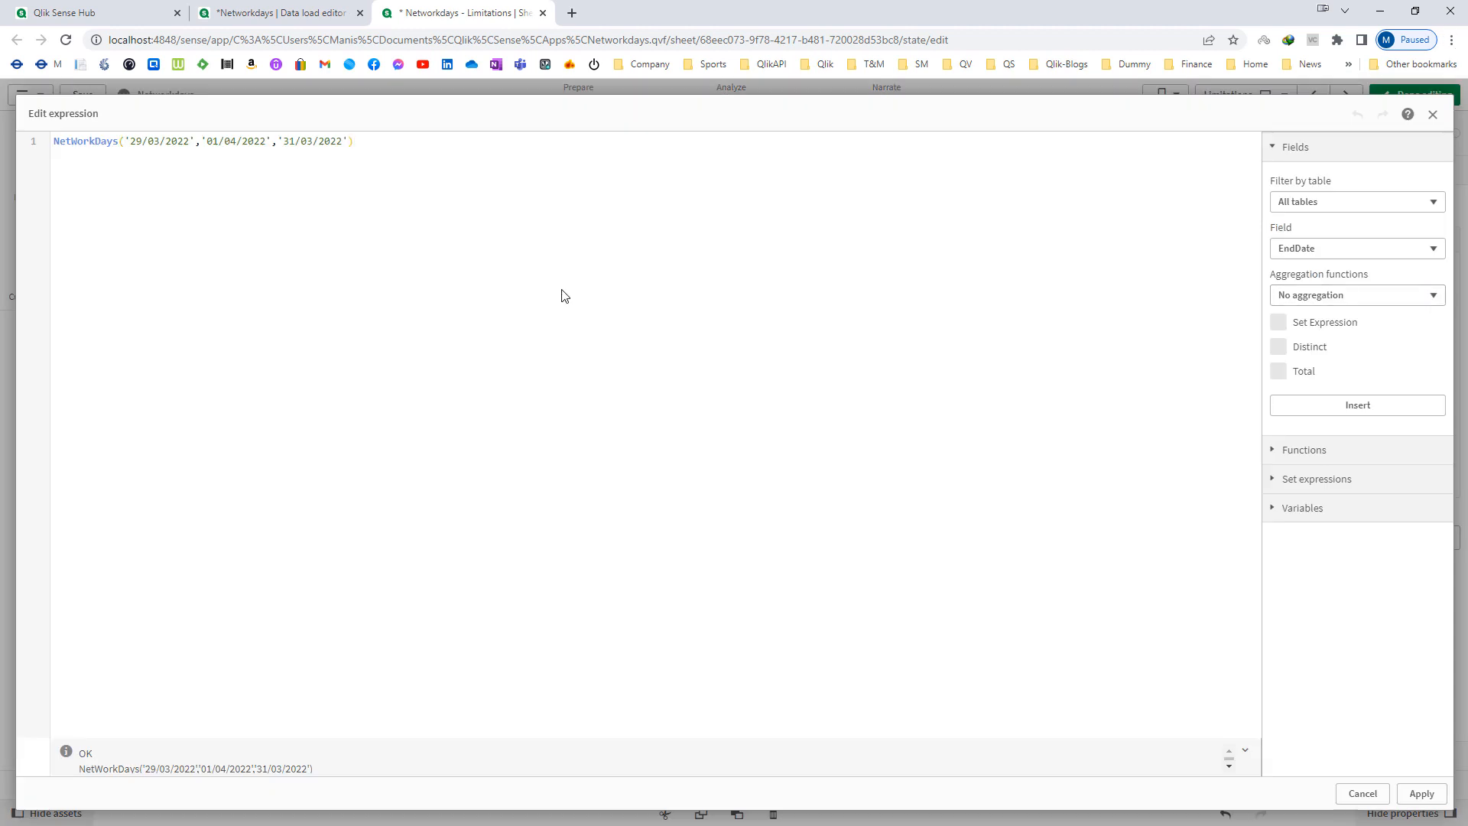
left_click(1421, 797)
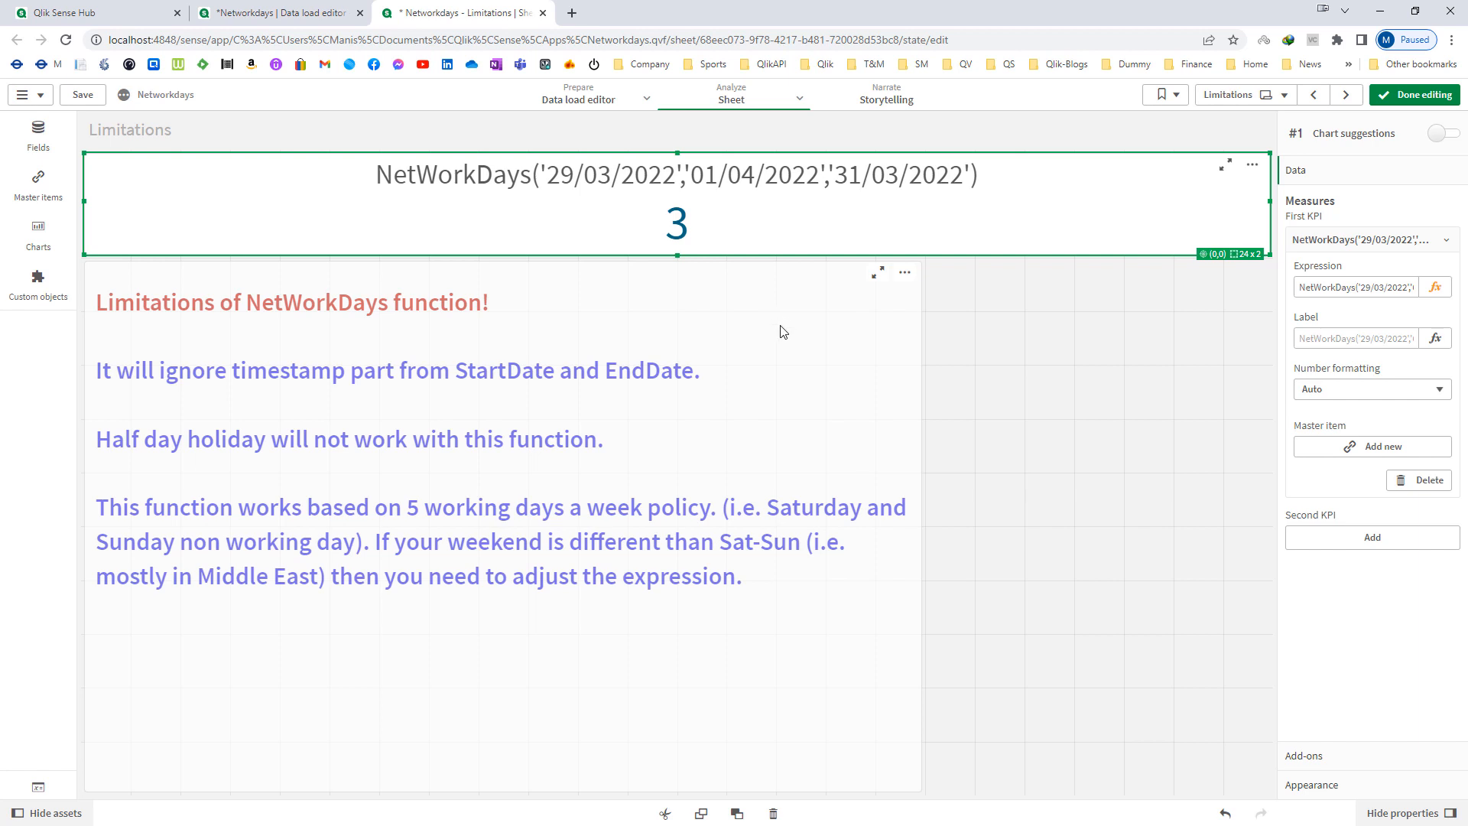
key("alt+Tab")
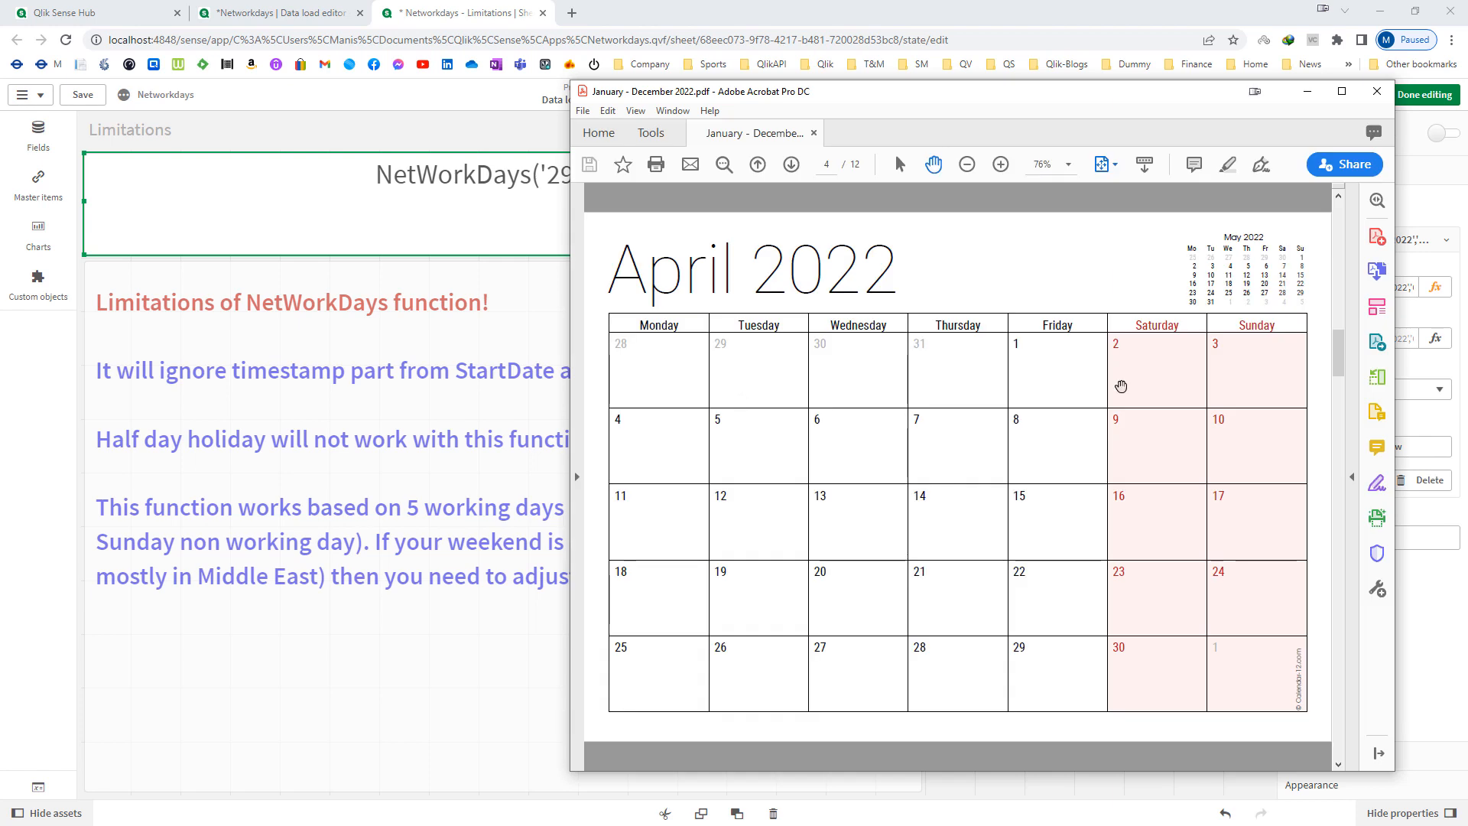
key("alt+Tab")
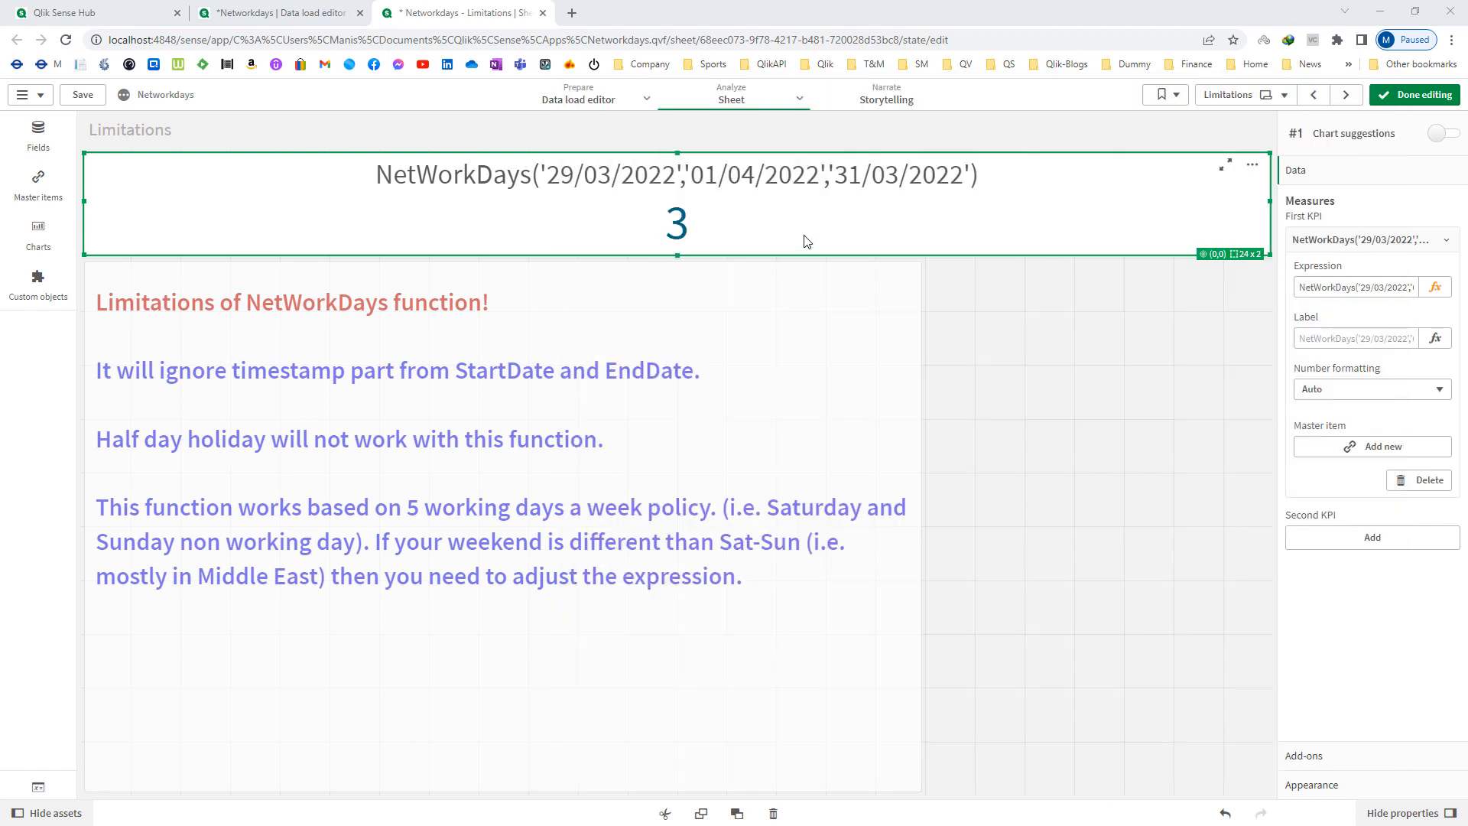
Change the end date in the KPI's NetWorkDays expression to '02/04/2022' and remove the holiday argument
left_click(1434, 287)
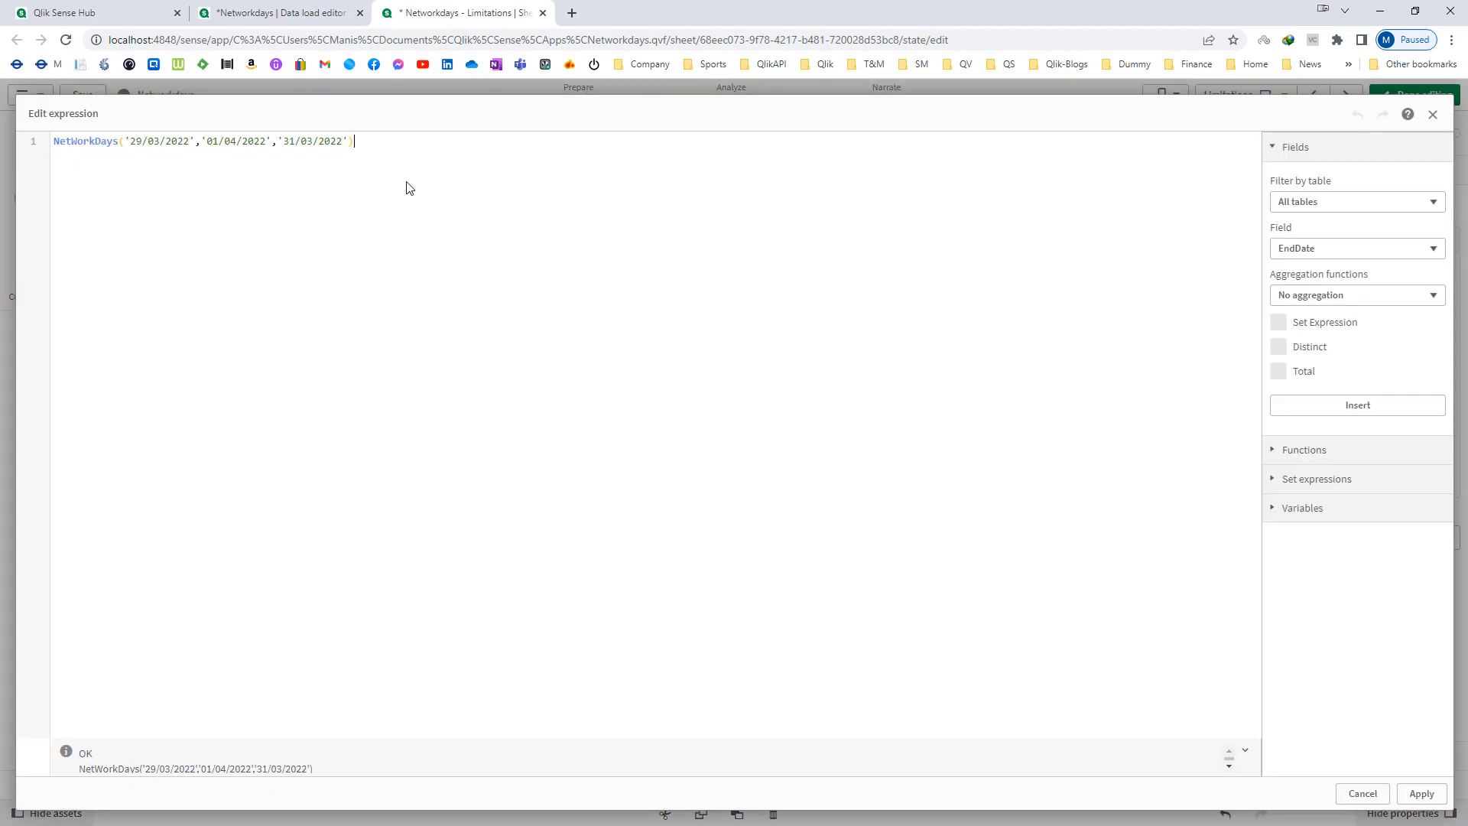
left_click(165, 141)
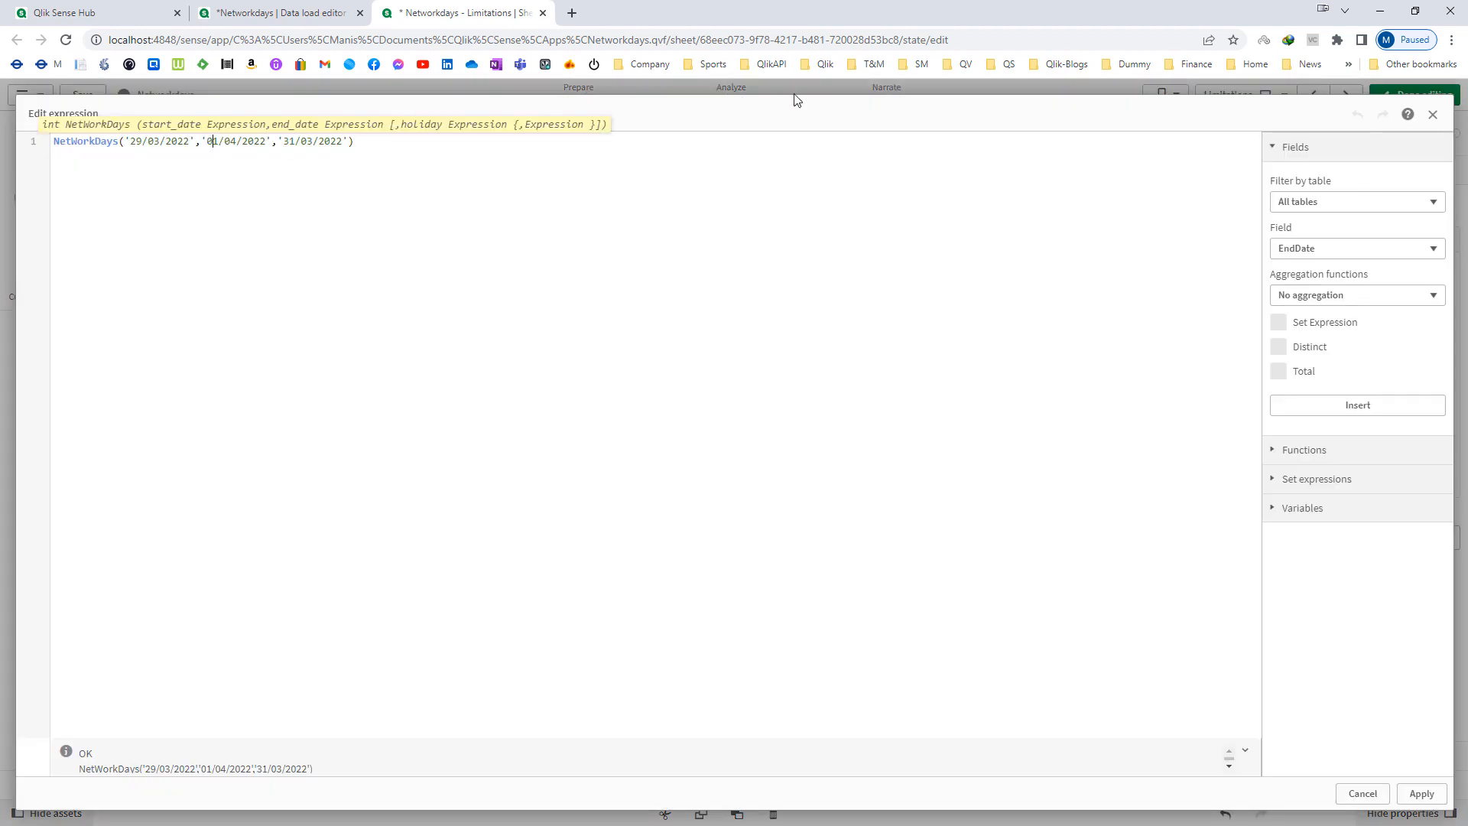
key("Delete")
type("2")
key("Right")
key("Right")
key("Right")
key("shift+End")
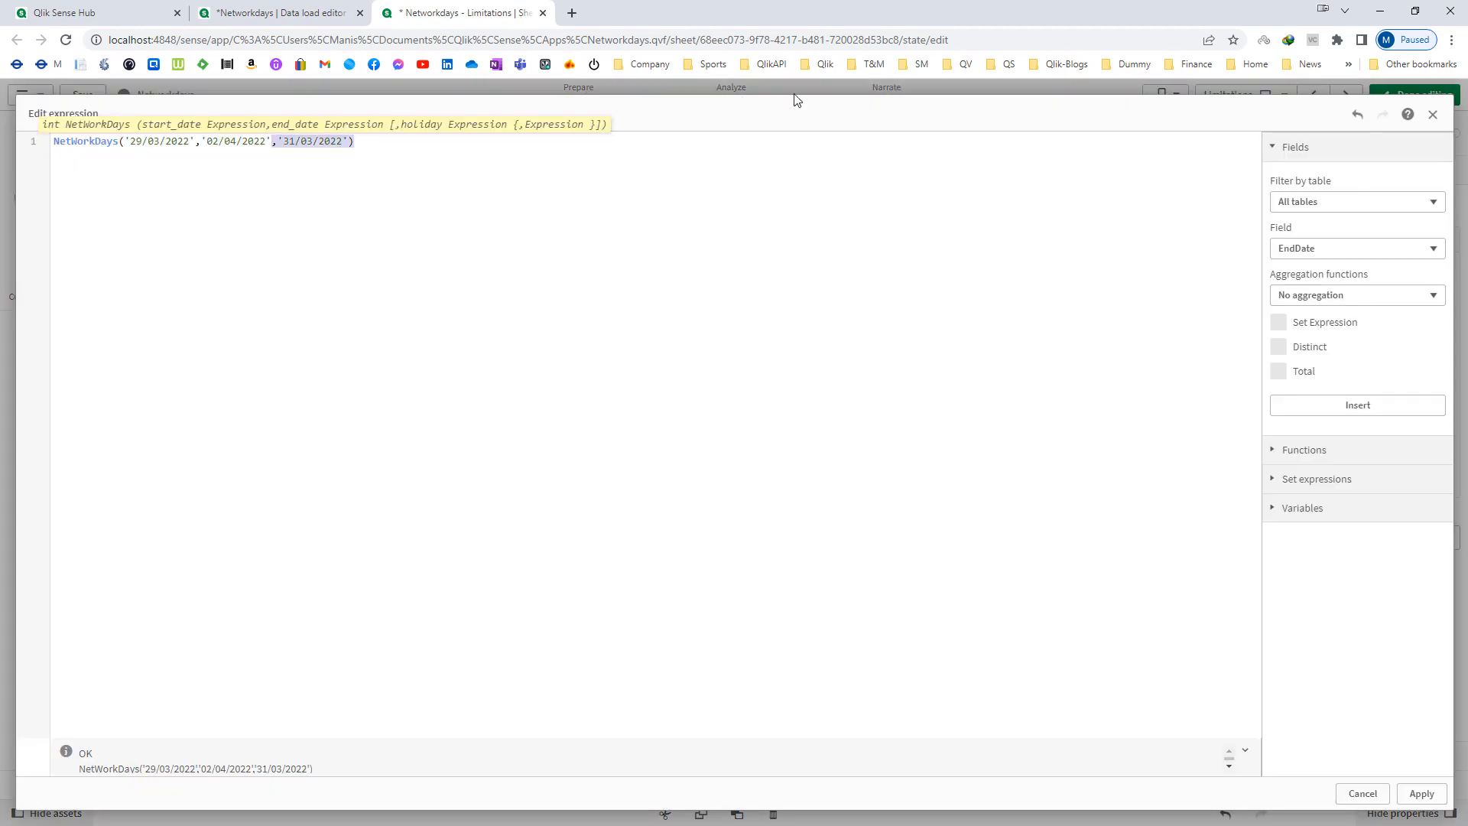
key("shift+Left")
key("Delete")
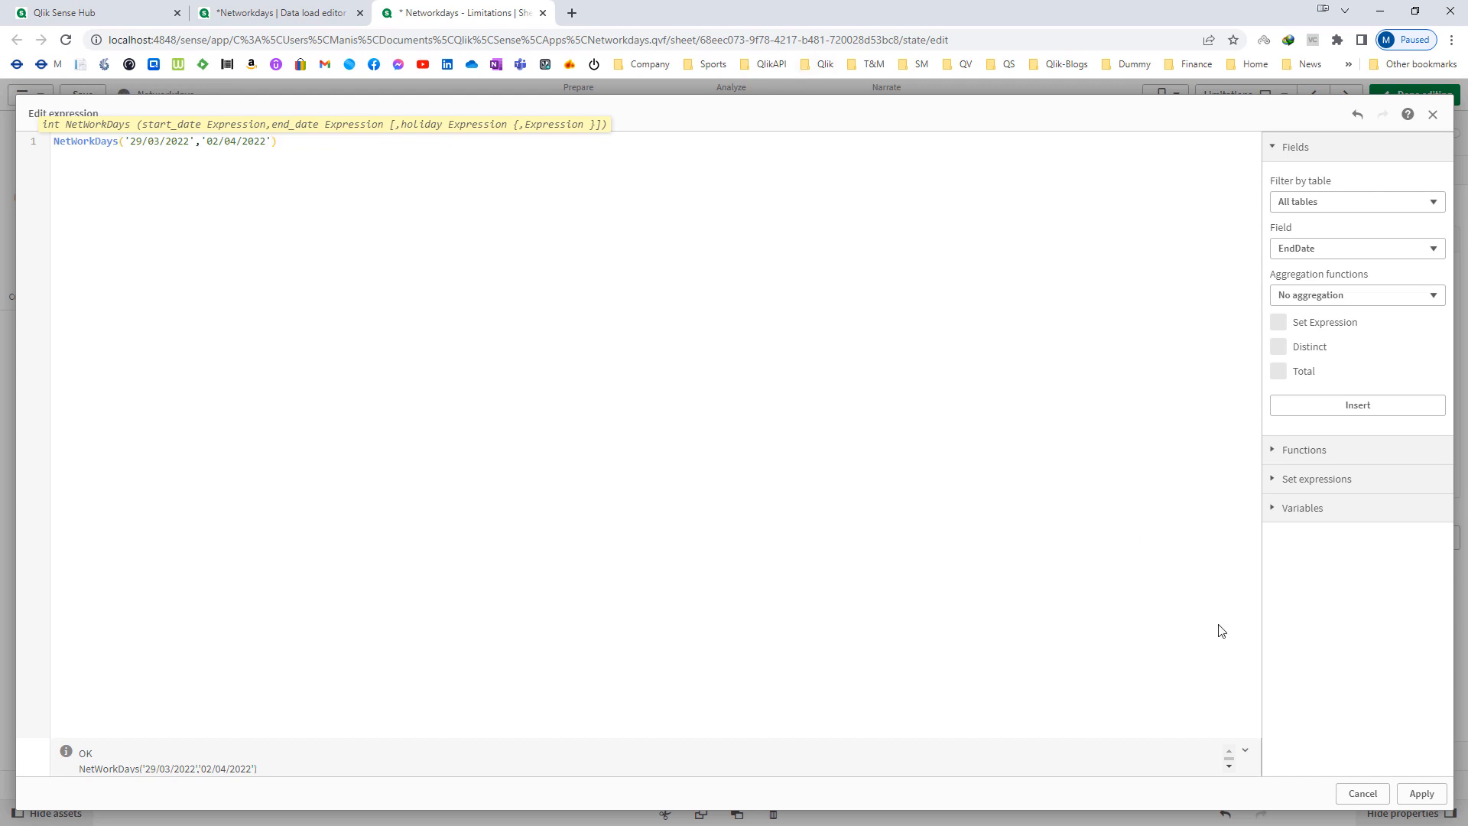
left_click(1419, 793)
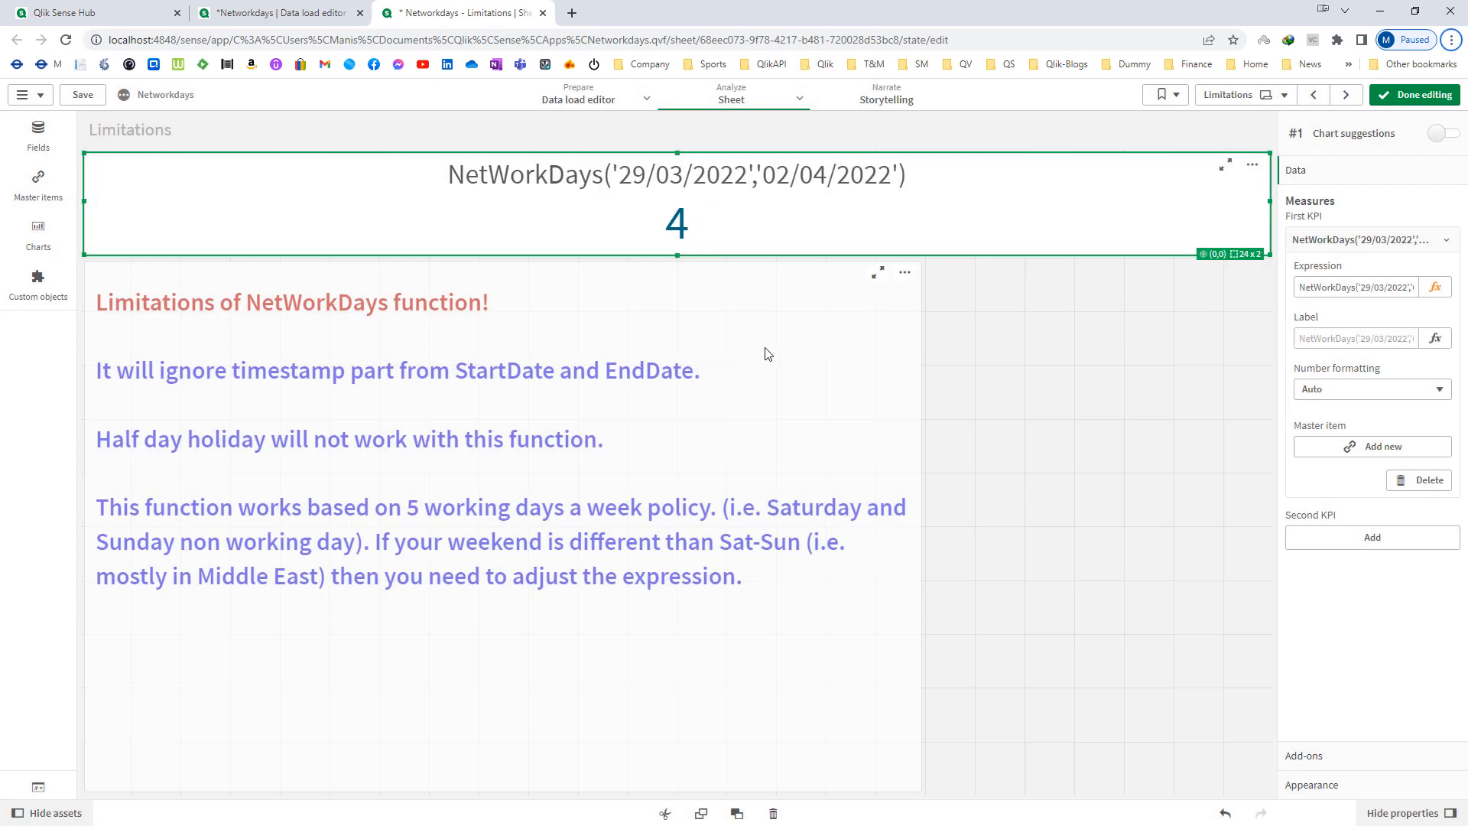
Add +1 to both the start and end dates in the KPI's NetWorkDays expression and check them against the April 2022 calendar in Acrobat
key("alt+Tab")
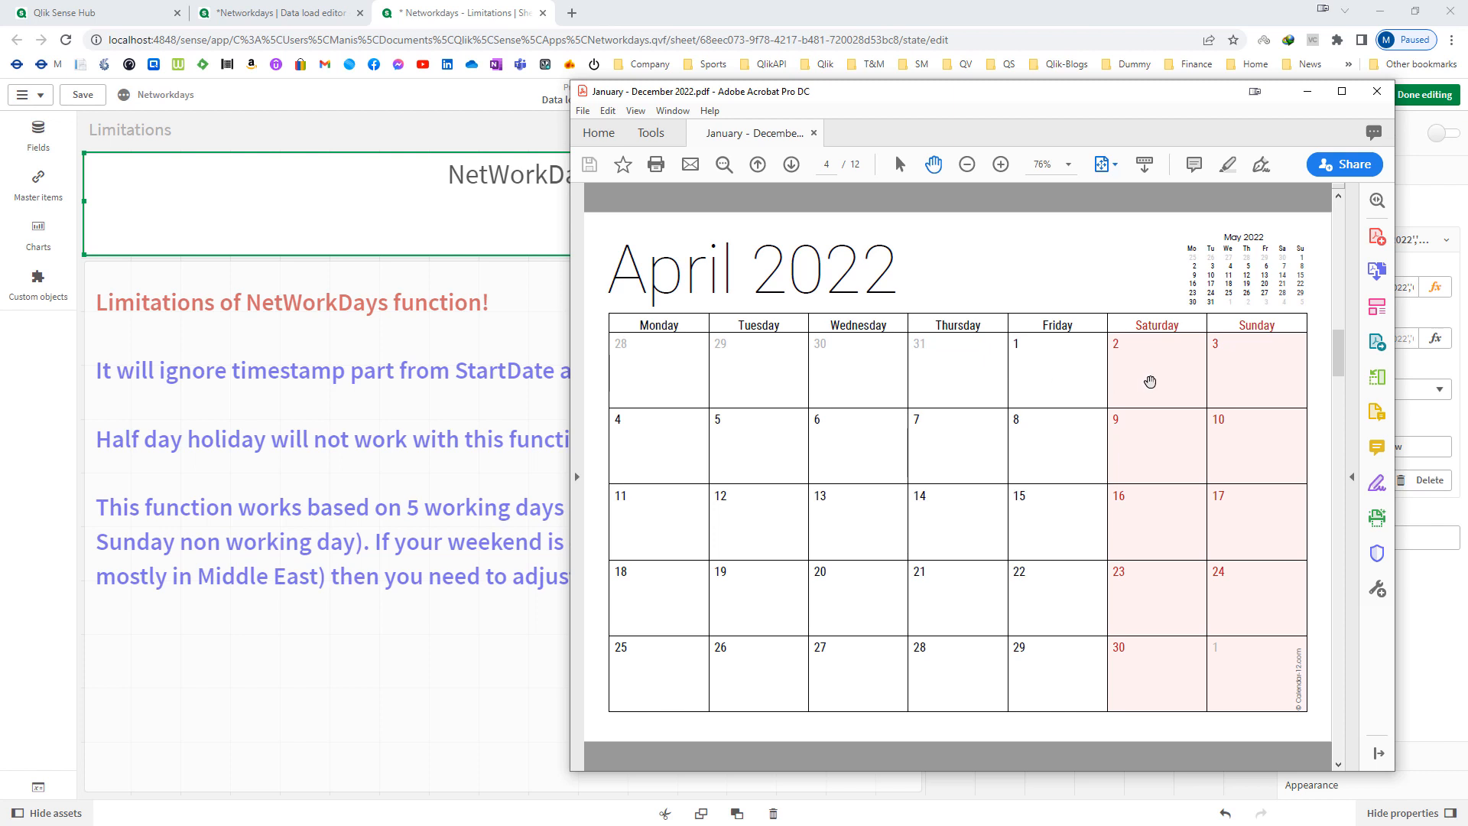
key("alt+Tab")
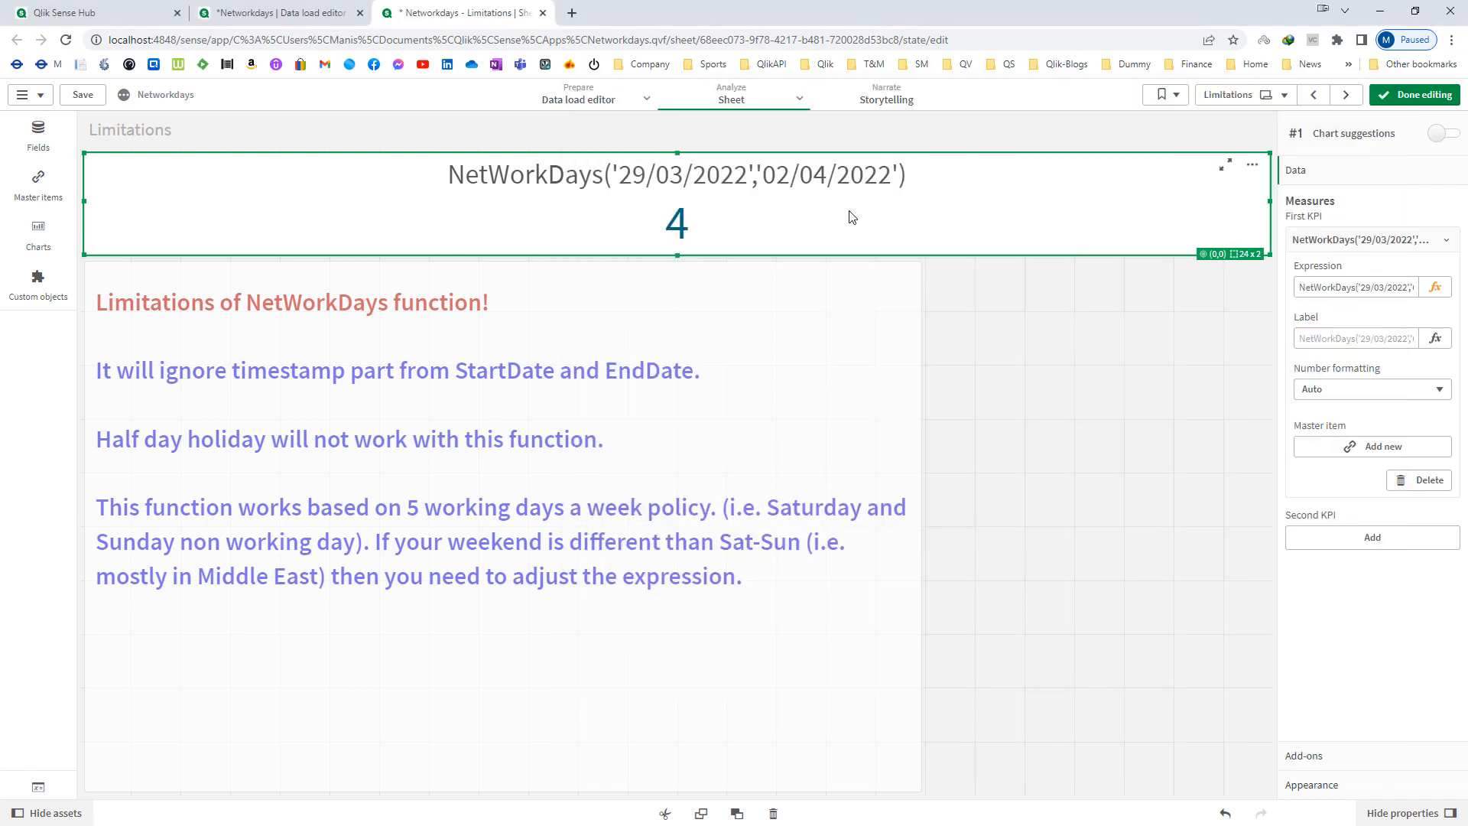
left_click(1448, 298)
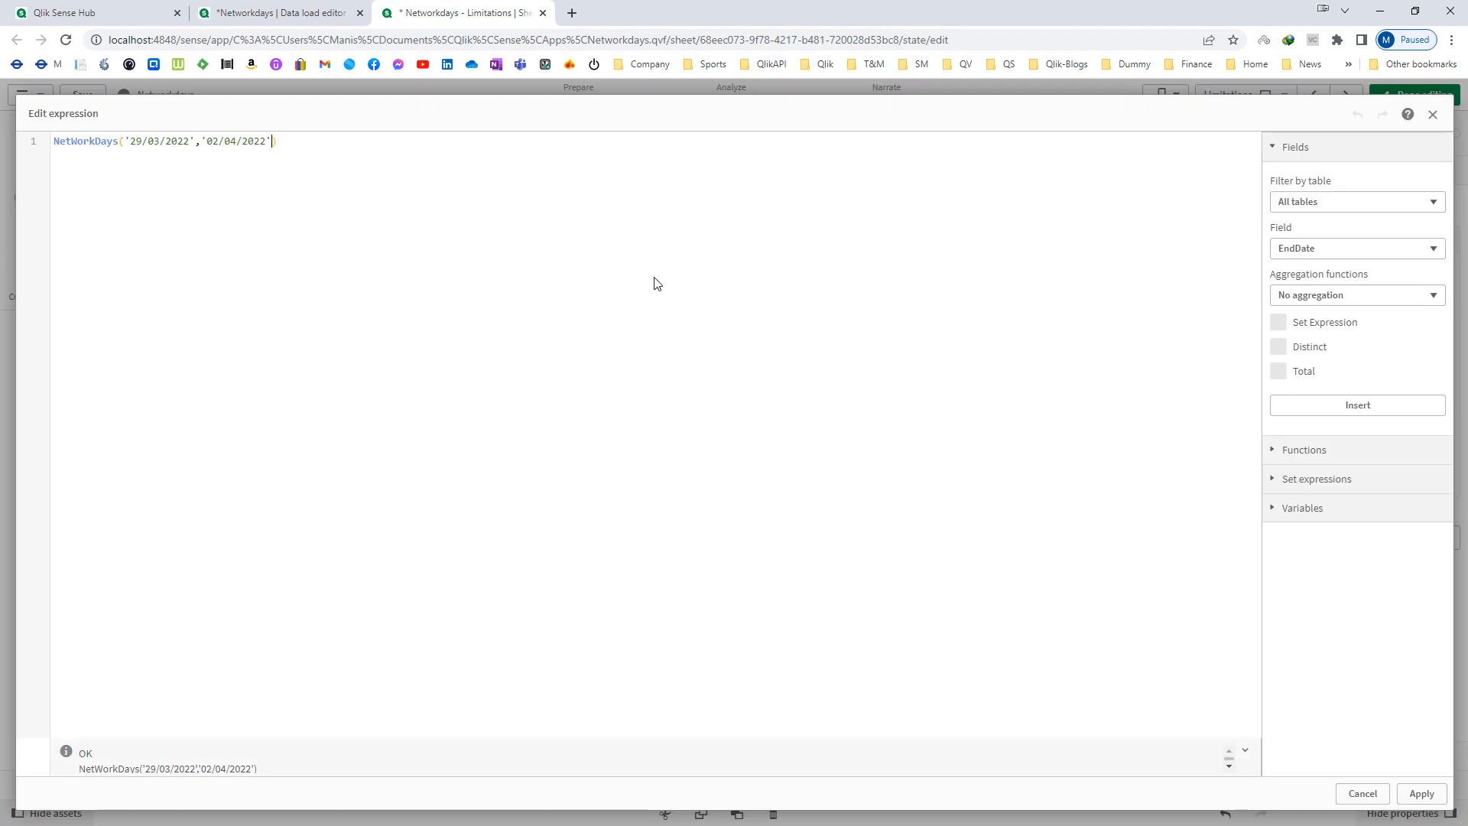
key("Left")
key("Left")
key("Left")
key("Left")
type("+1")
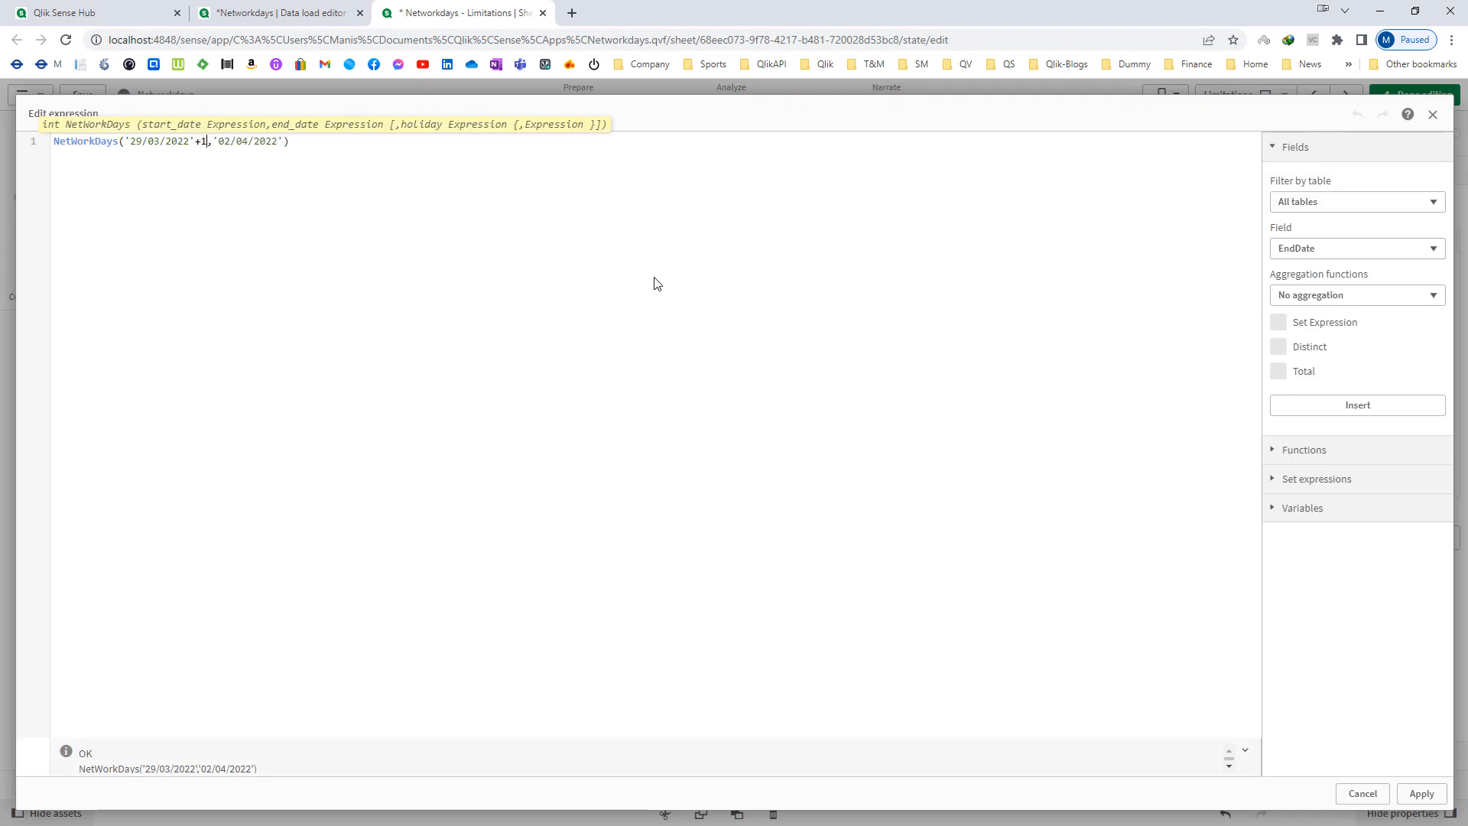
key("Right")
key("Right")
type("+1")
left_click(1415, 793)
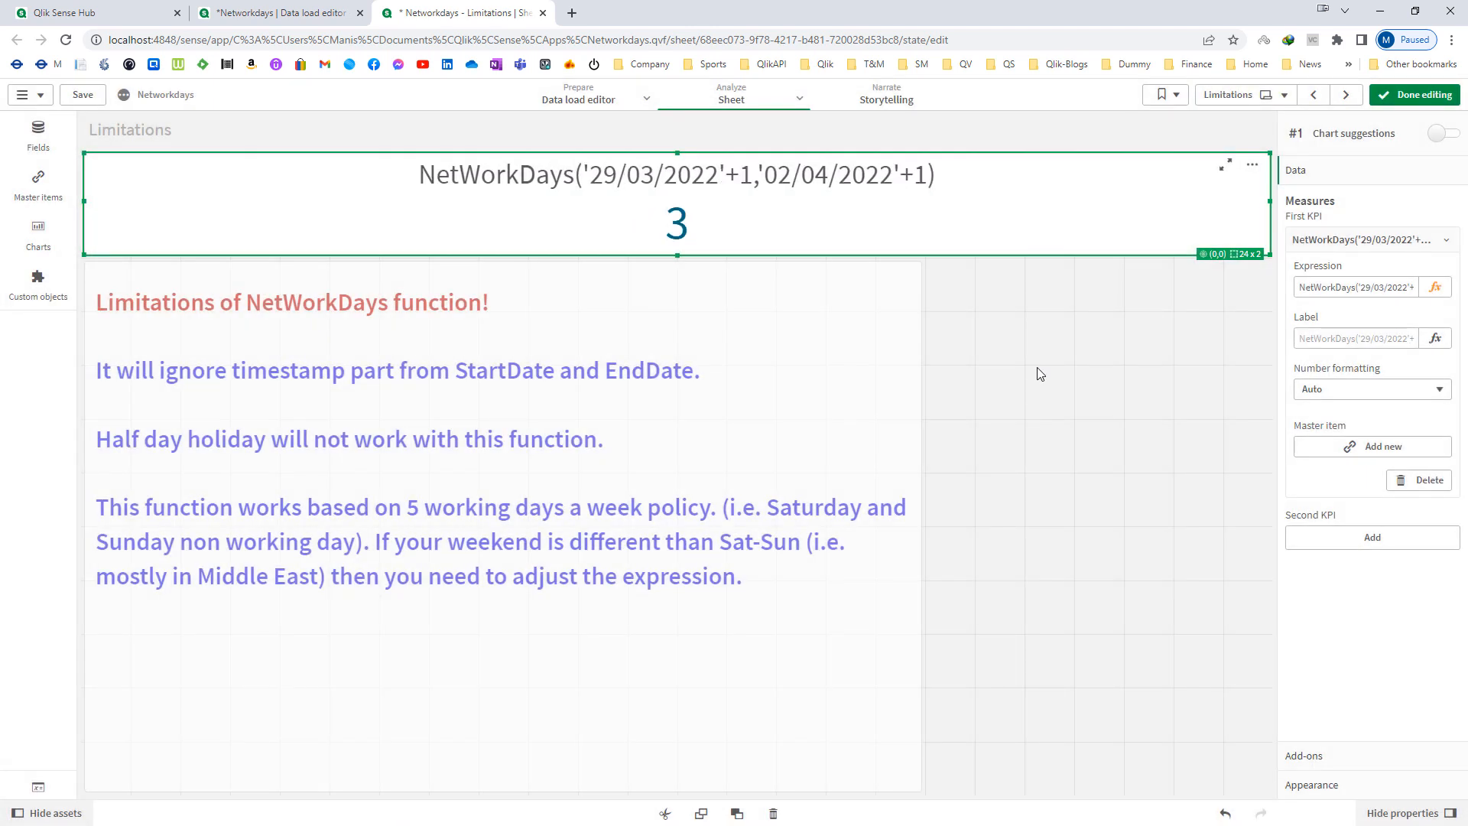
key("alt+Tab")
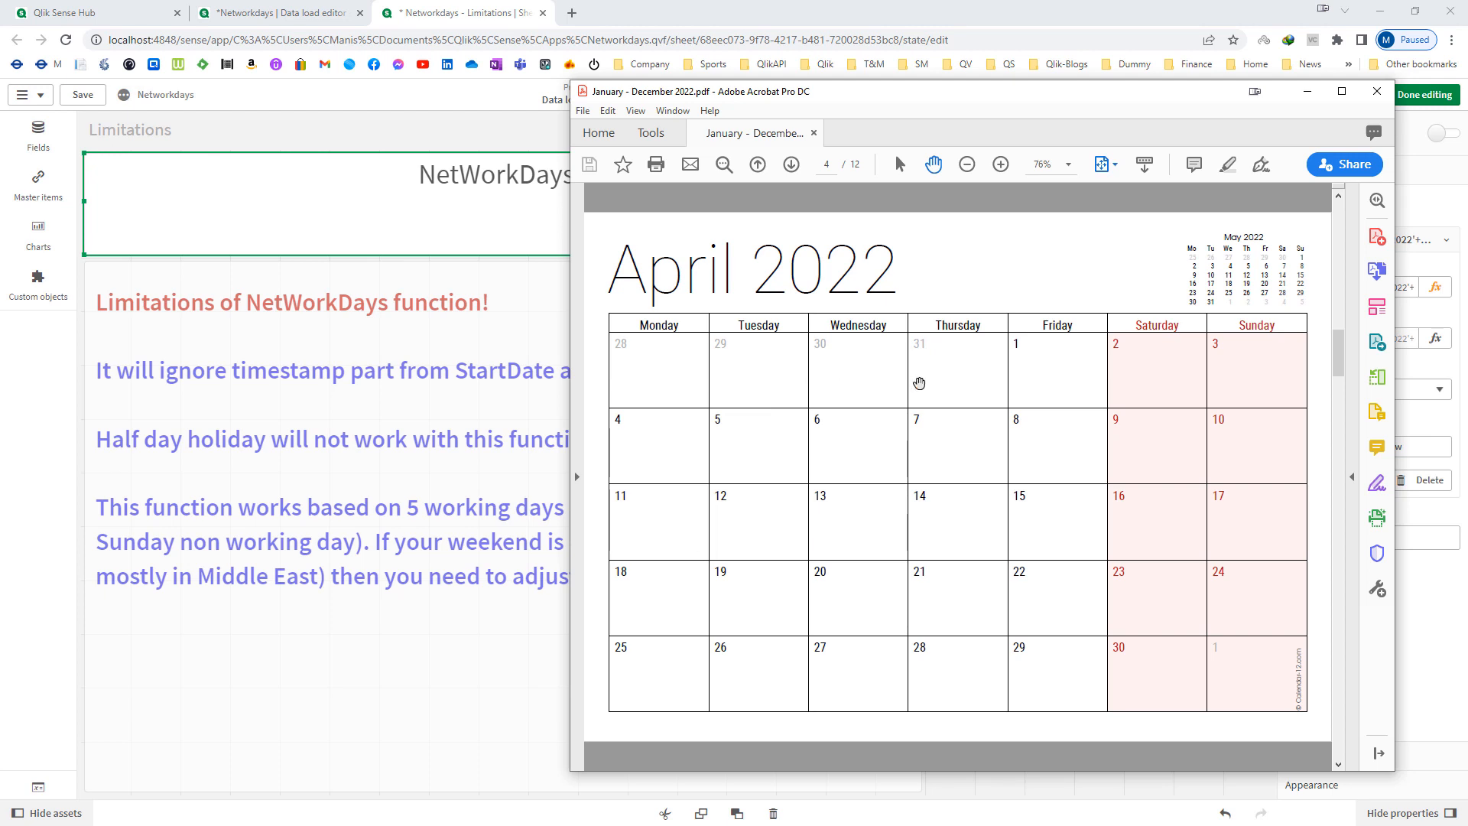
Finish editing the Limitations sheet in Qlik Sense and go to the Where to use sheet
left_click(1426, 94)
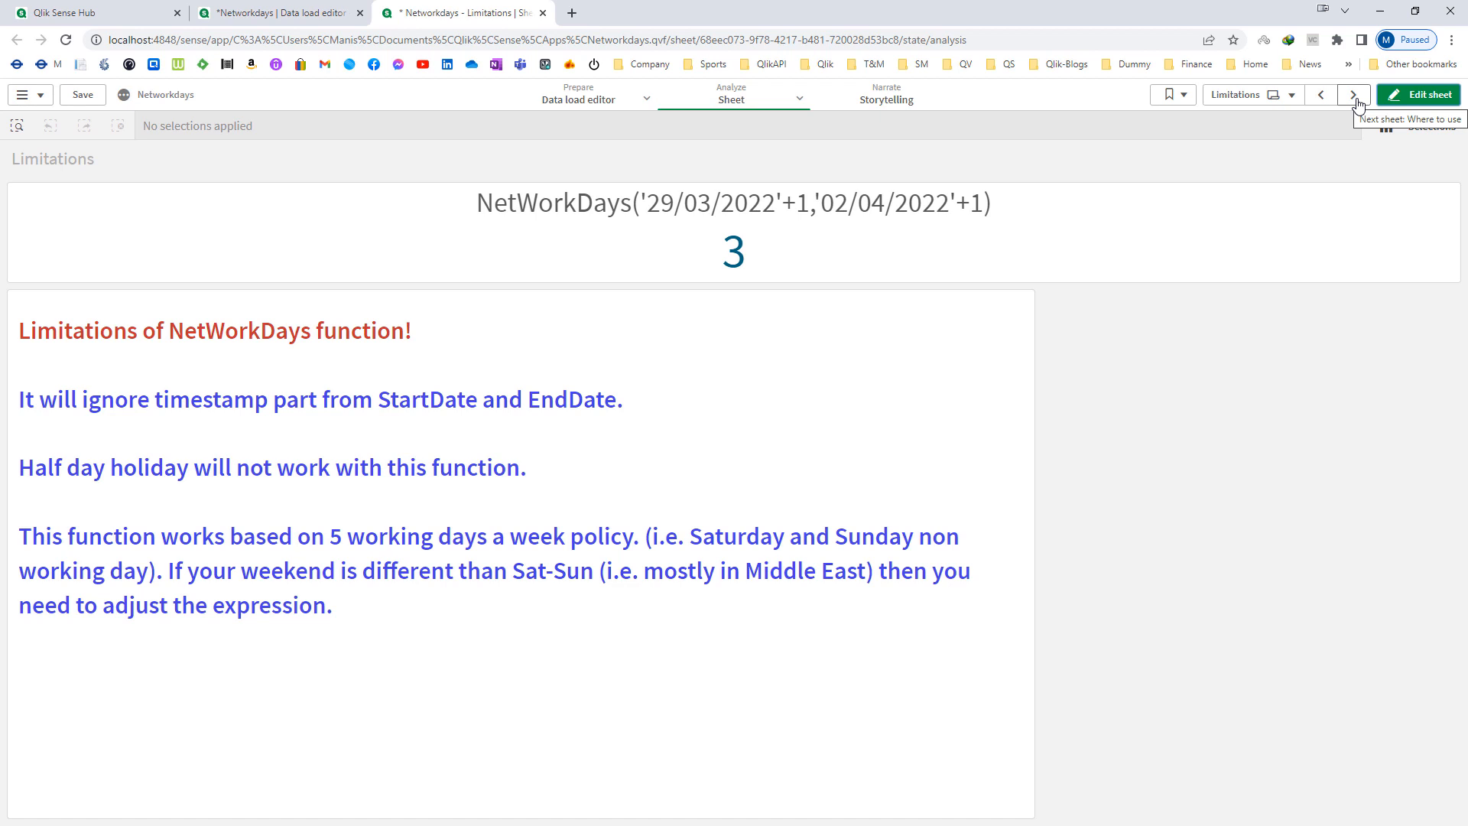
left_click(1355, 97)
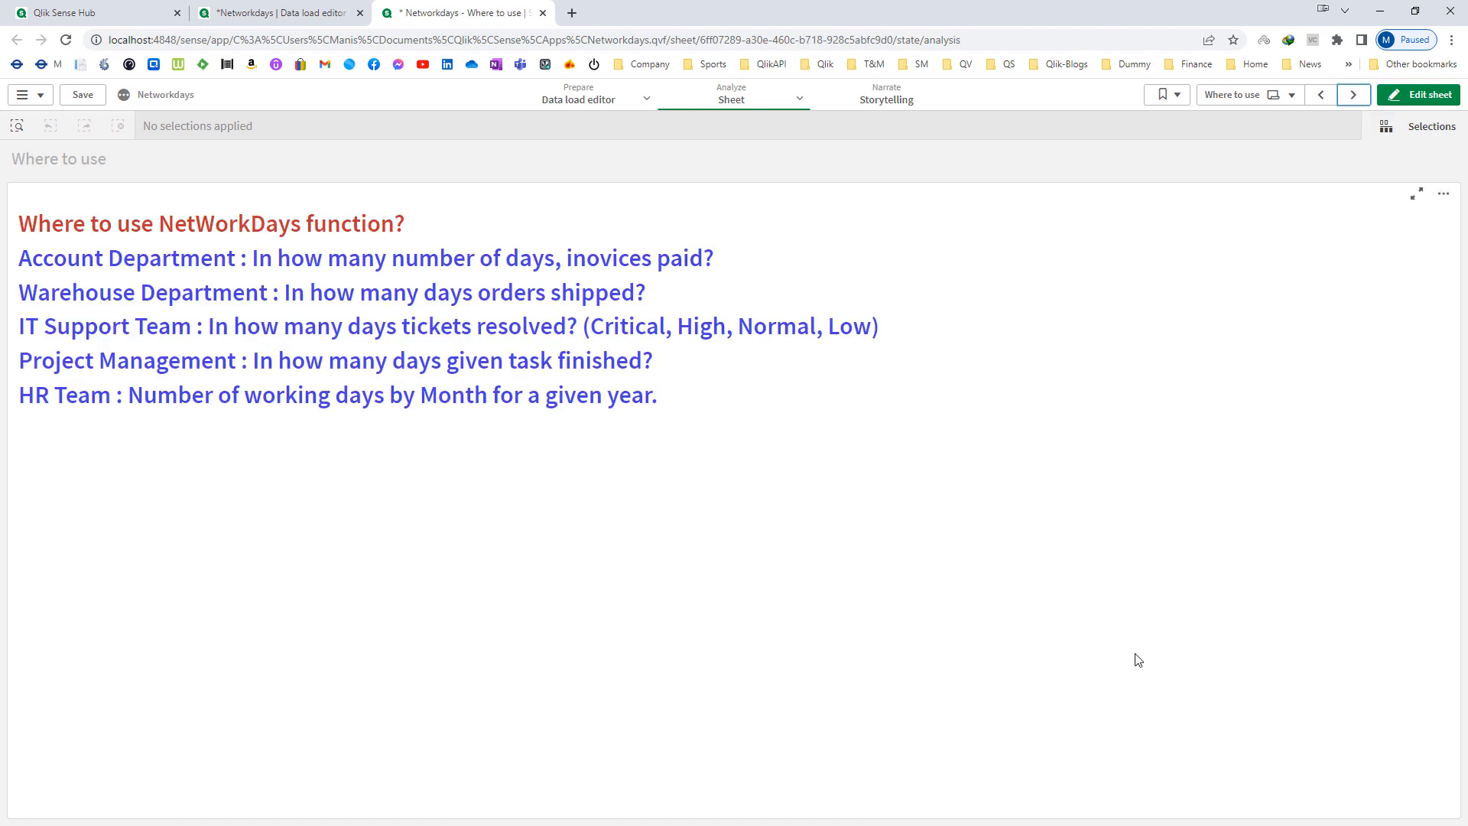